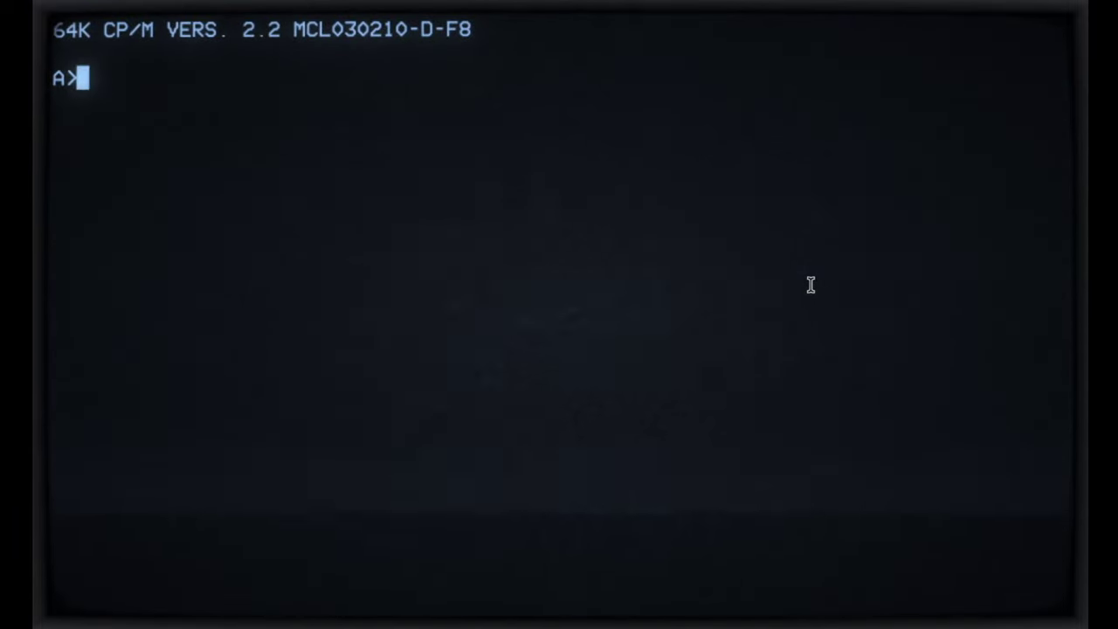
Step: List drive A's five COM programs with dir, then try 'b:\', which CP/M rejects
type("dir")
key("Return")
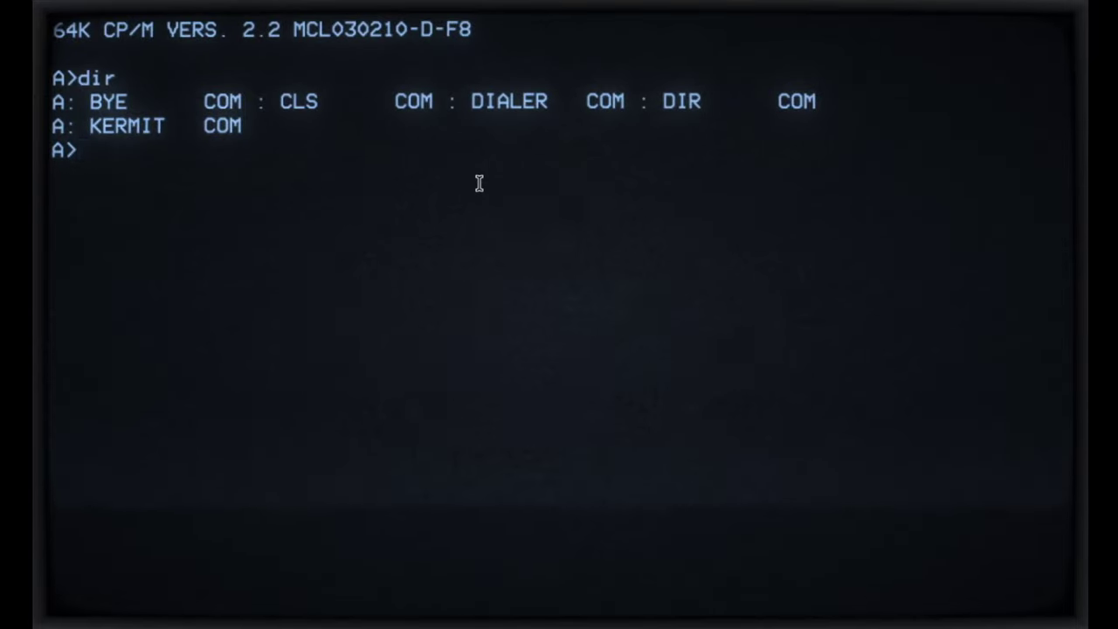
type("b:\\")
key("Return")
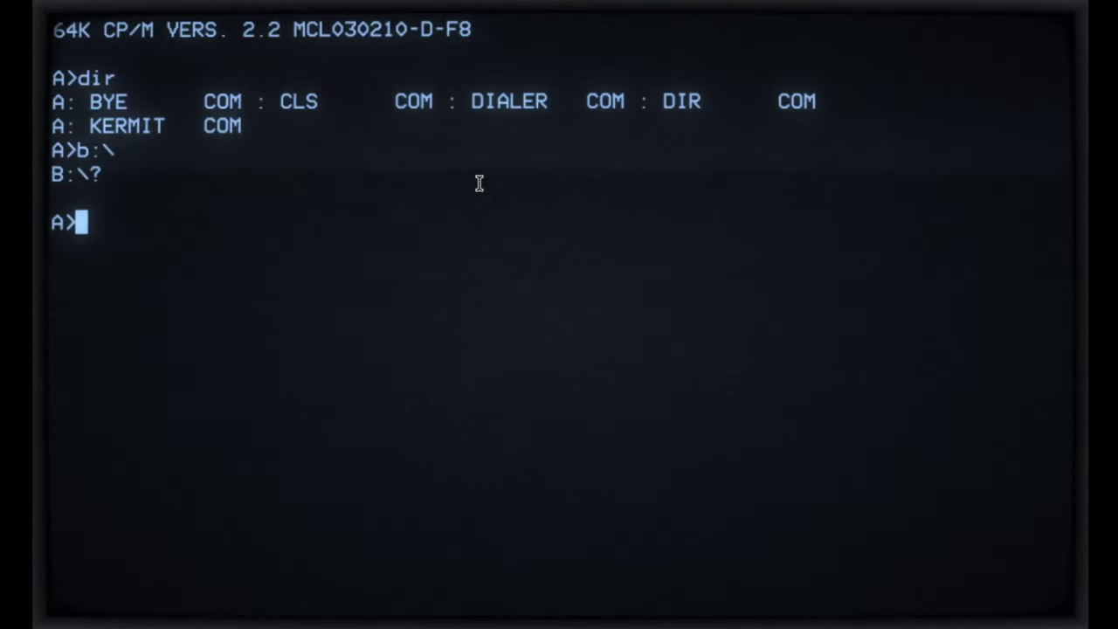
Step: Switch the CP/M session to drive B with 'b:', leaving stray 'gggg' at B>
type("b:")
key("Return")
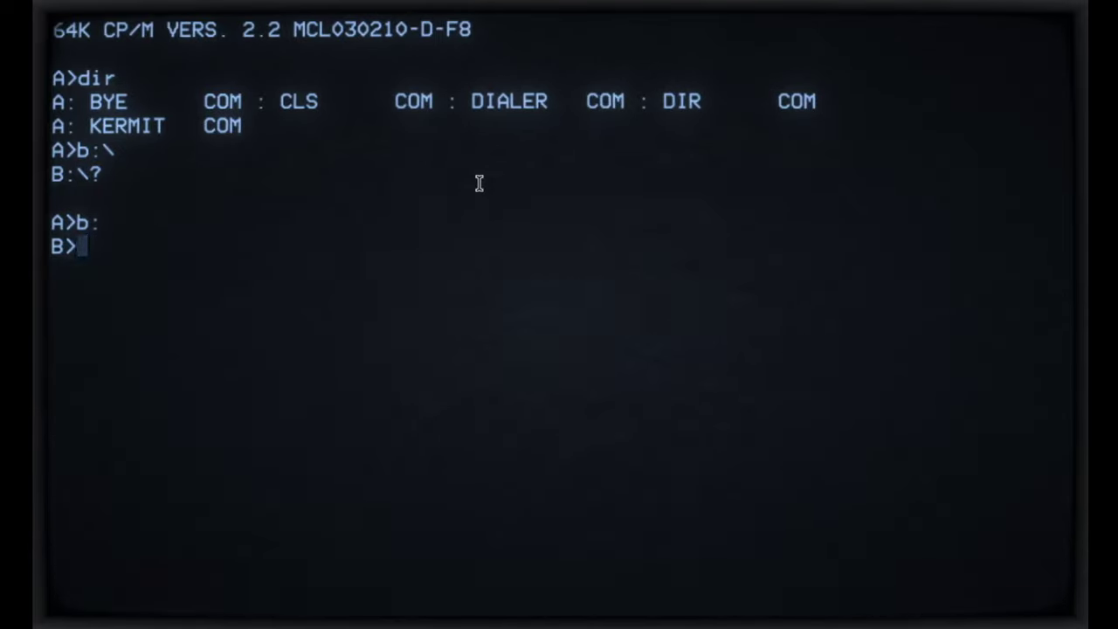
type("gggg")
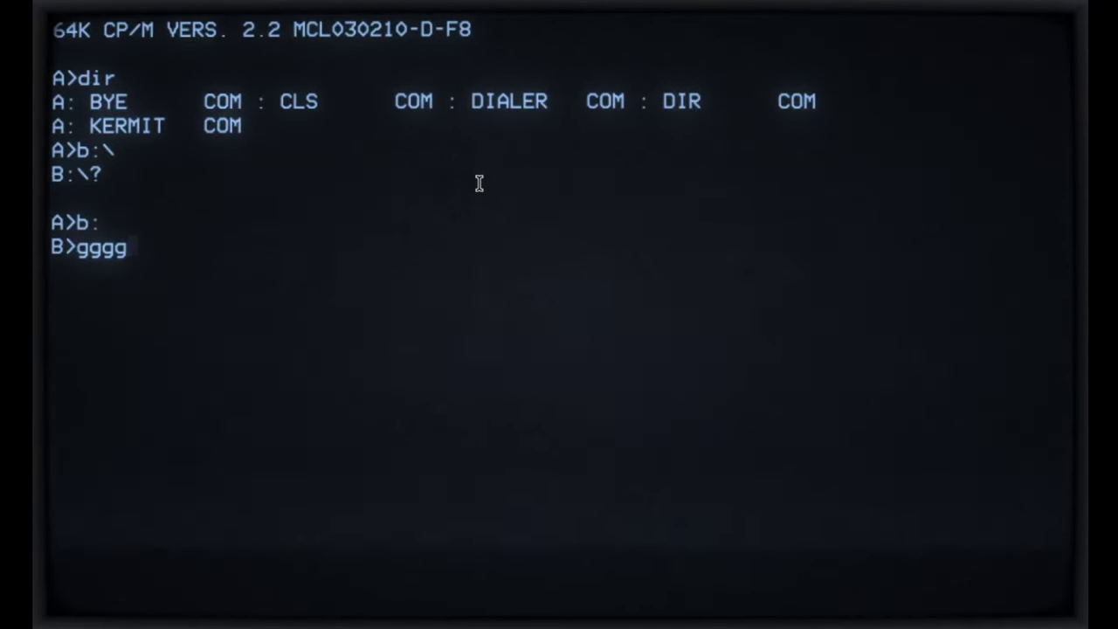
Step: Erase the stray letters and run dir to list drive B's files
key("BackSpace")
key("BackSpace")
key("BackSpace")
key("BackSpace")
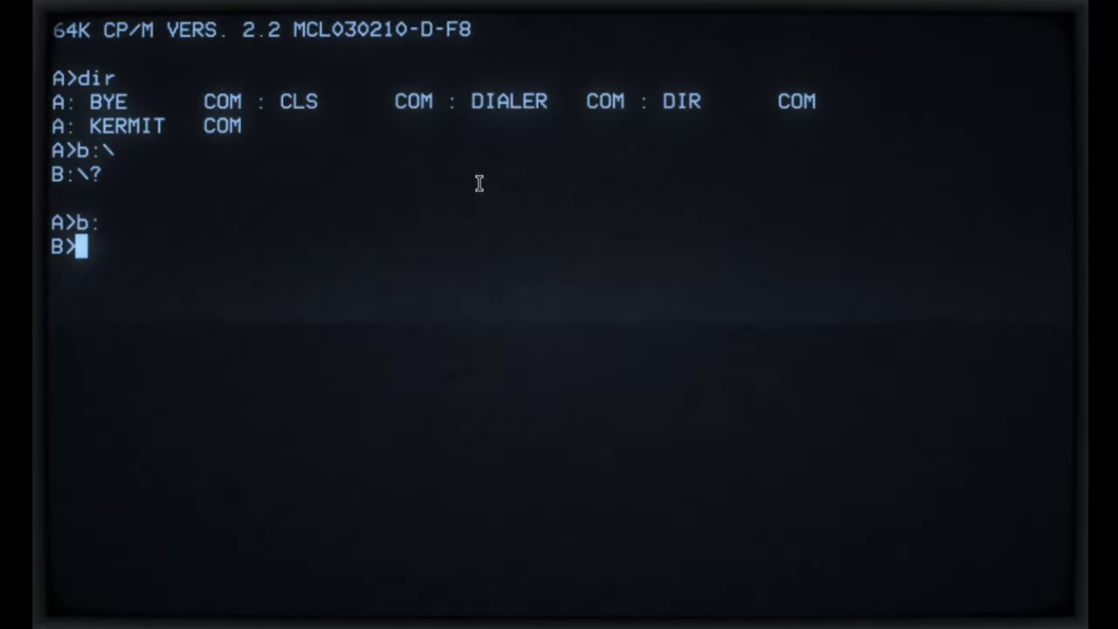
type("dir")
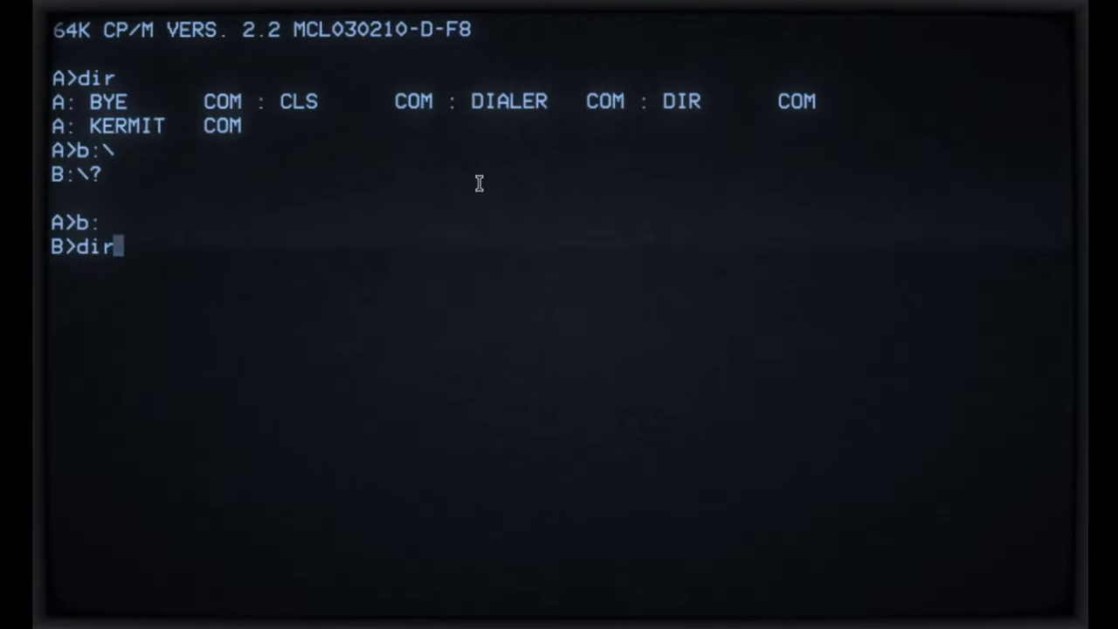
key("Return")
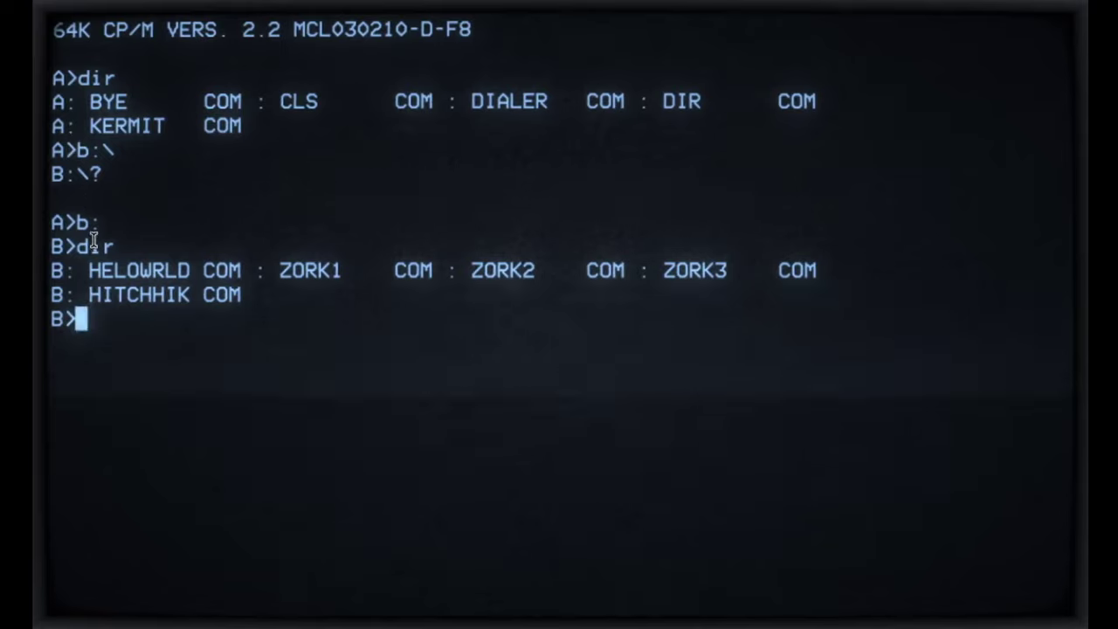
Step: Run the HELOWRLD program so it prints 'Hello World!'
left_click_drag(90, 272, 179, 270)
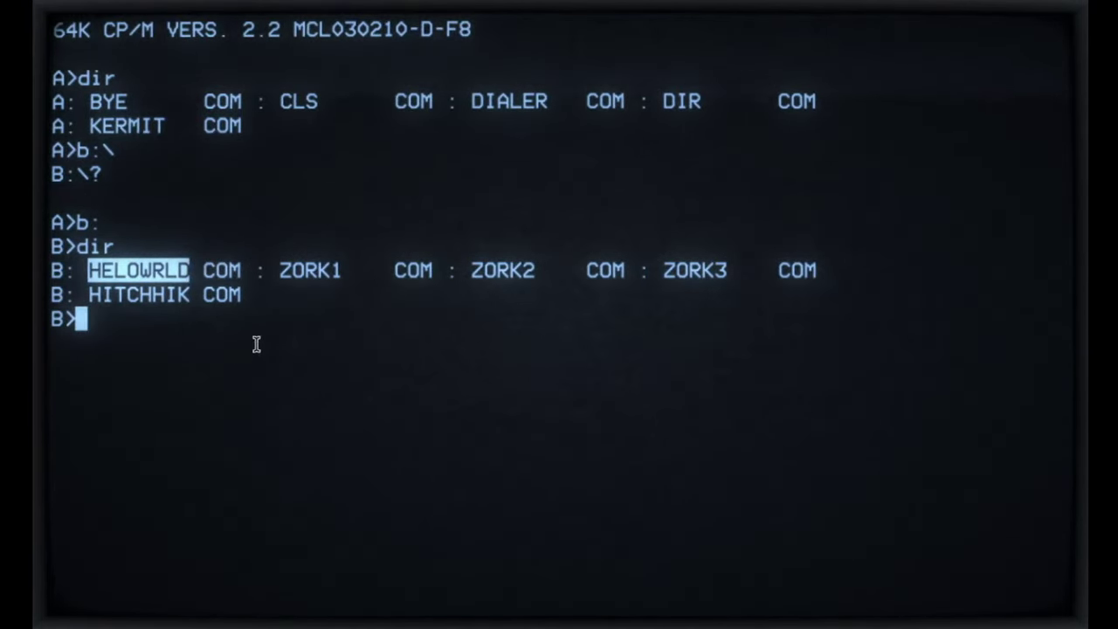
left_click(189, 376)
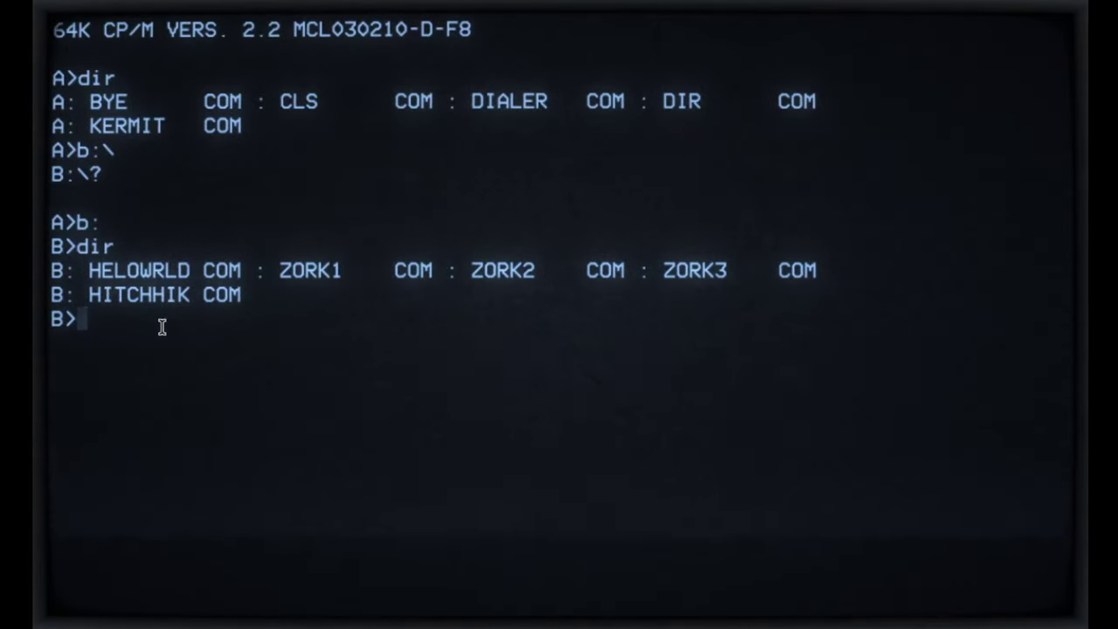
type("helow")
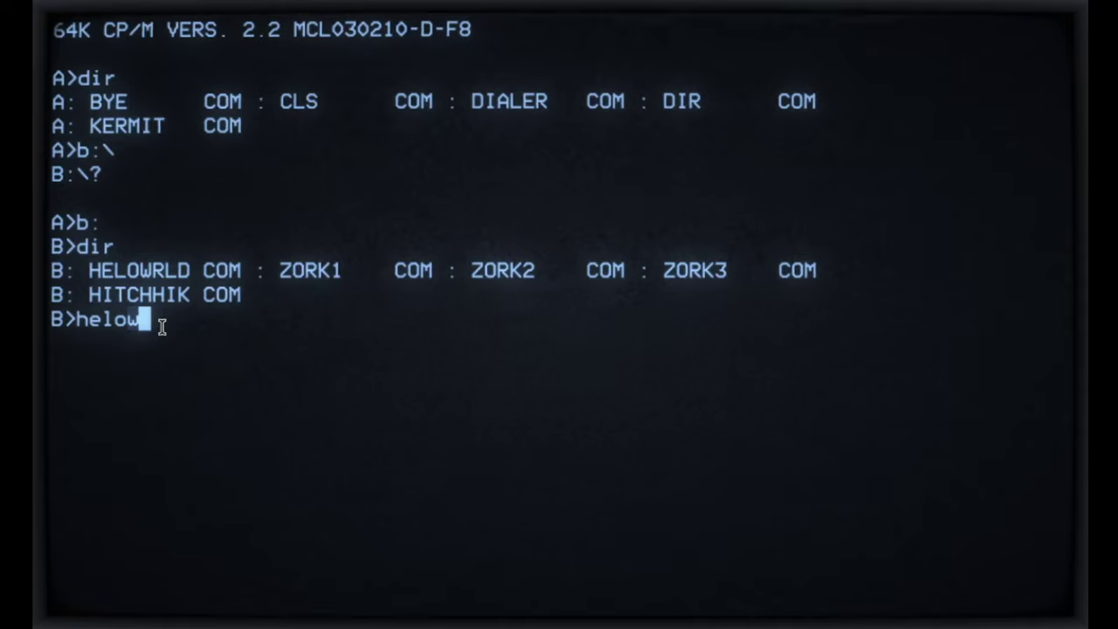
type("rld")
key("Return")
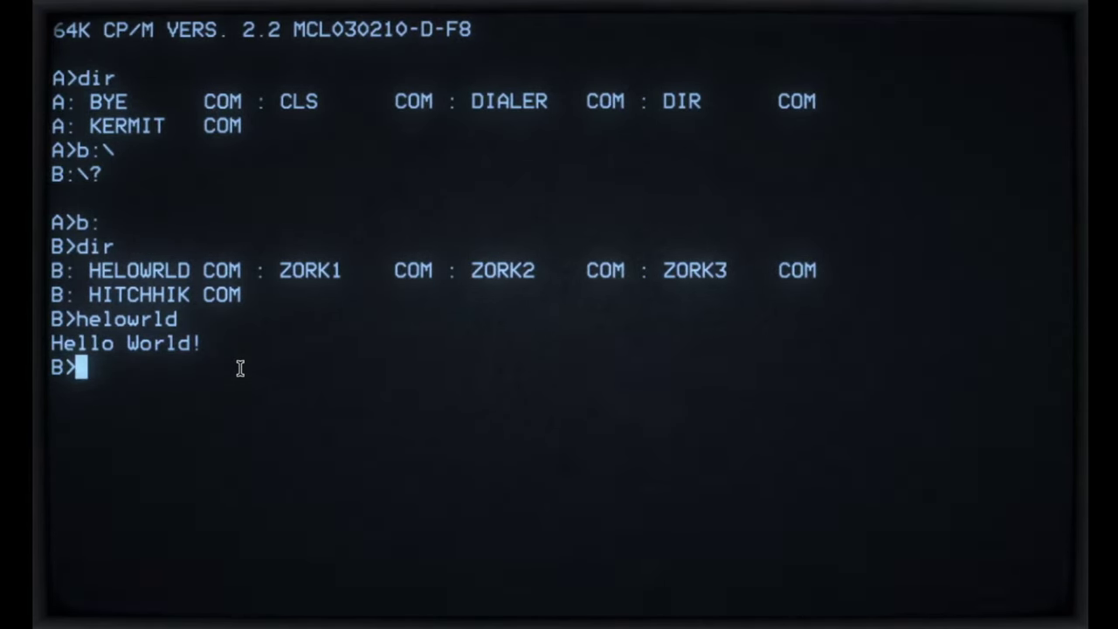
Step: Launch zork1, then quit it with 'quit' and 'y' to return to the B> prompt
type("zork1")
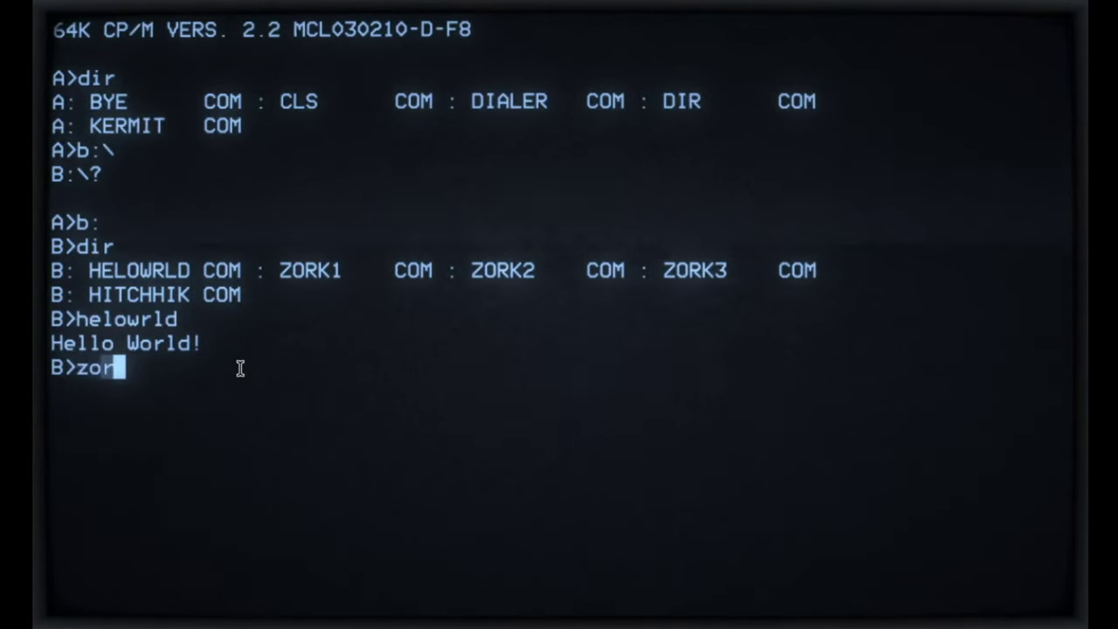
key("Return")
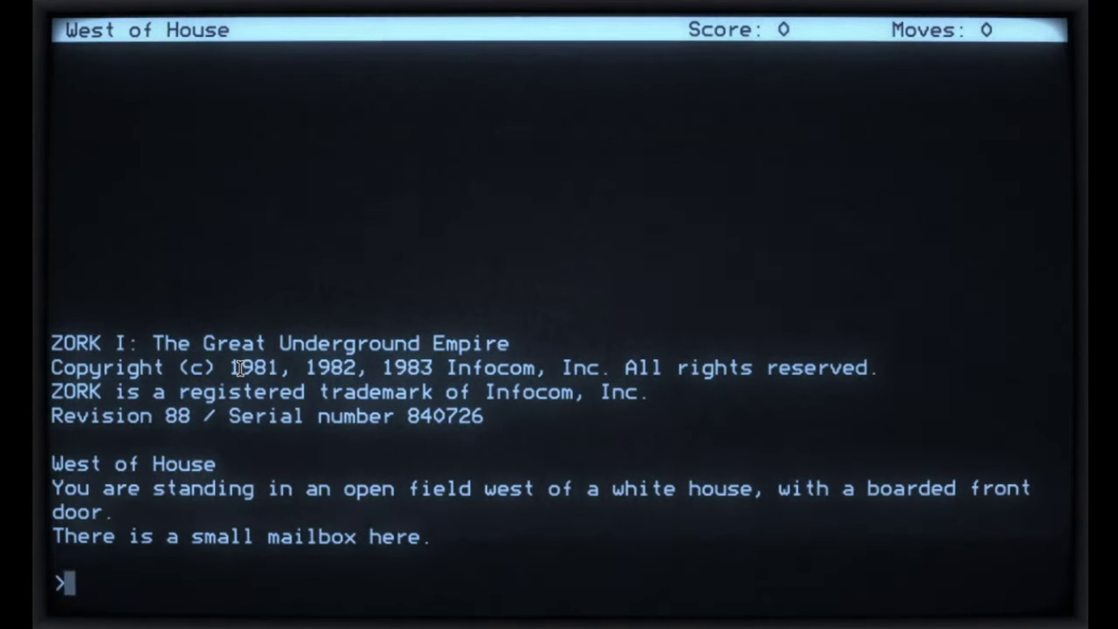
type("quit")
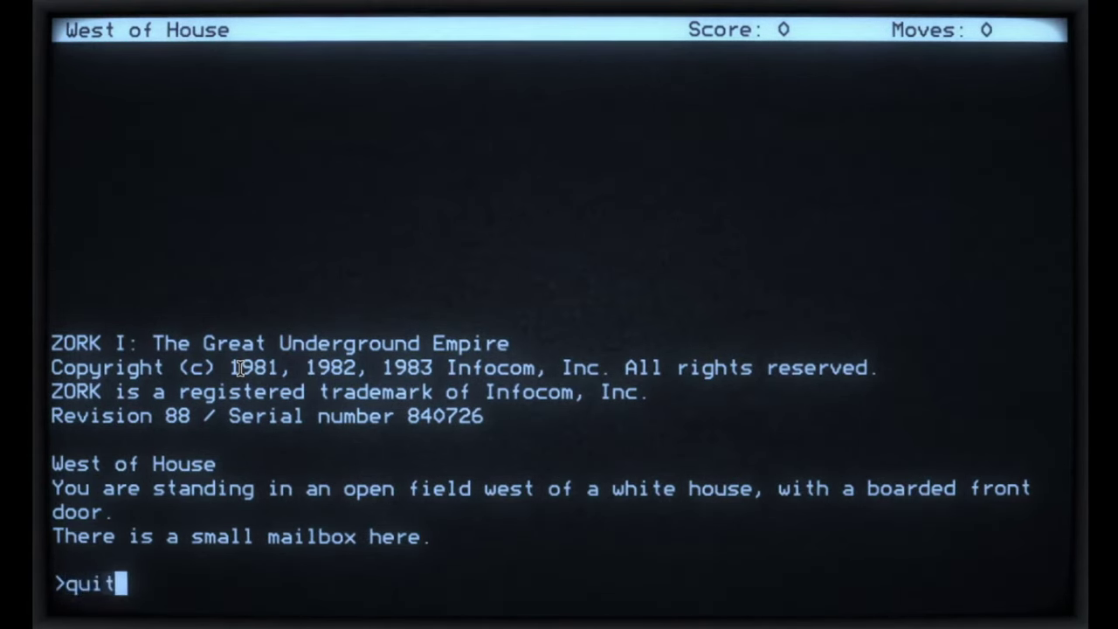
key("Return")
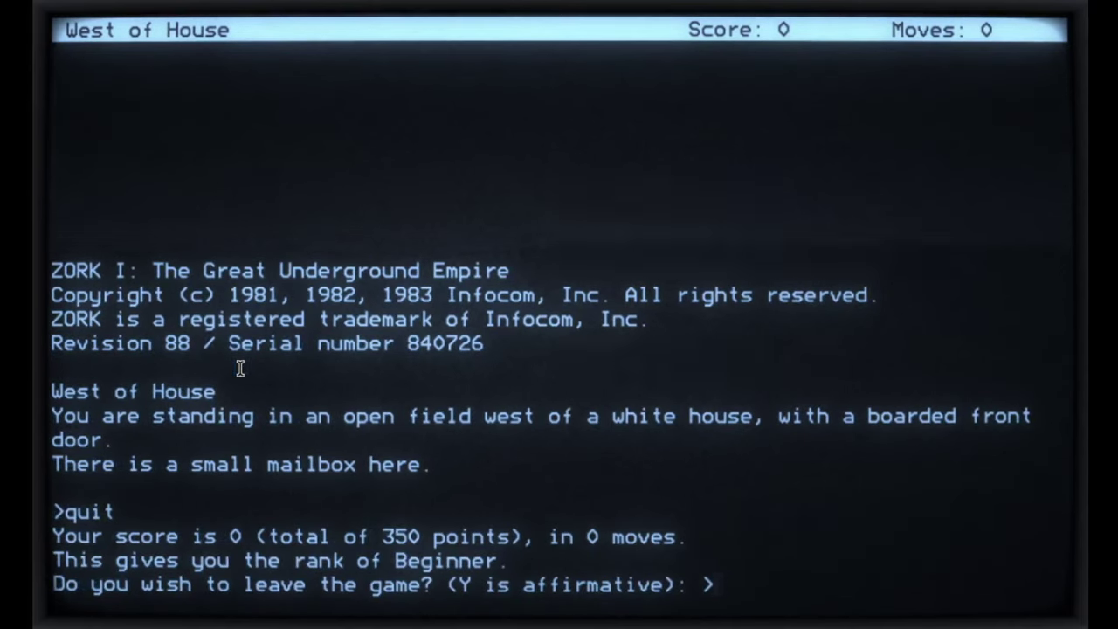
type("y")
key("Return")
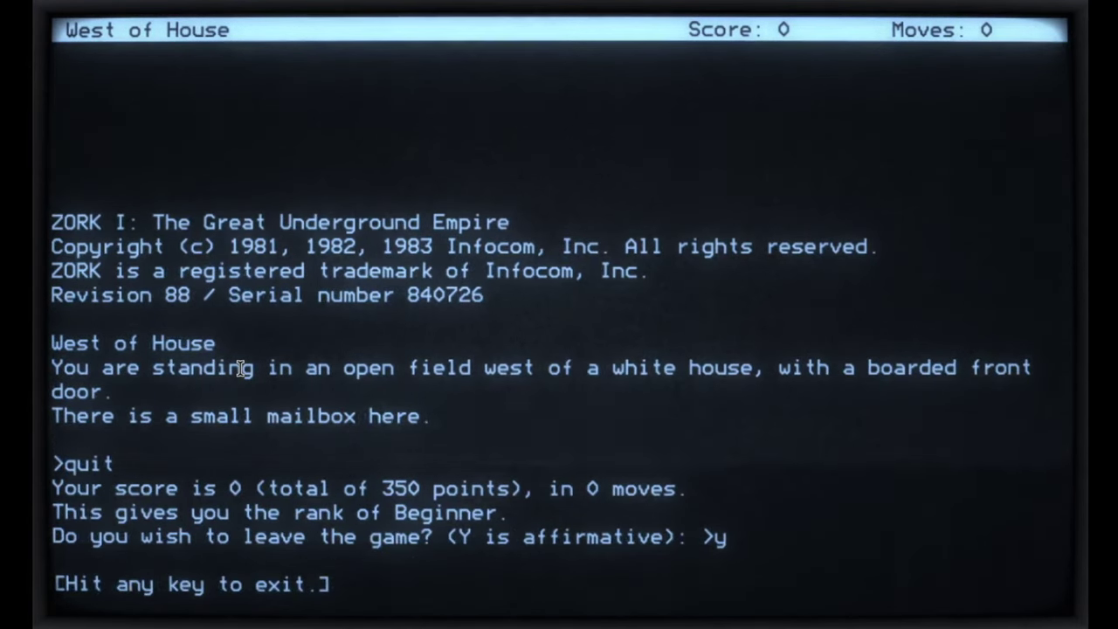
key("Return")
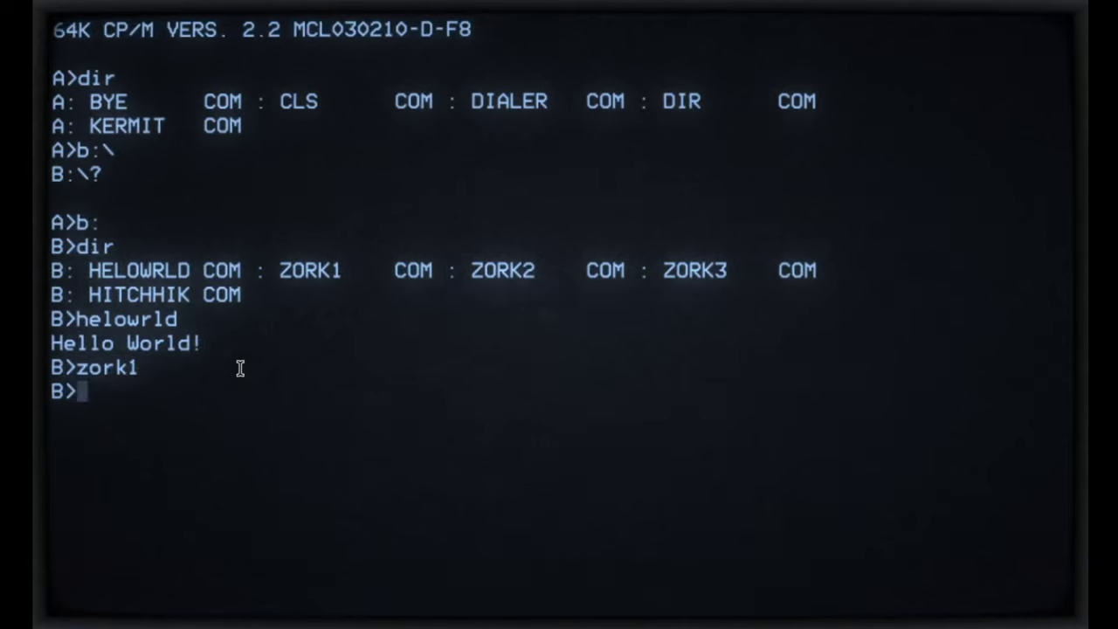
Step: Switch to drive A with 'a:' and list its files with dir
type("a:")
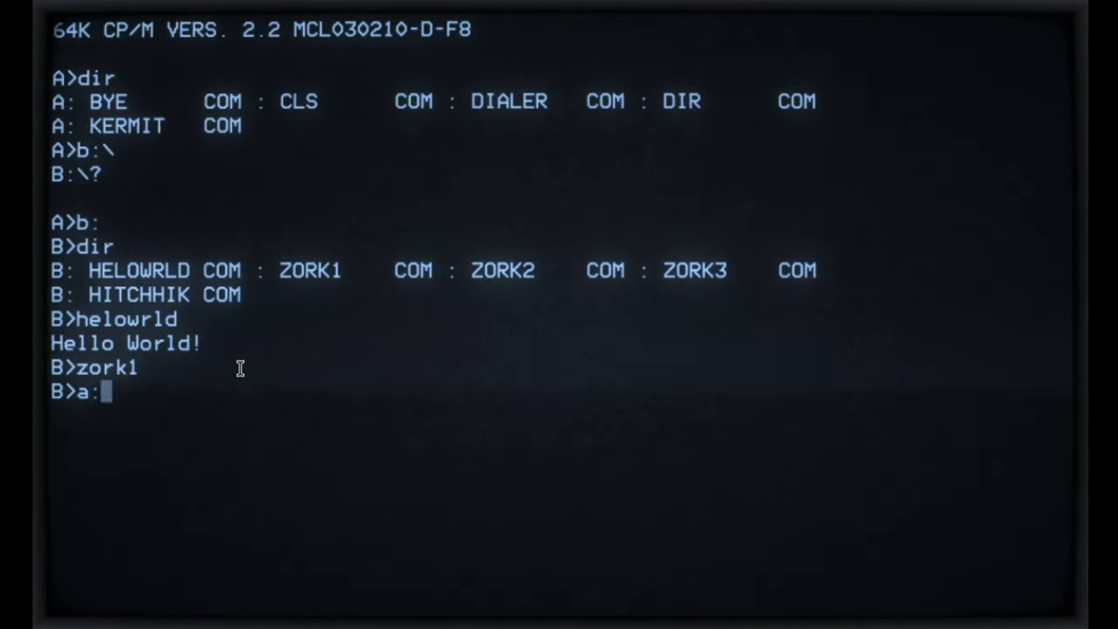
key("Return")
type("dir")
key("Return")
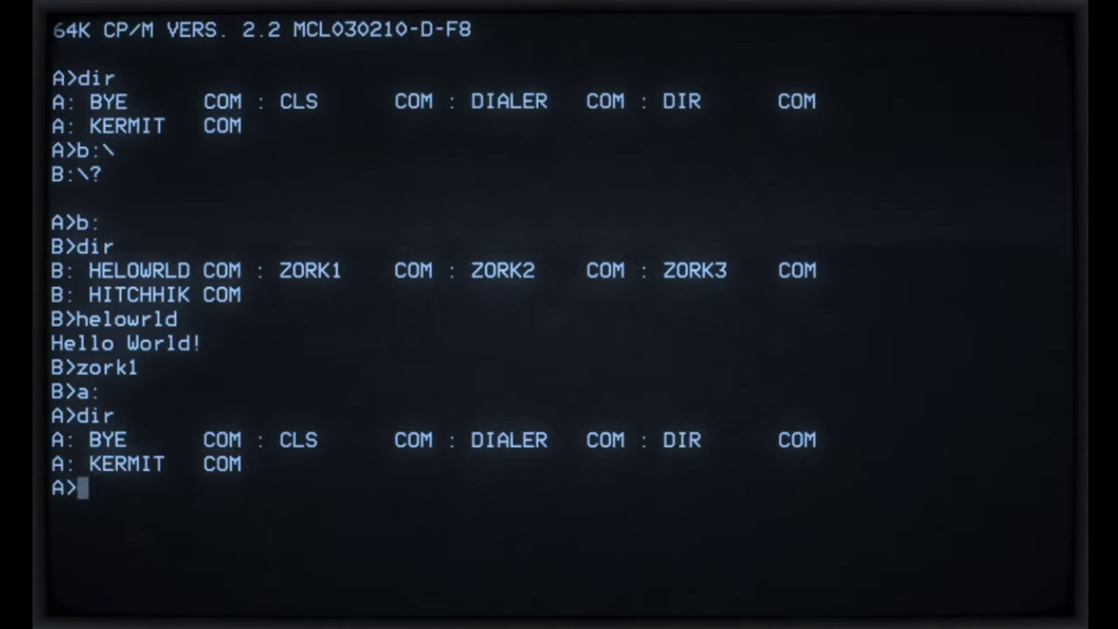
Step: Erase the mistyped 'imsai' and list drive A's files again
type("imsai")
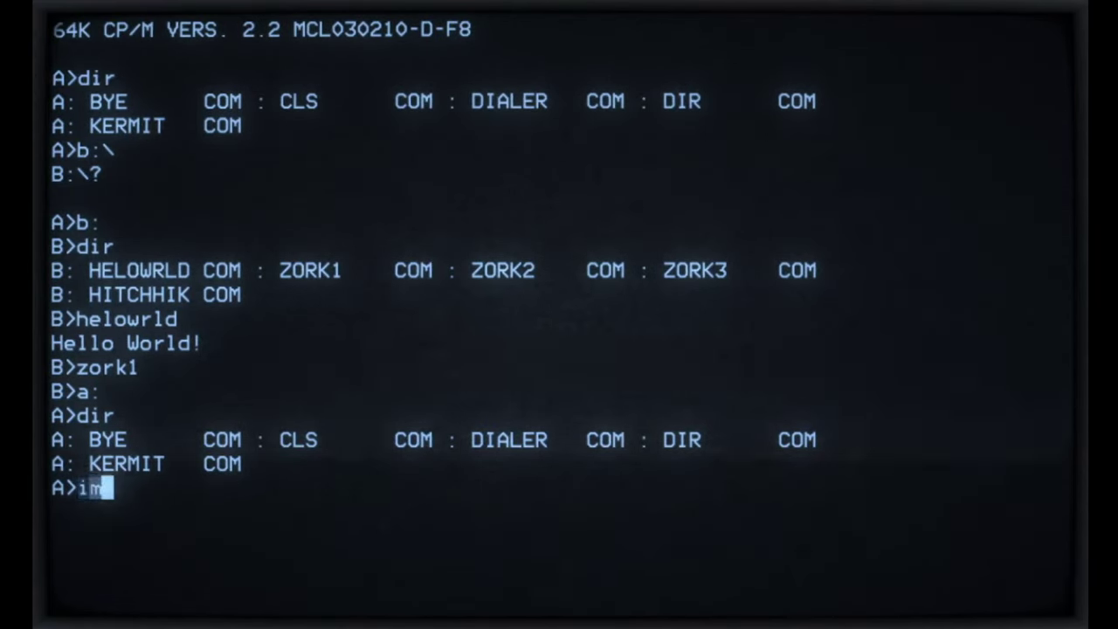
key("BackSpace")
key("BackSpace")
key("BackSpace")
key("BackSpace")
key("BackSpace")
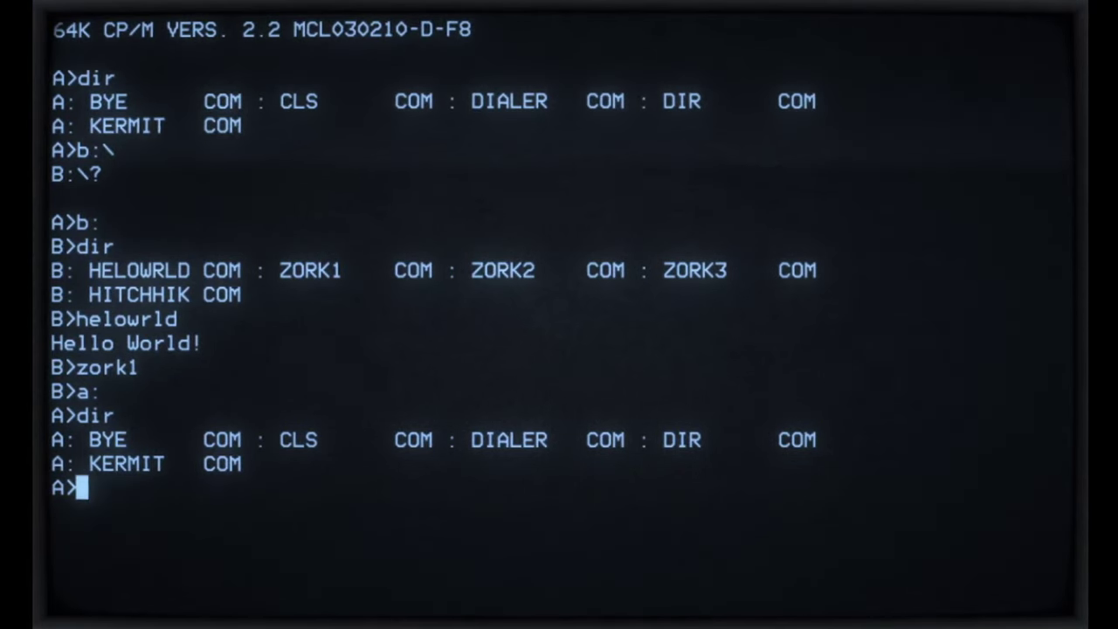
type("dir")
key("Return")
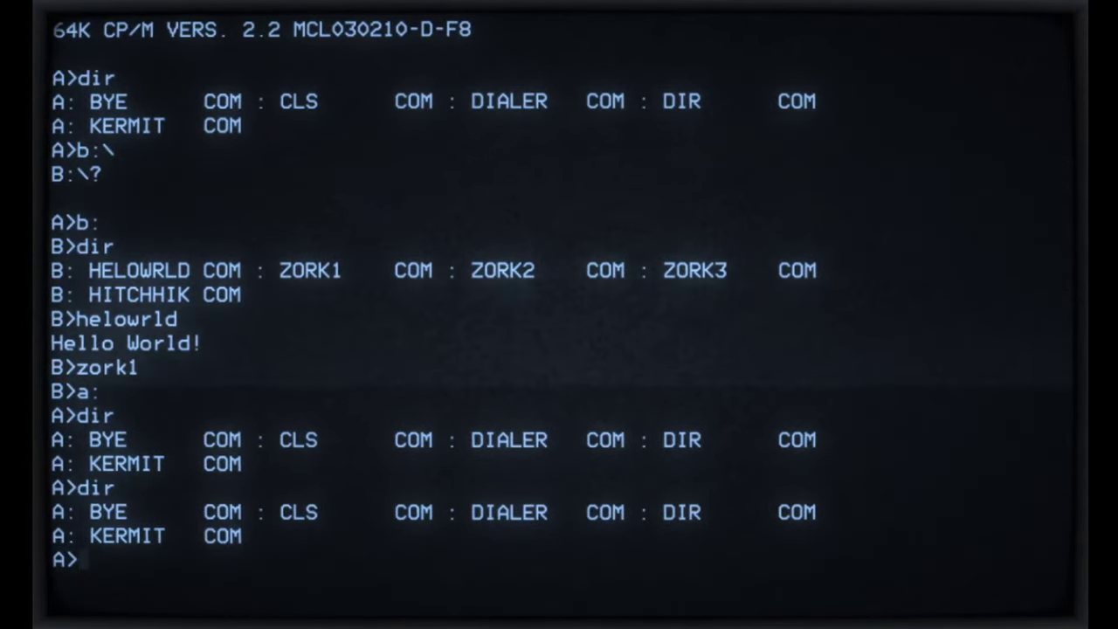
Step: Start the dialer and choose 'v' to view numbers with detected carrier tones
type("dialer")
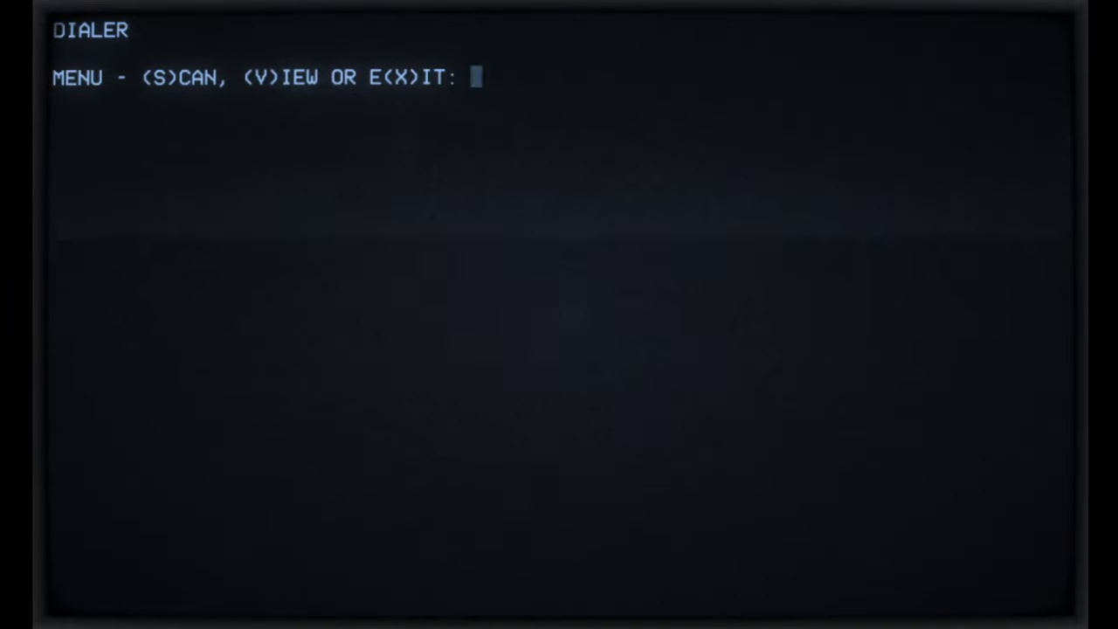
type("v")
key("Return")
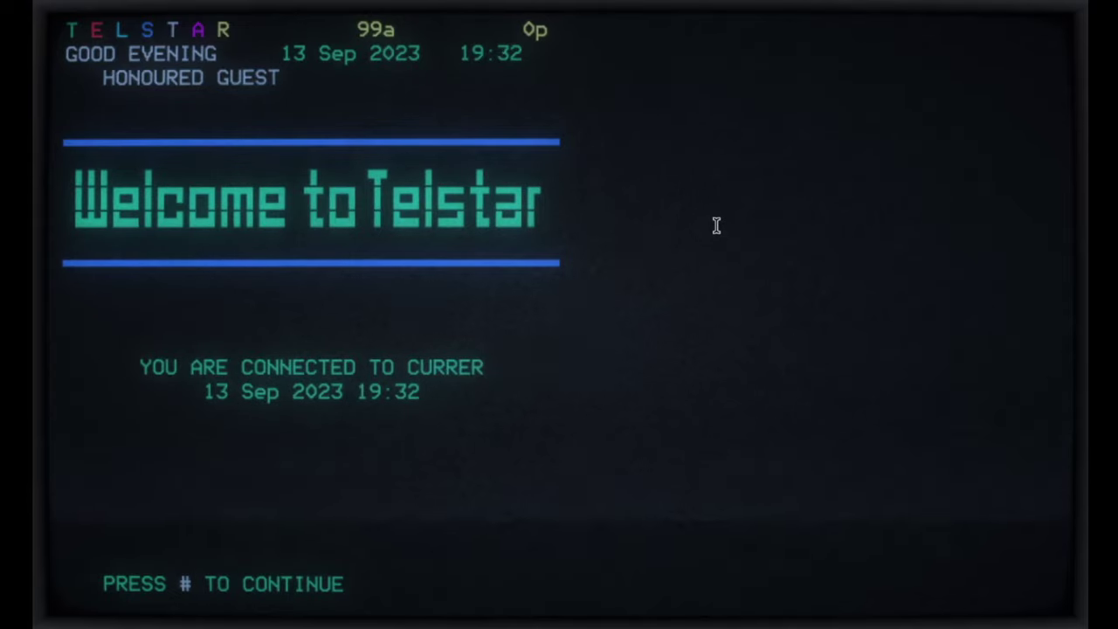
Step: Enter # on the Telstar welcome page to load the Main Index
key("numbersign")
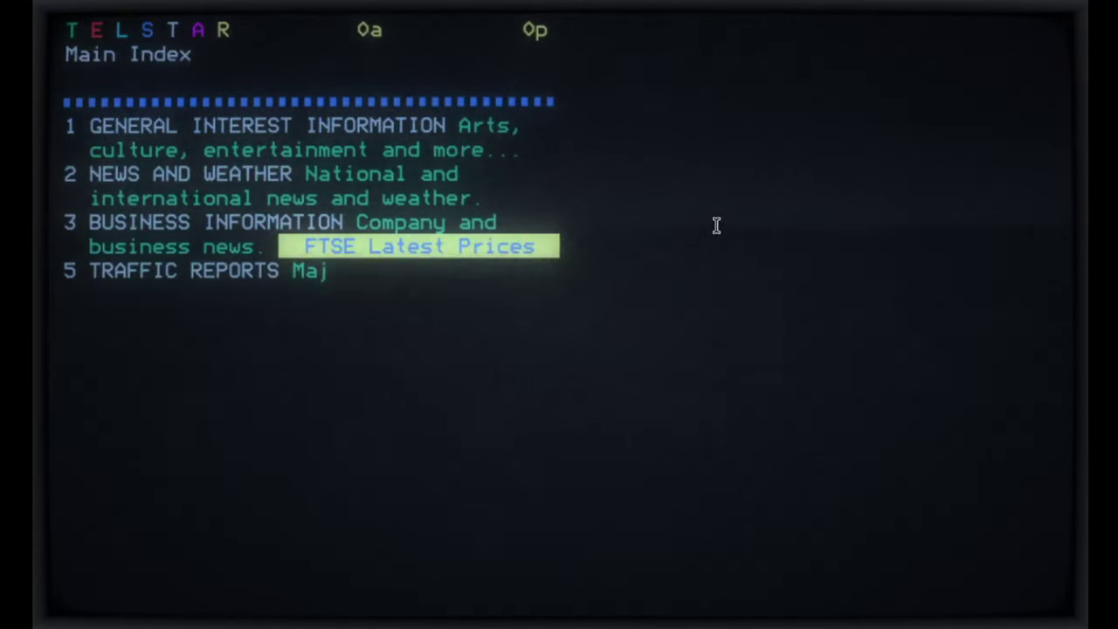
Step: Choose 1 for General Interest, then 1 for News and Weather
key("1")
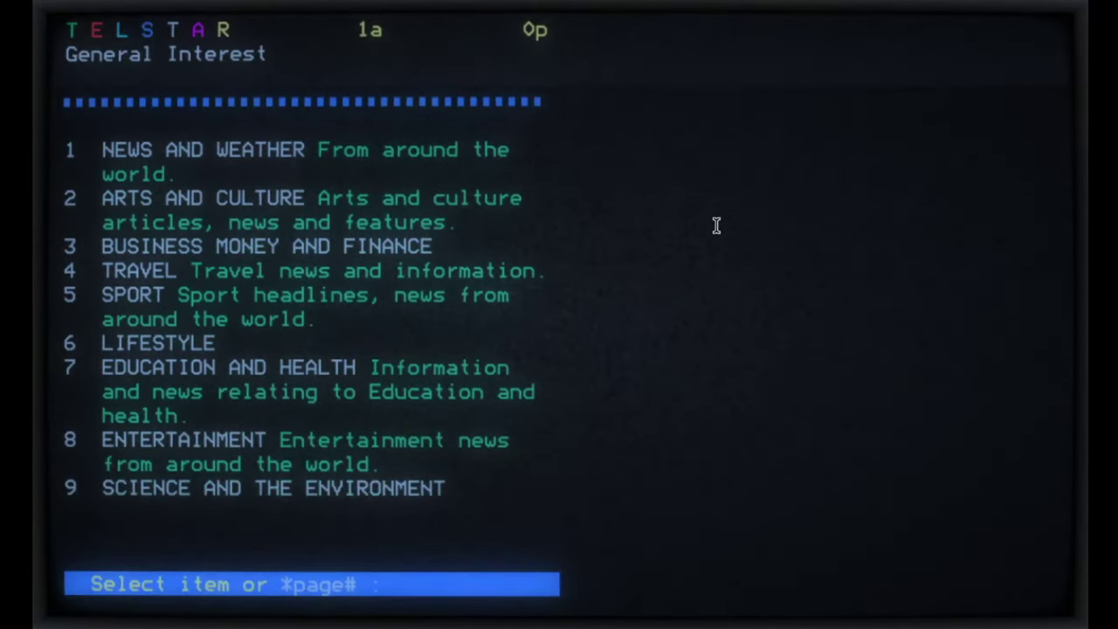
key("1")
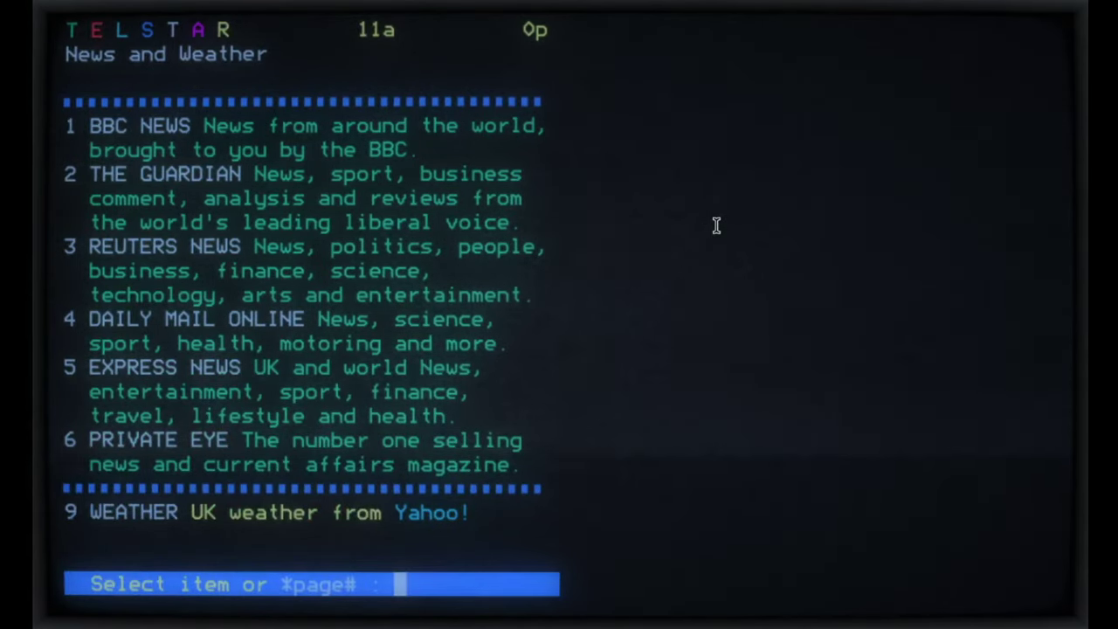
Step: Open BBC News and one of its stories, then return to the Telstar Main Index
key("1")
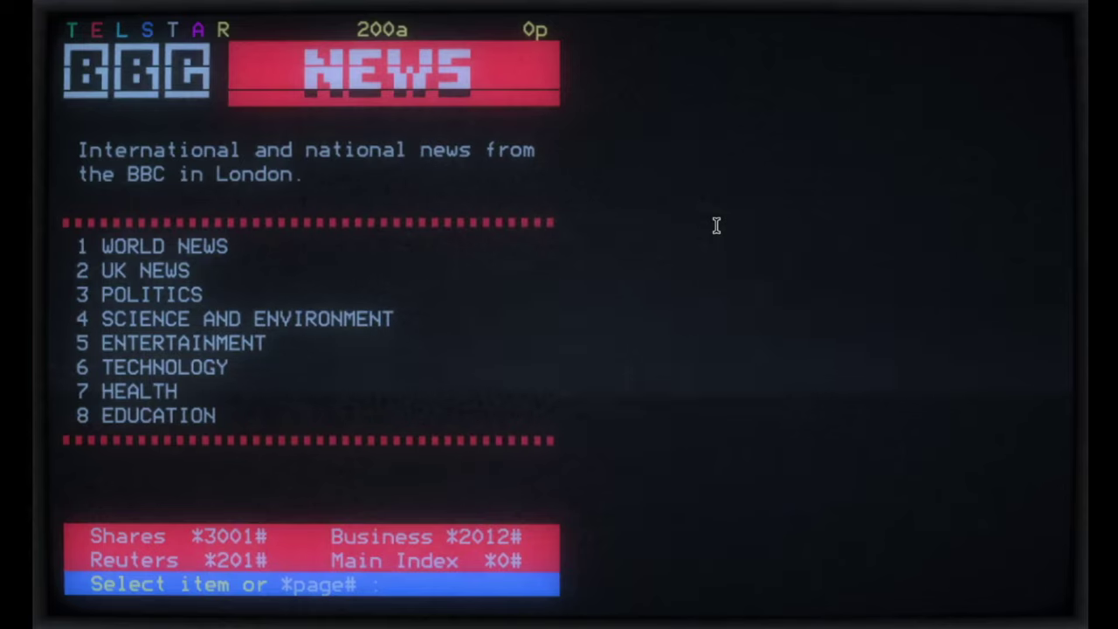
key("1")
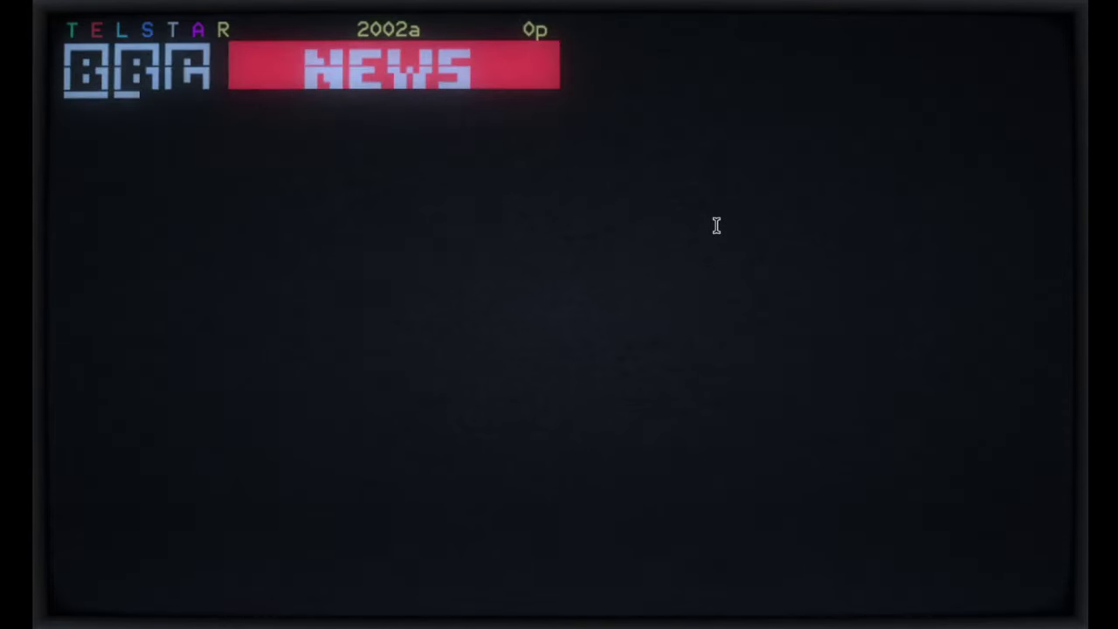
key("1")
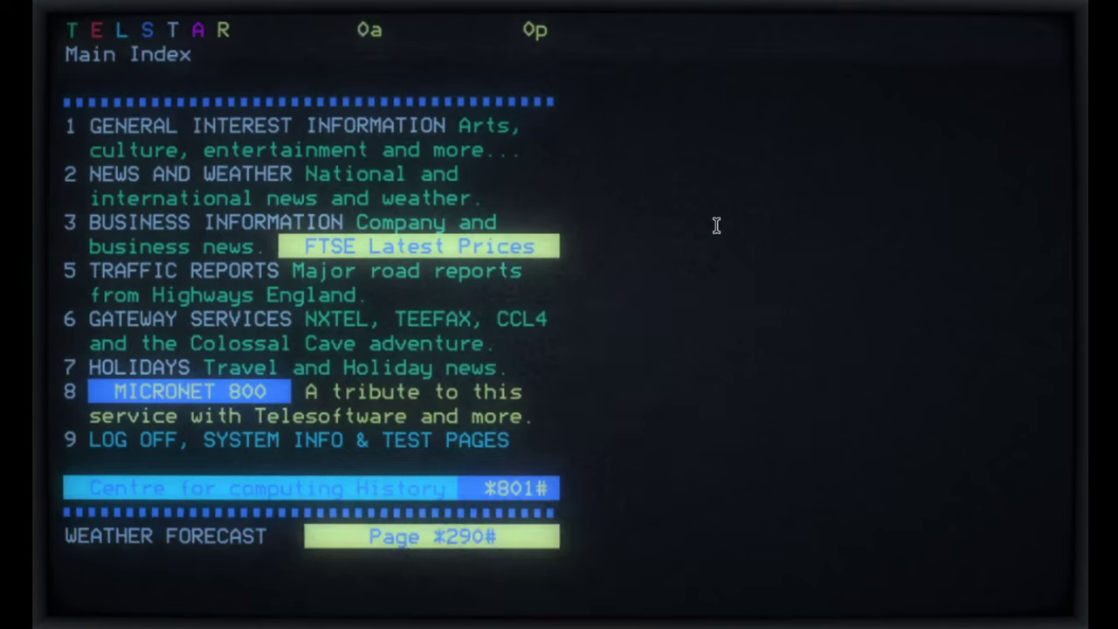
Step: Go through Telstar's Gateway Services (option 6) to NXtel, continuing past its welcome screen
key("6")
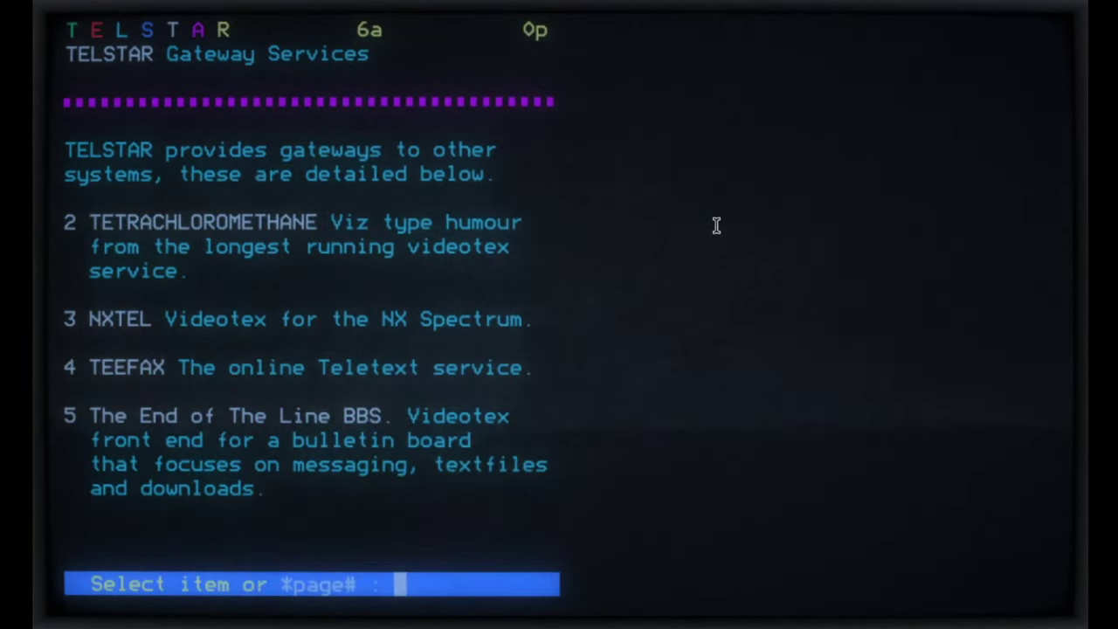
key("3")
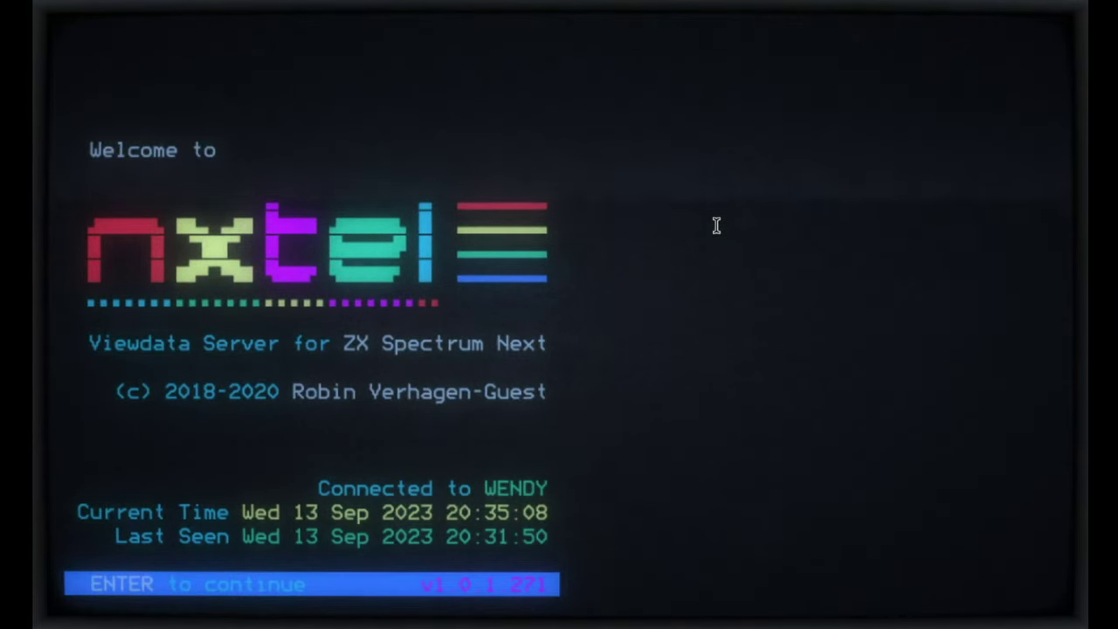
key("Return")
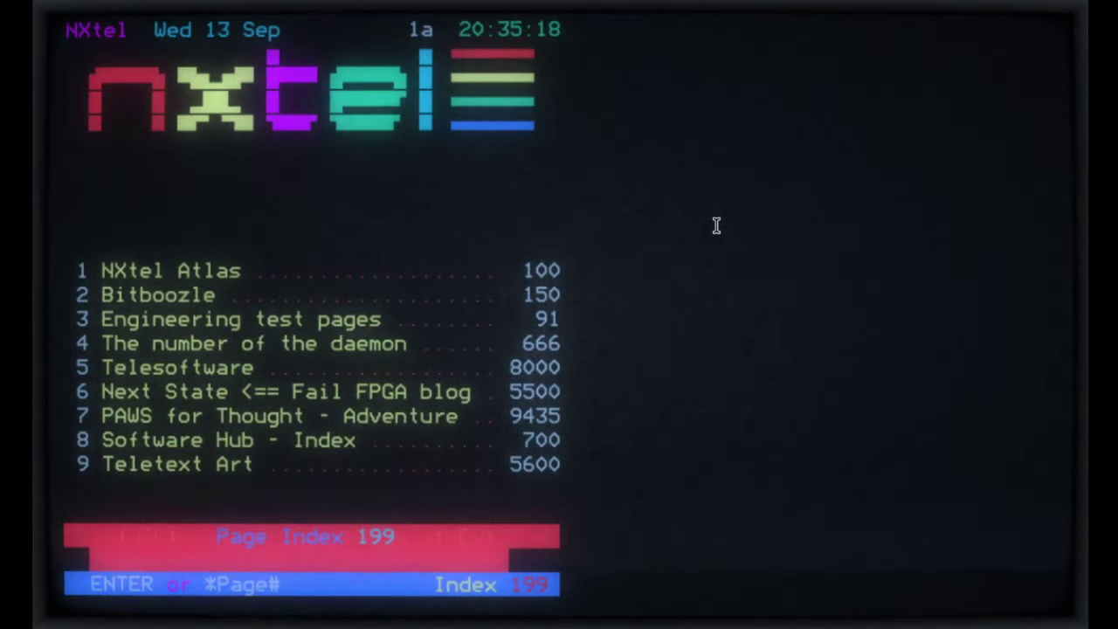
Step: Choose item 9 on the NXtel index to view the Teletext Art pages
key("9")
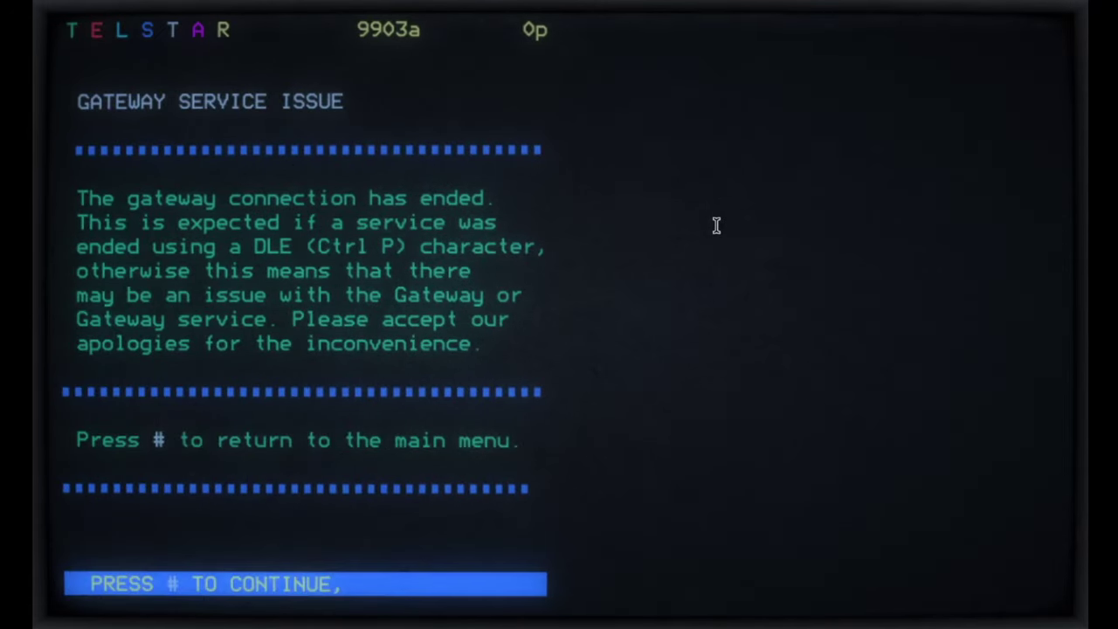
Step: Return to Telstar's main index, open the log off menu (9), and log off with 0
key("numbersign")
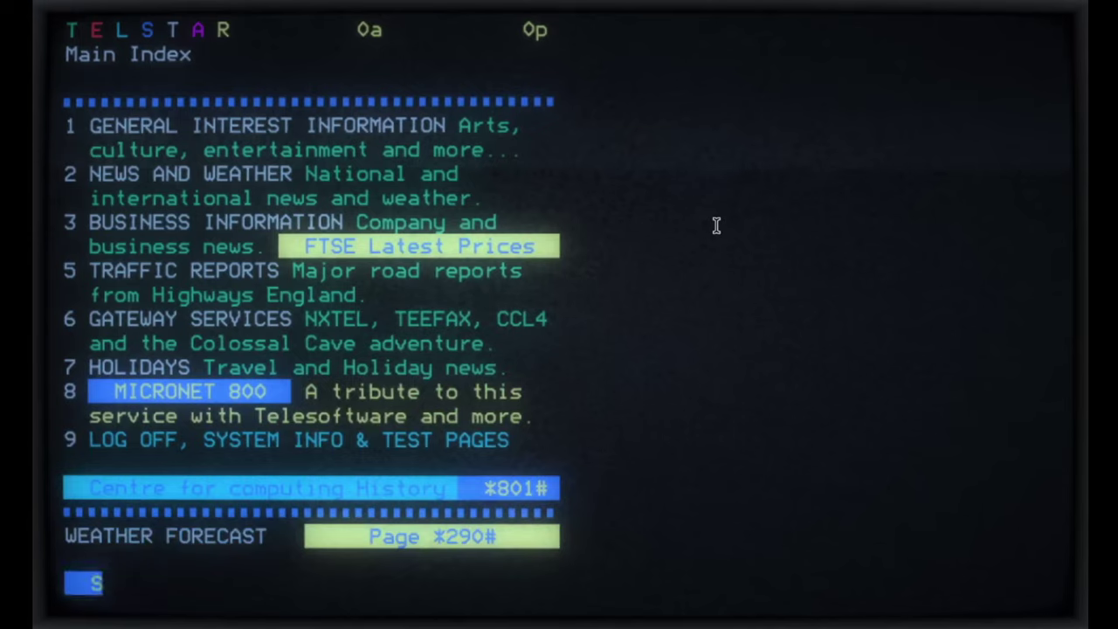
key("9")
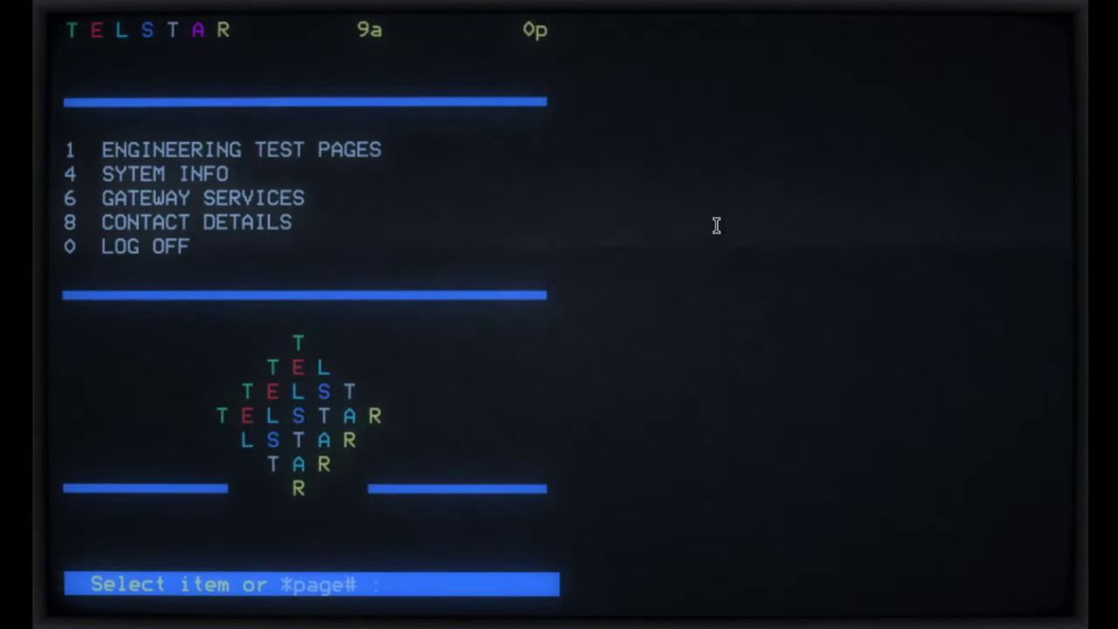
key("0")
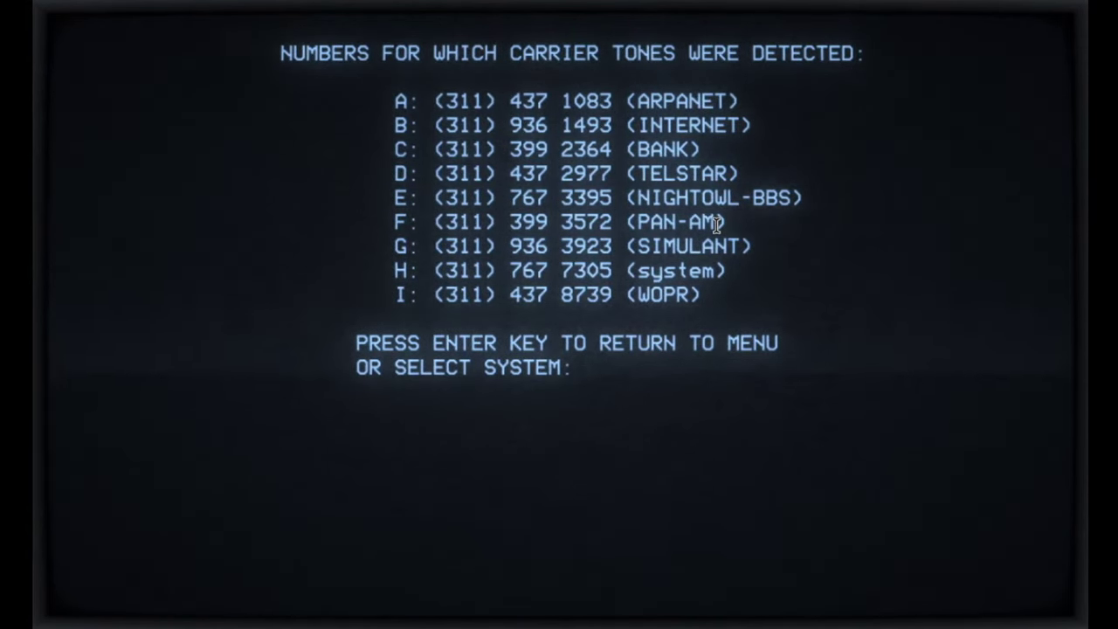
Step: Select system E to dial NIGHTOWL-BBS, then enter the login user name
type("e")
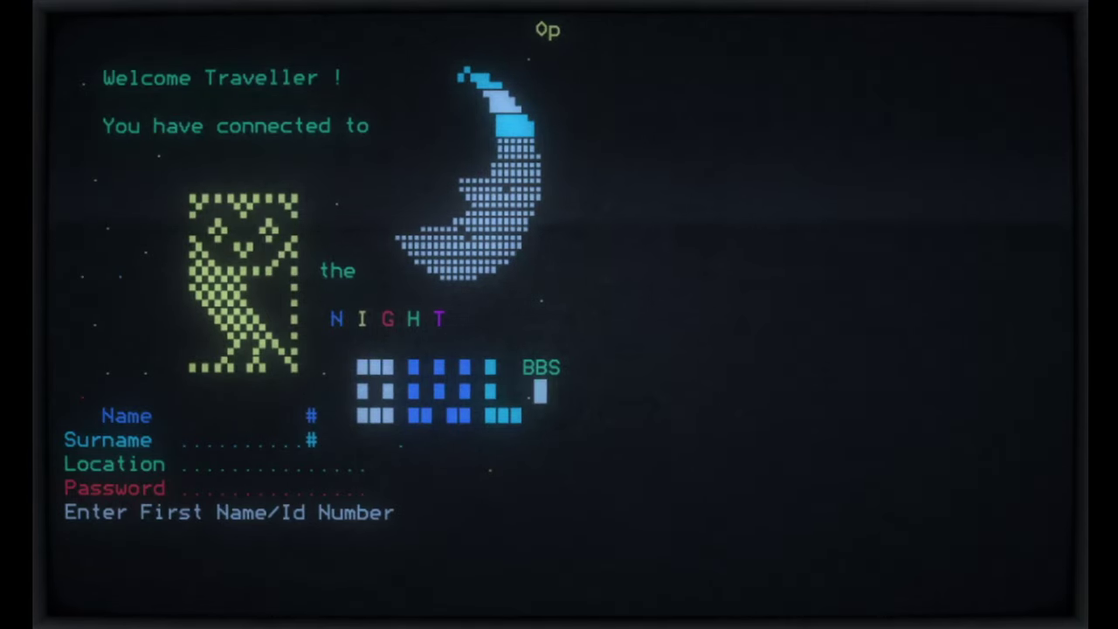
type("ANDY")
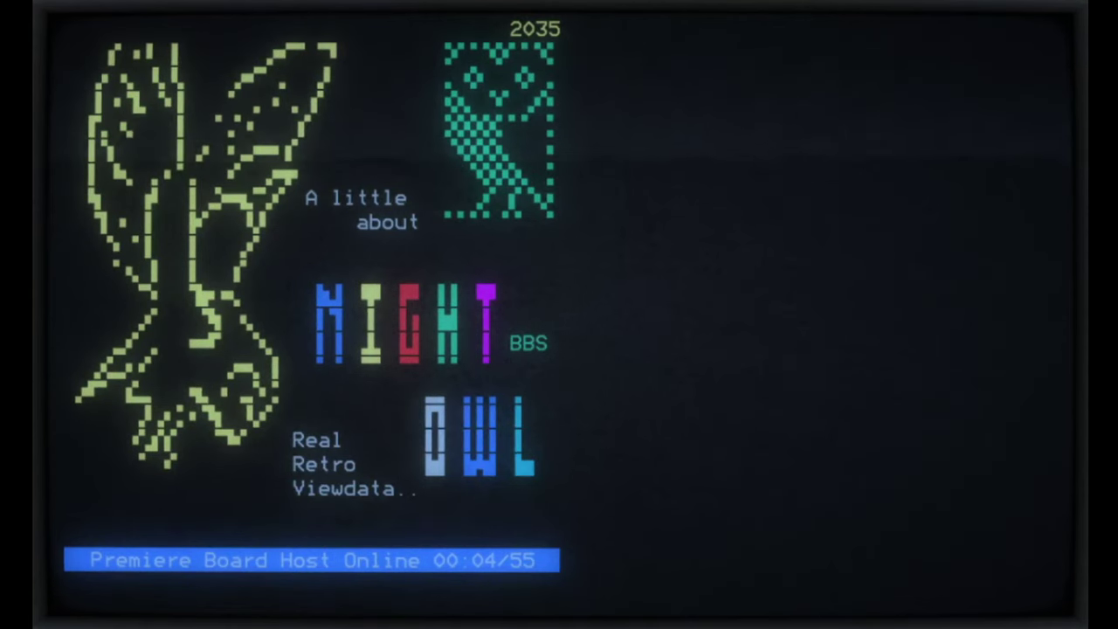
Step: Page with # from Night Owl's about title page through 21a and 21b to 21c
key("numbersign")
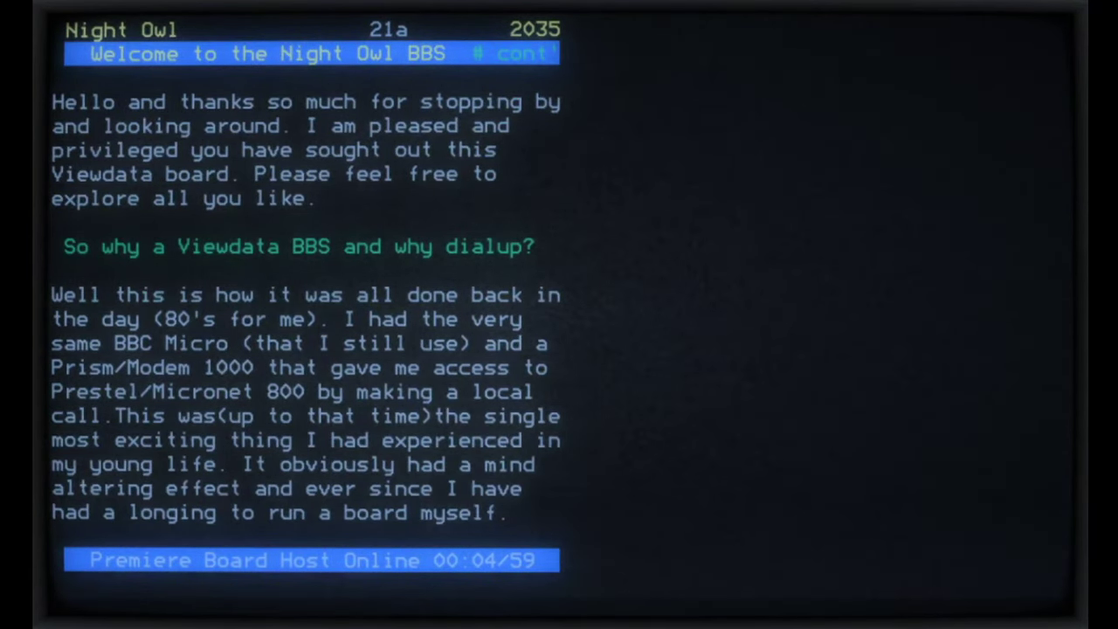
key("numbersign")
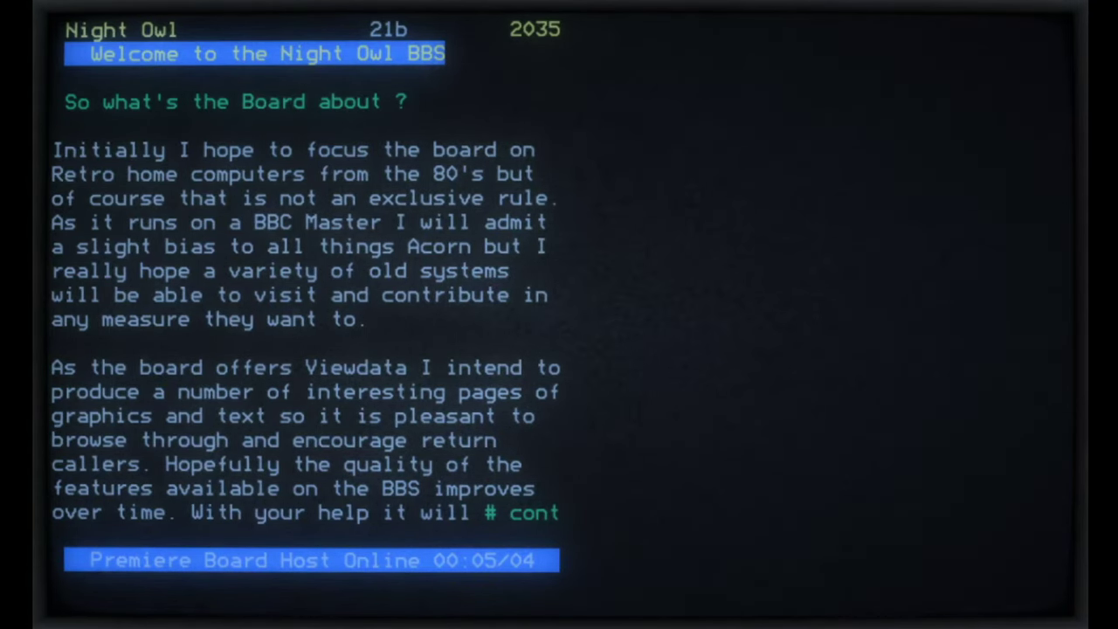
key("numbersign")
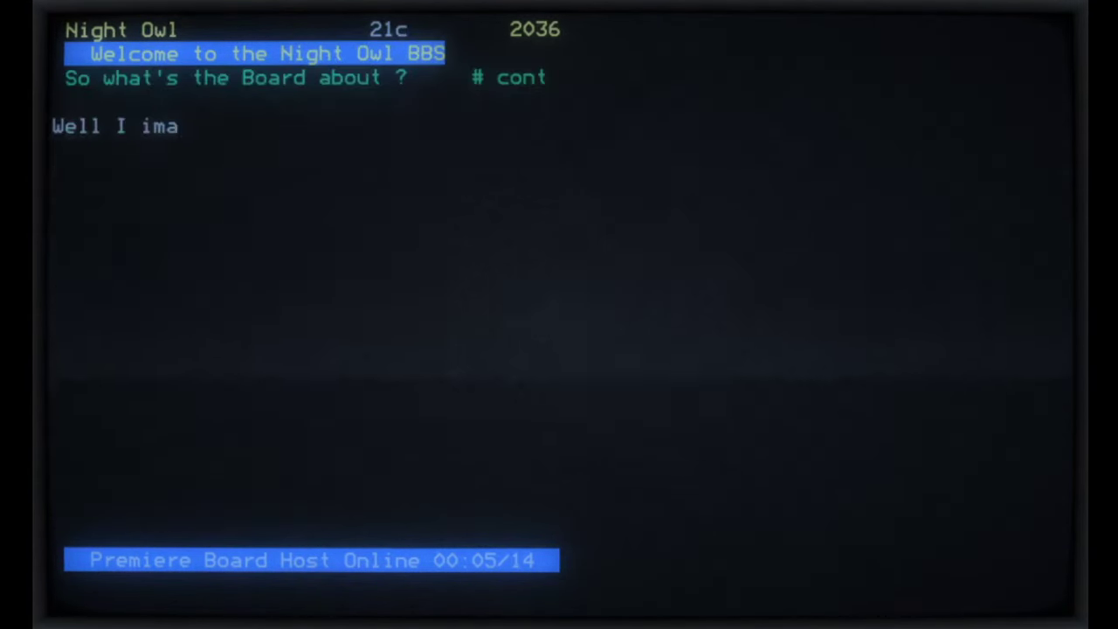
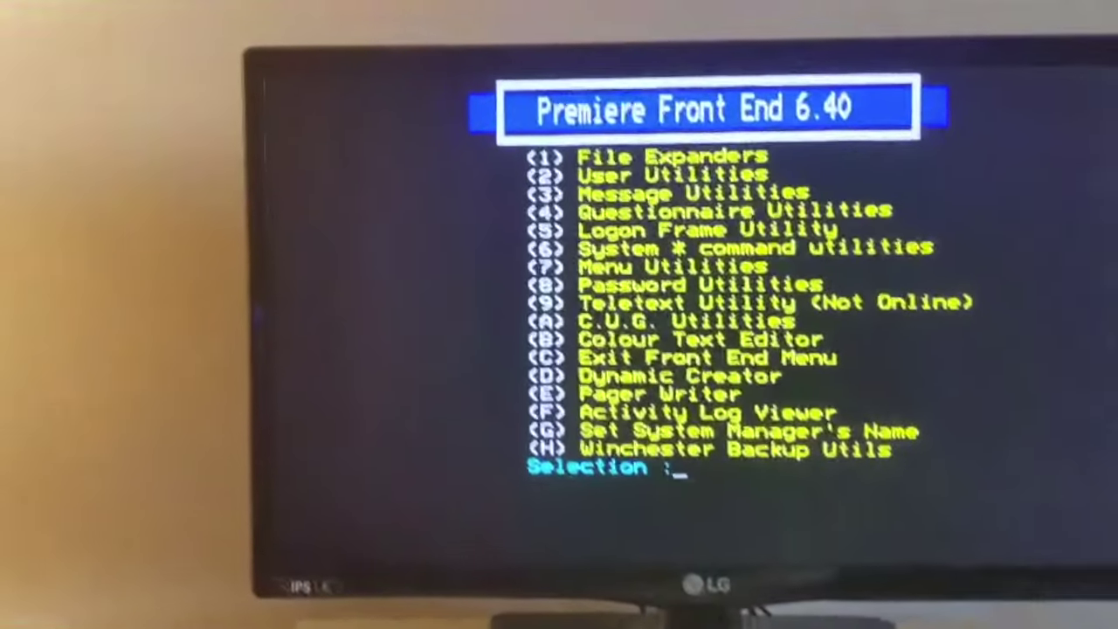
Step: Exit the Premiere Front End menu with C to return to the carrier-tone list
key("c")
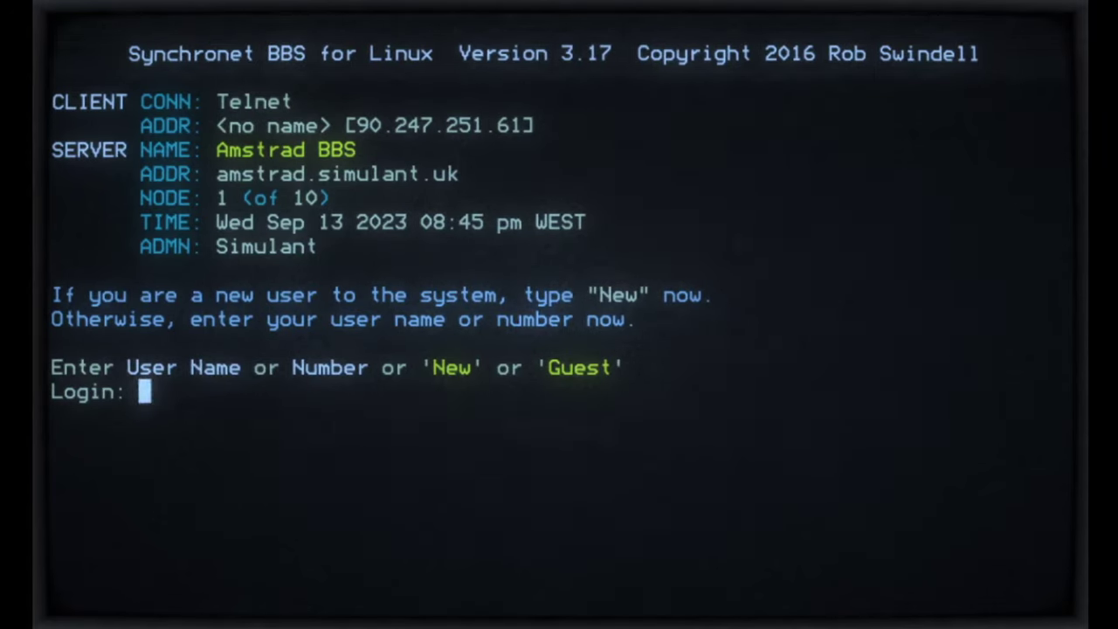
Step: Log in to the Amstrad BBS with the user name and account password
type("Z")
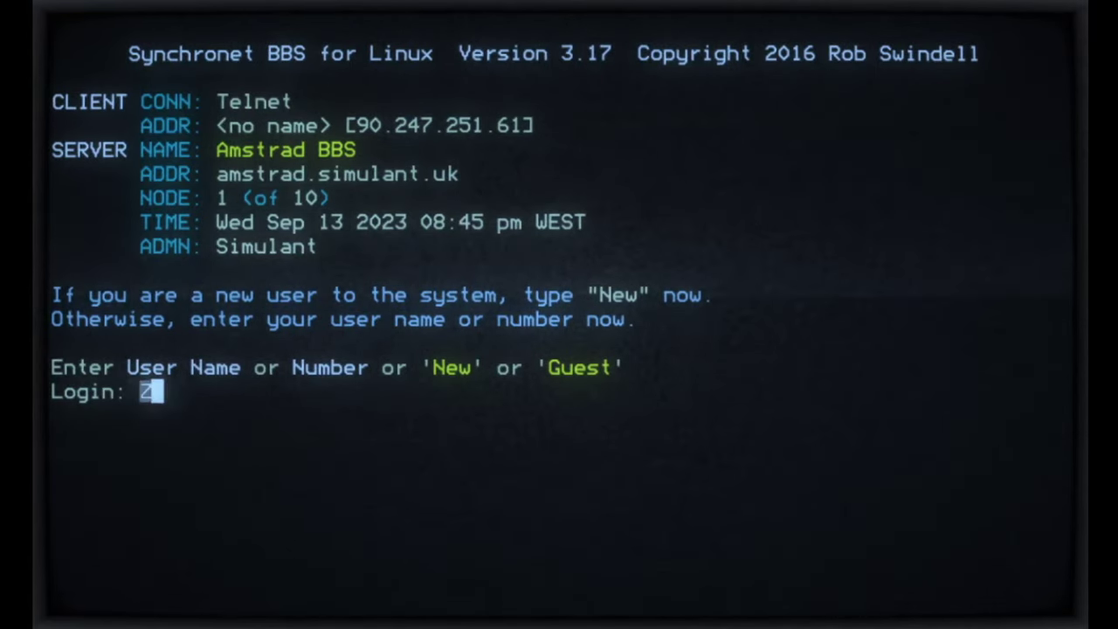
type("ompiexx")
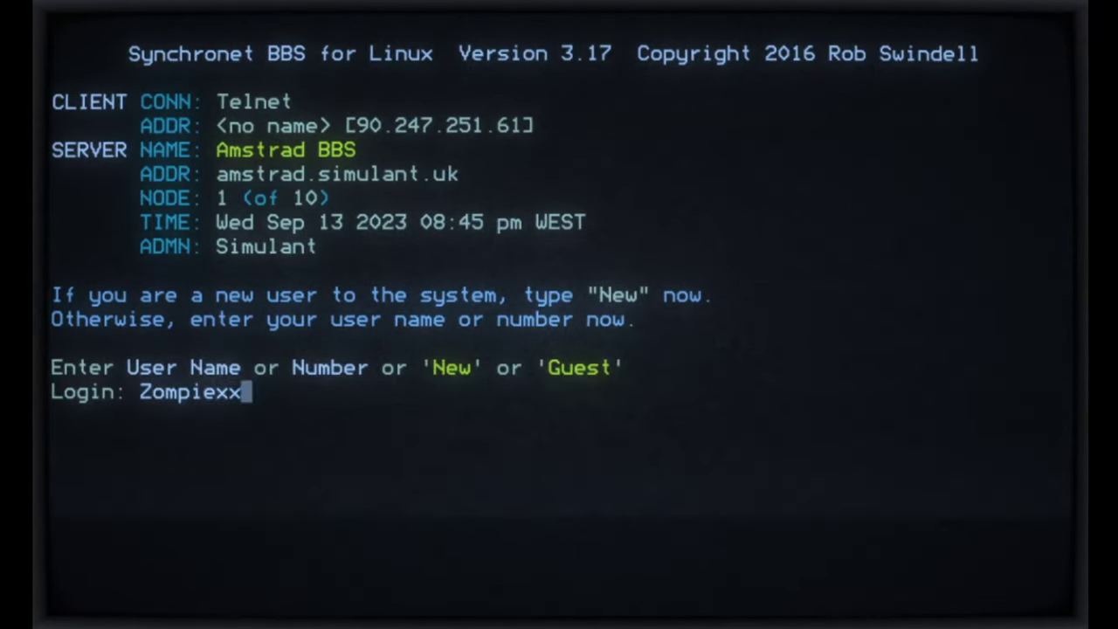
key("Return")
type("******")
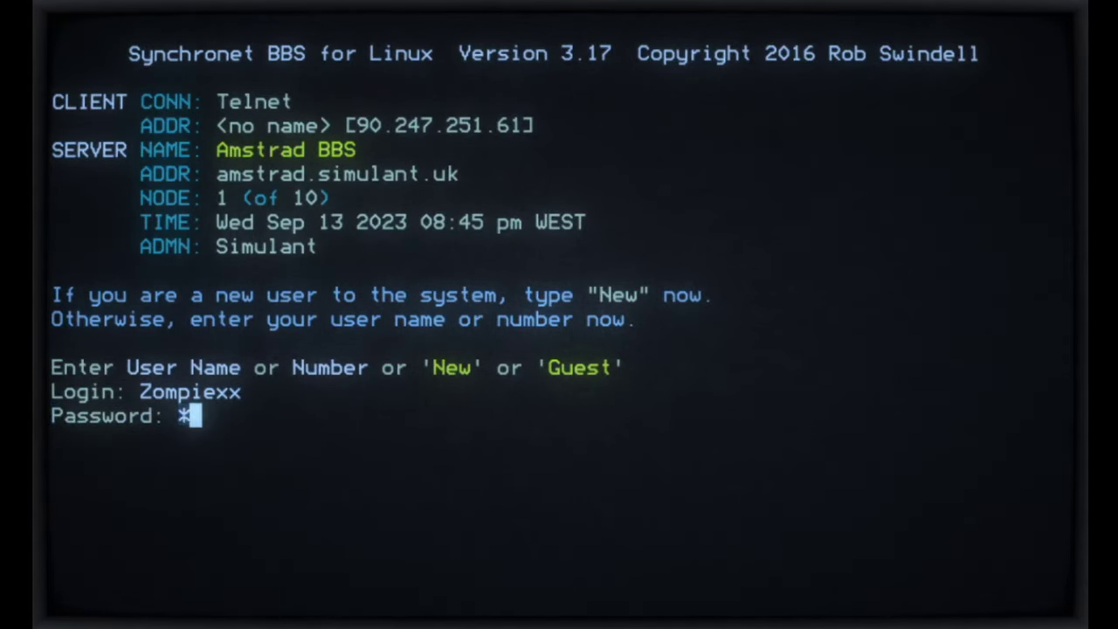
type("**")
key("Return")
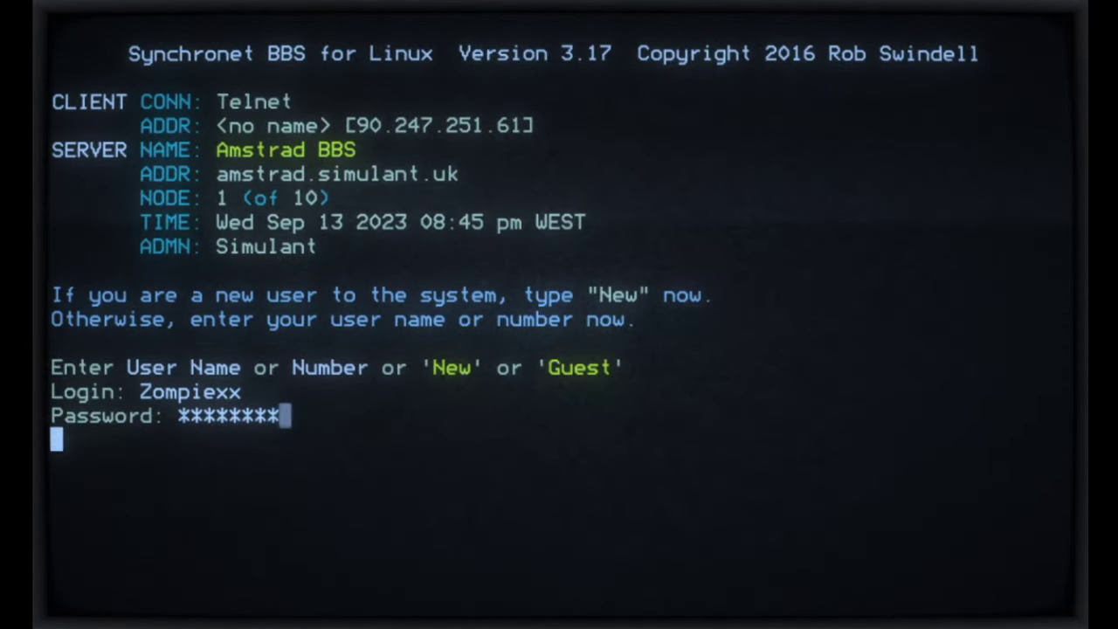
Step: Skip the welcome banner and bulletins, decline reading mail, and enter the Electronic Mail menu
key("Return")
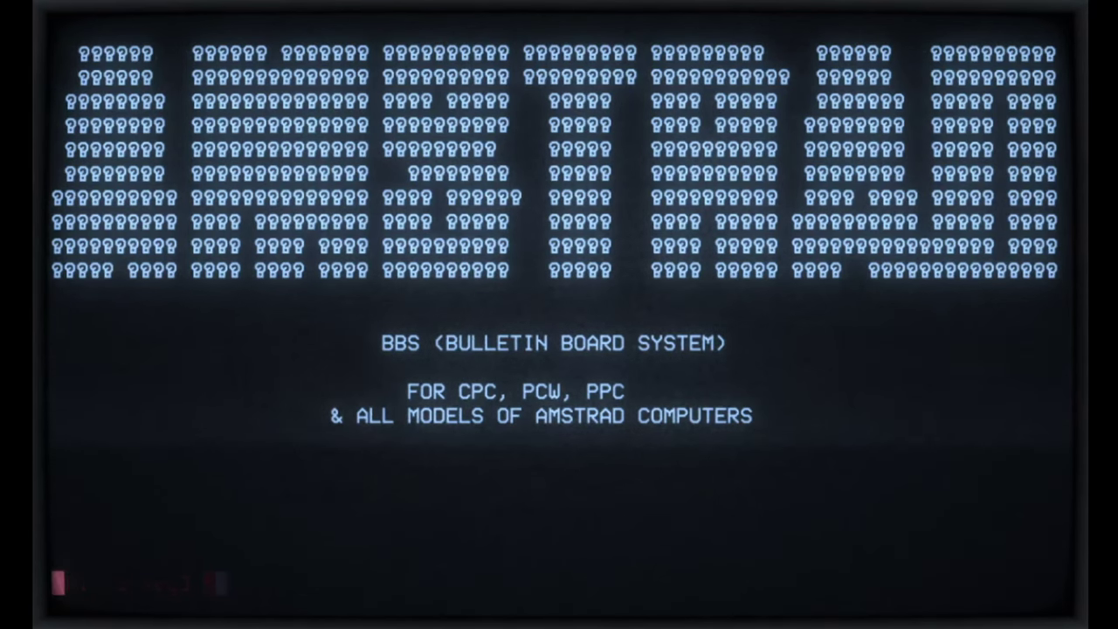
key("Return")
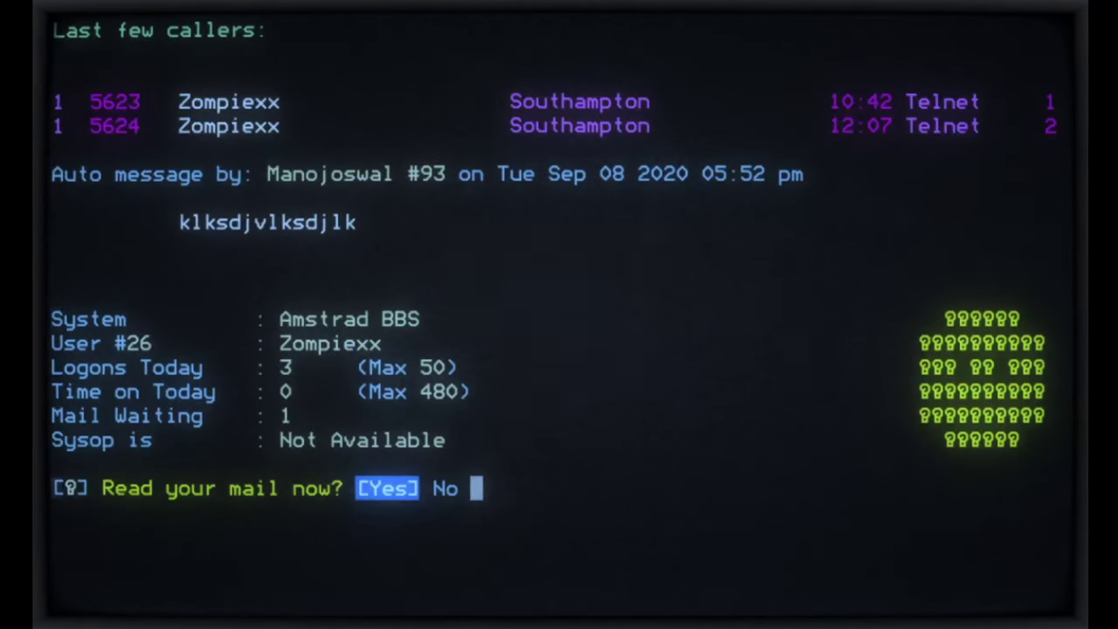
key("n")
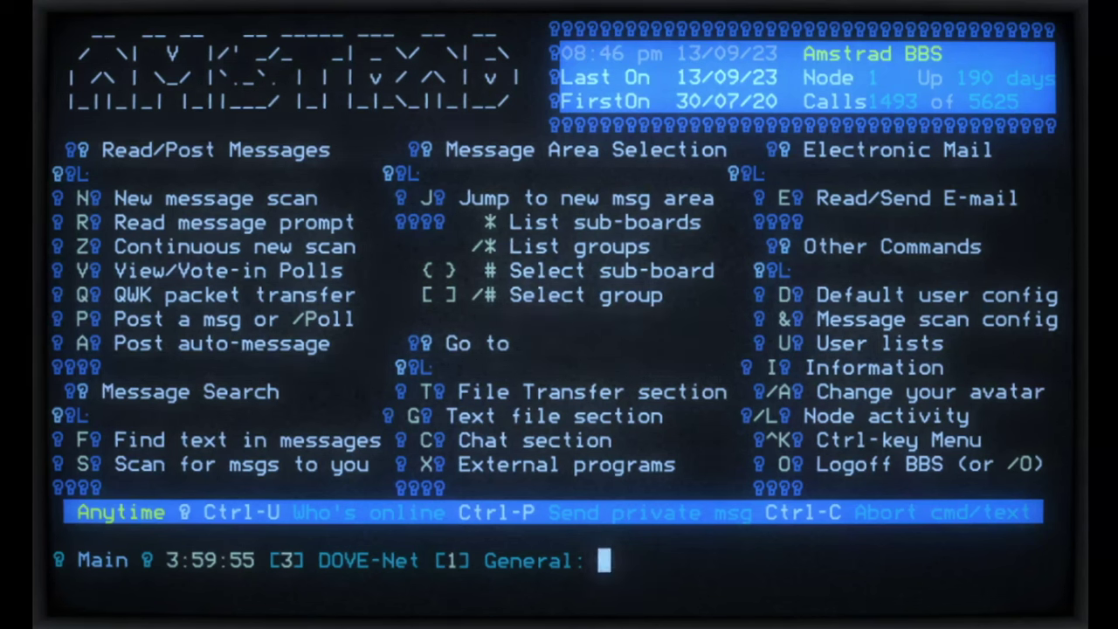
key("e")
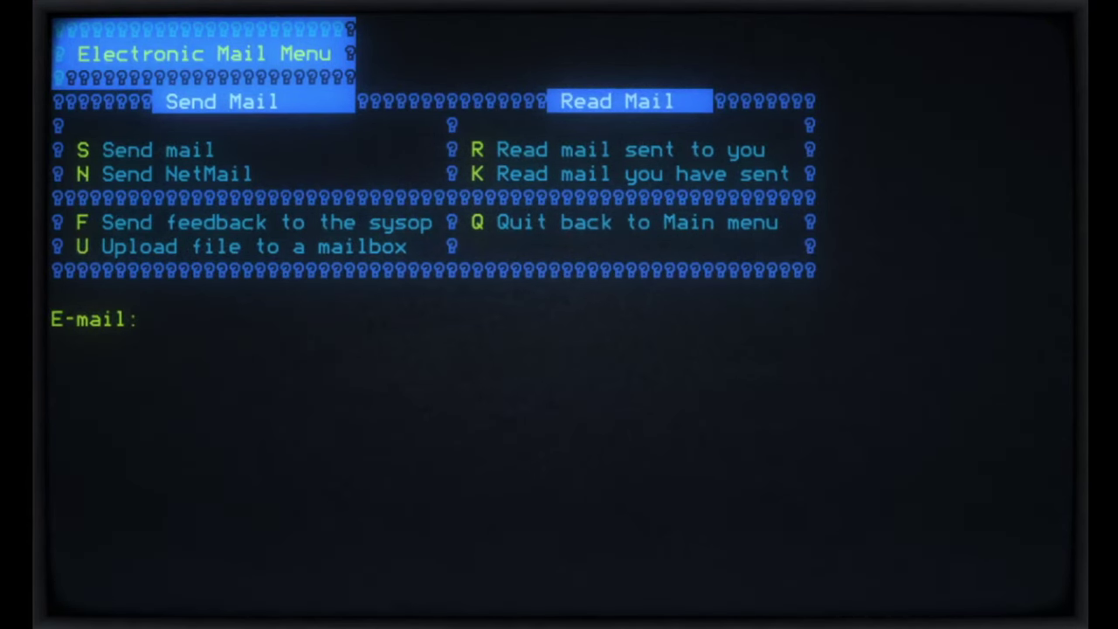
Step: Send a NetMail to the recipient's e-mail address, subject 'test from wargames terminal', body 'test test test'
key("n")
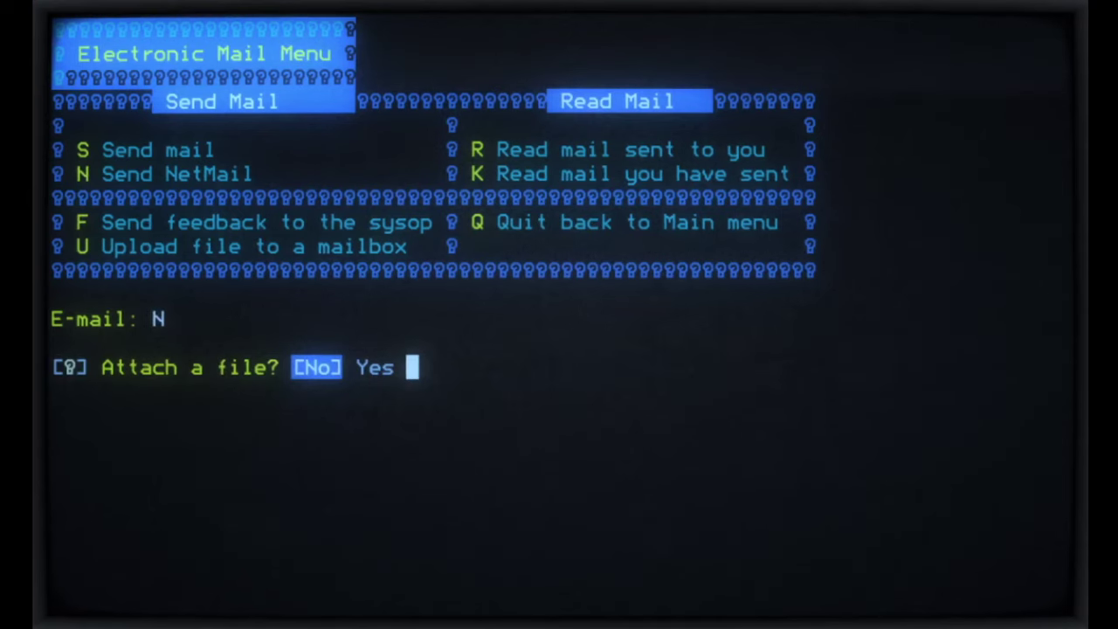
key("Return")
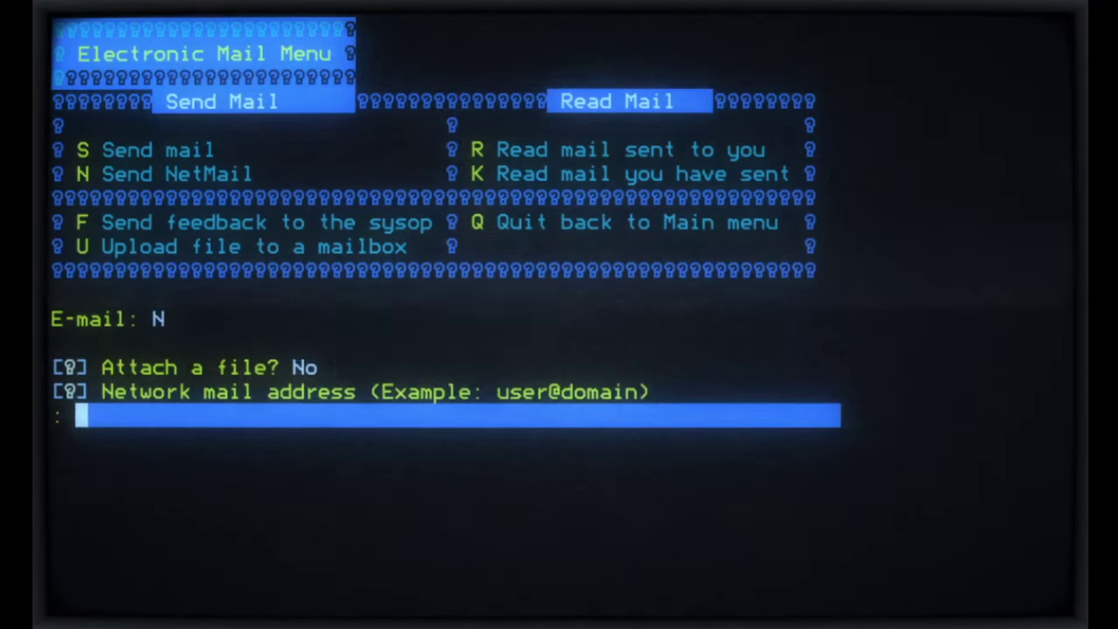
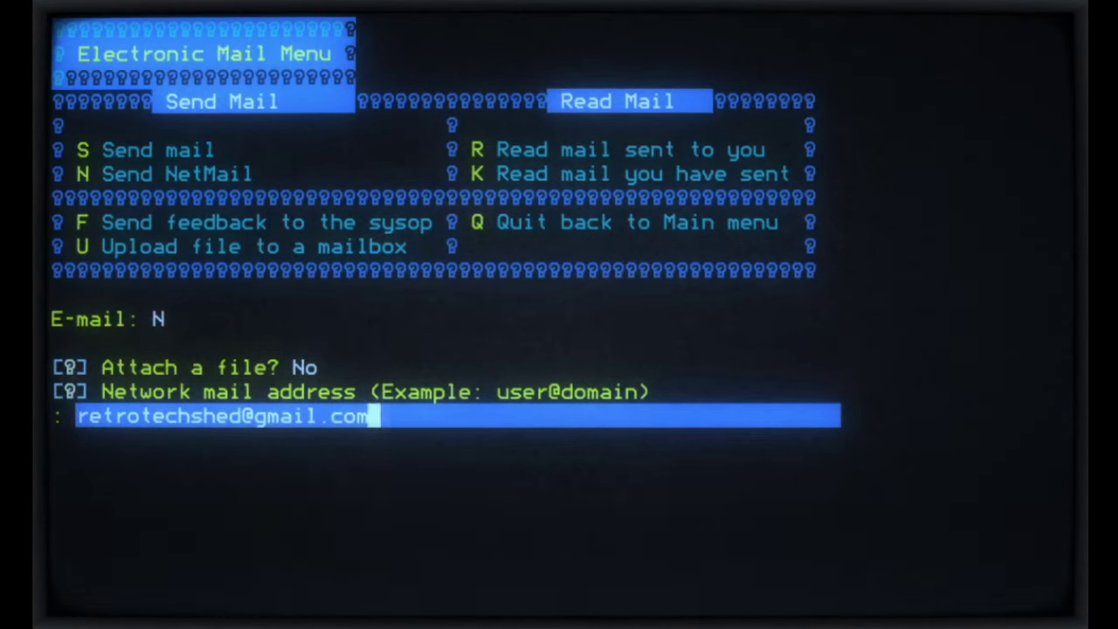
key("Return")
type("t")
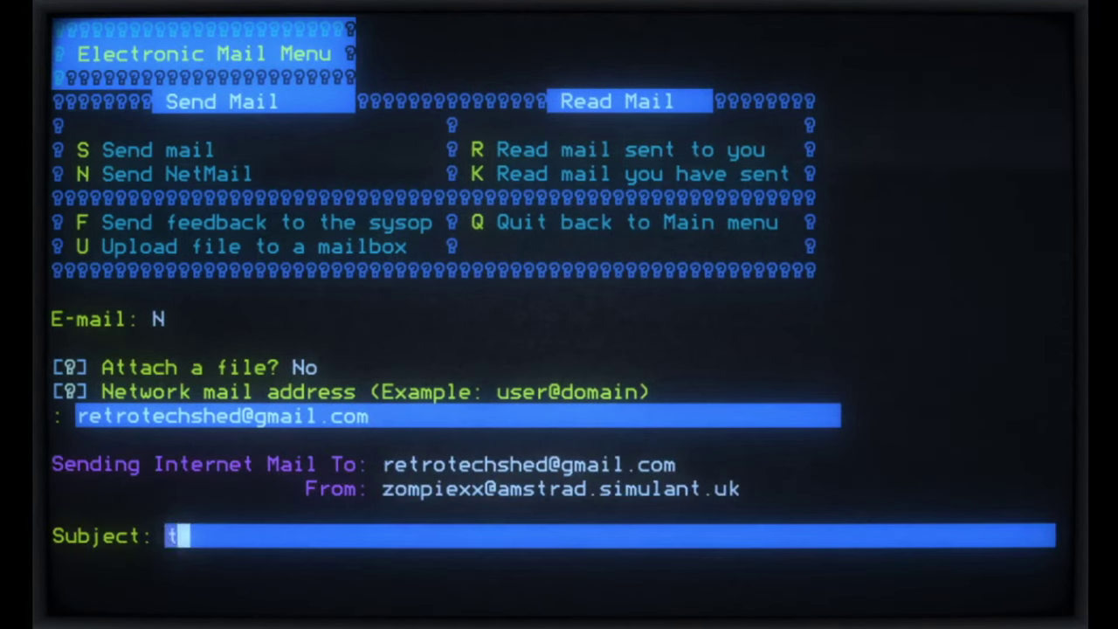
type("est from")
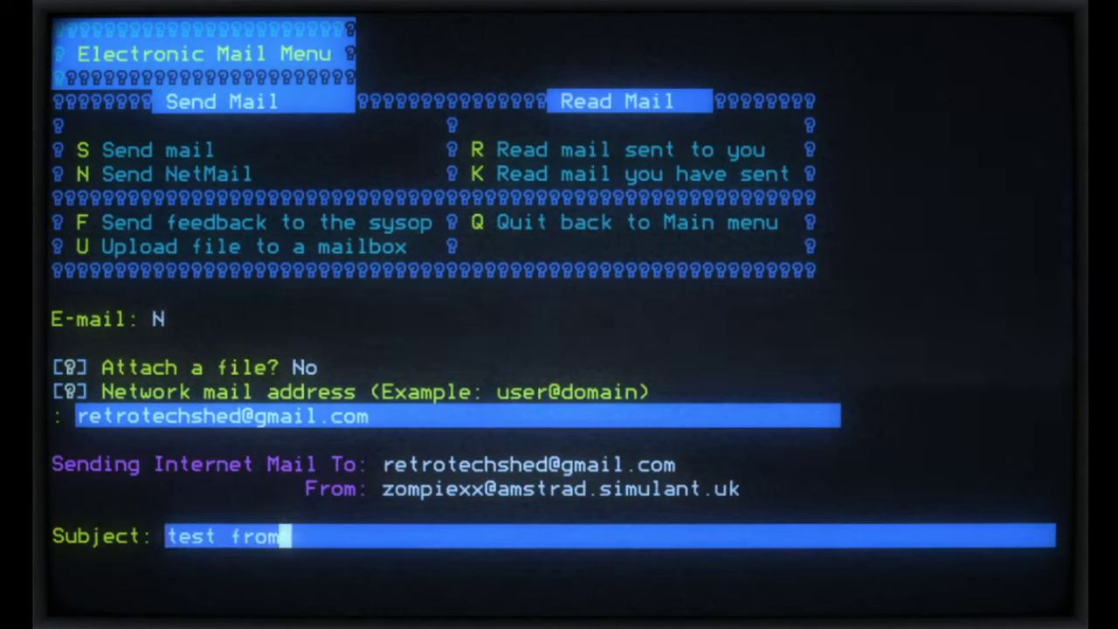
type(" wargames")
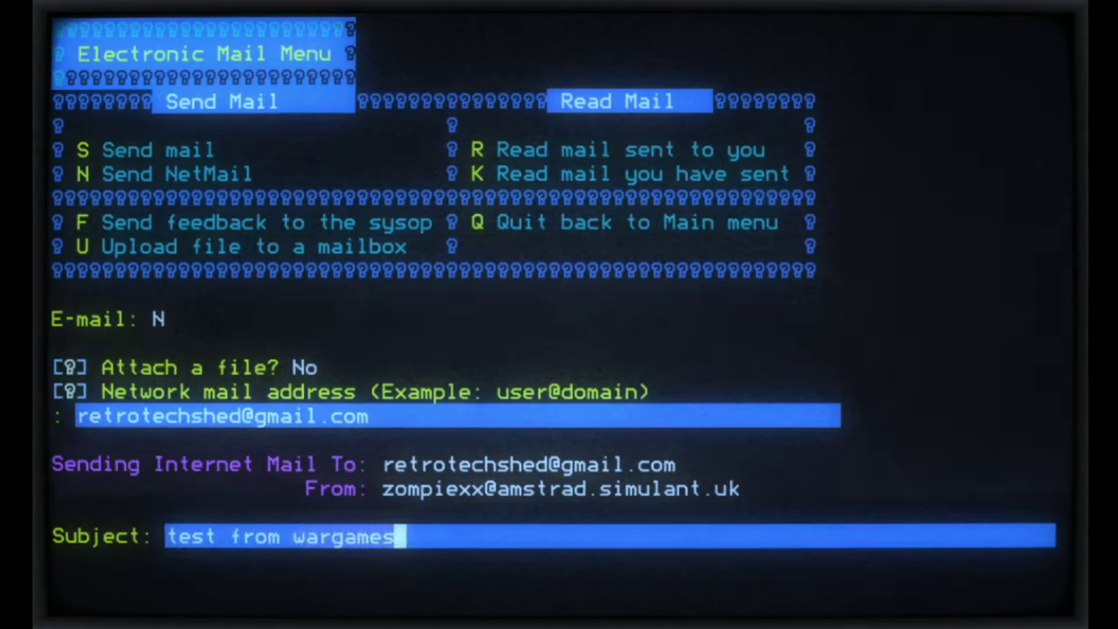
type(" terminal")
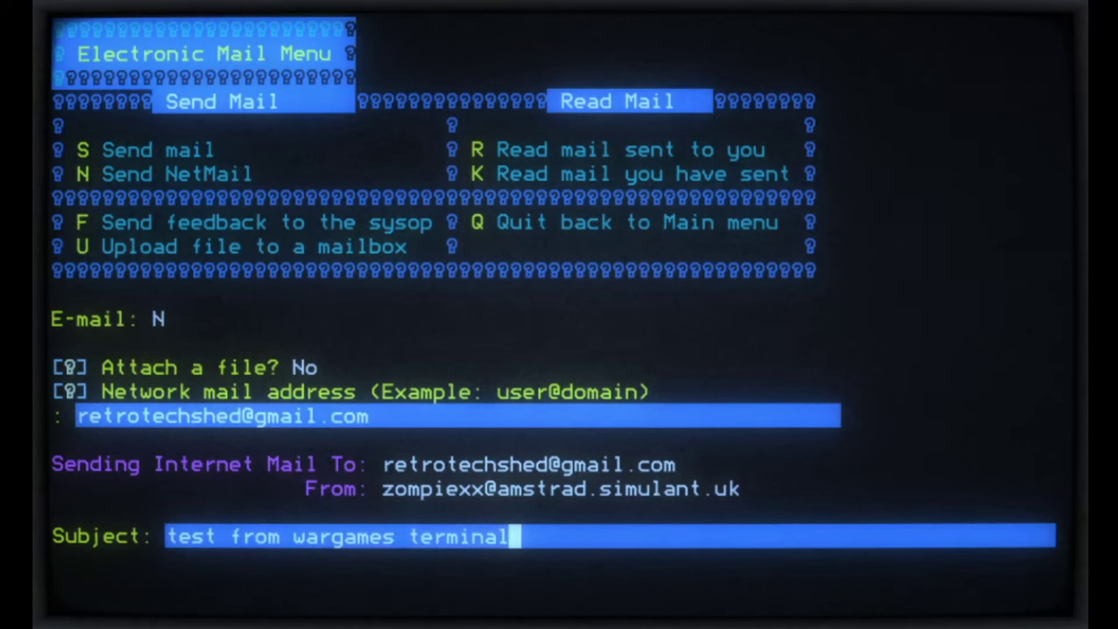
key("Return")
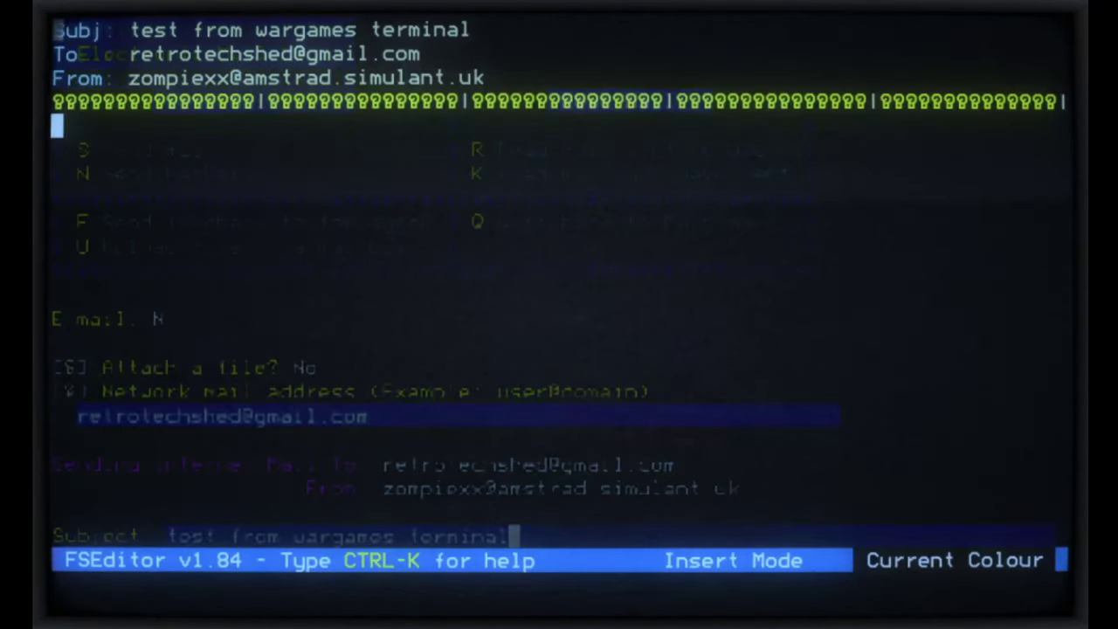
type("test")
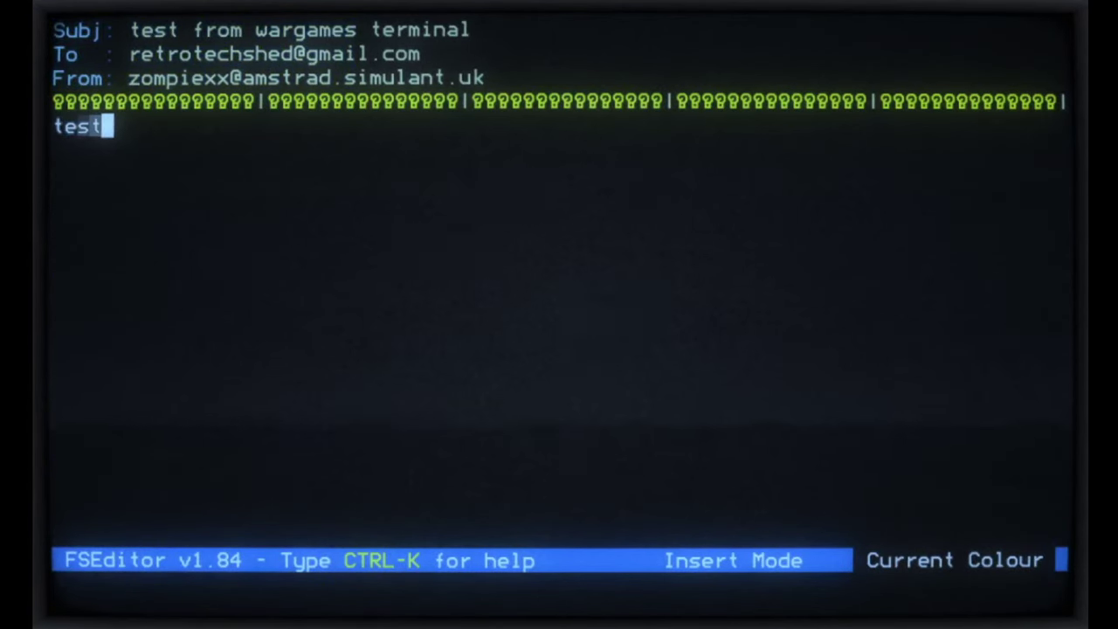
type(" test test")
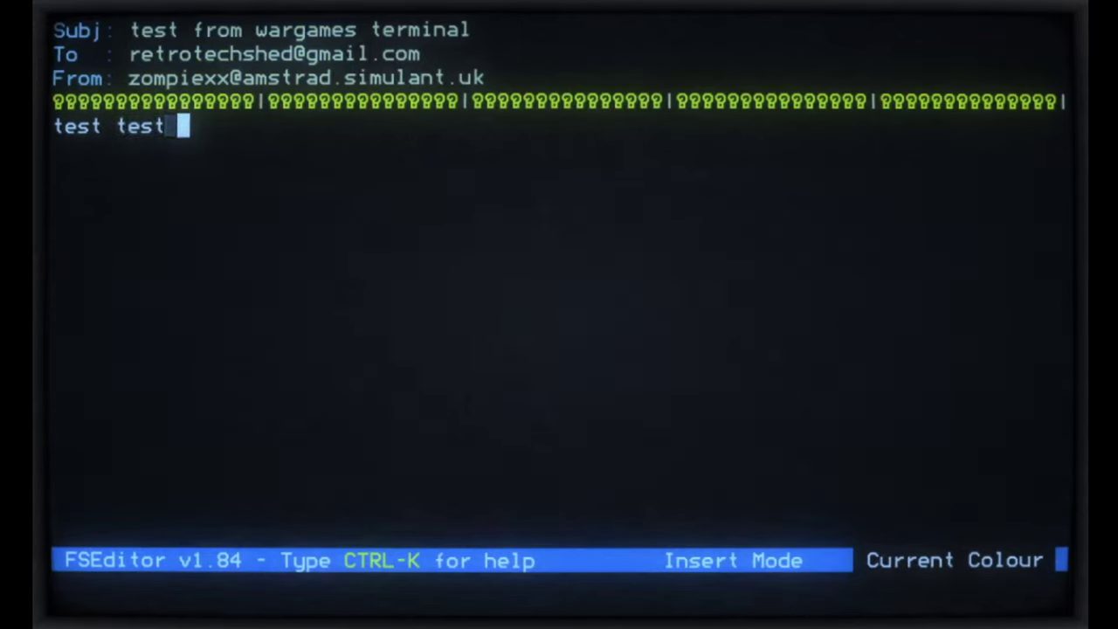
key("Return")
key("Return")
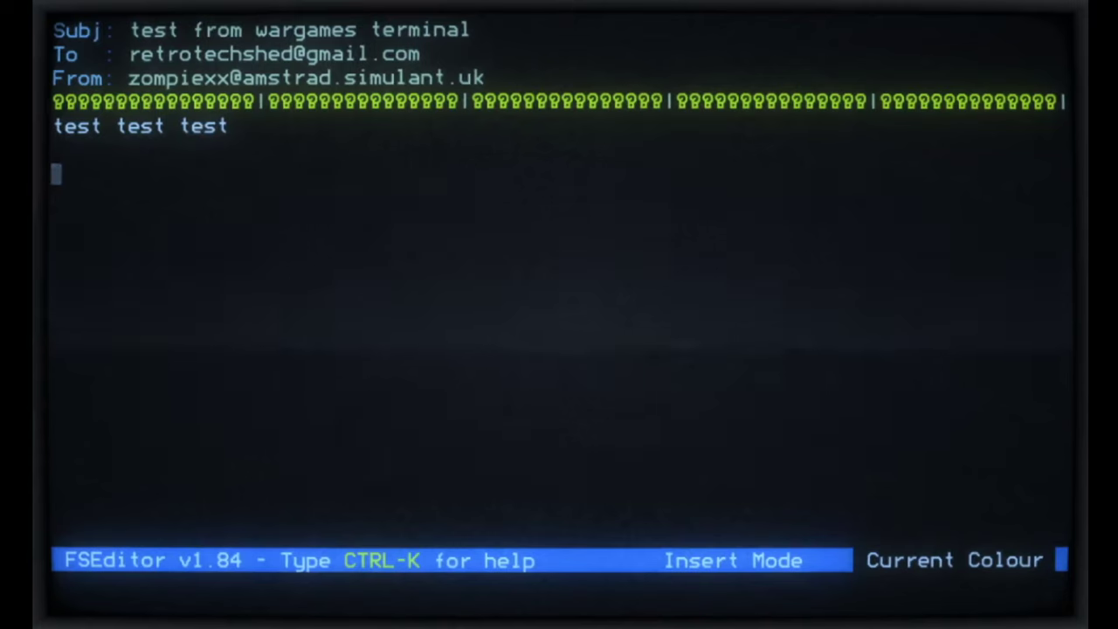
key("ctrl+z")
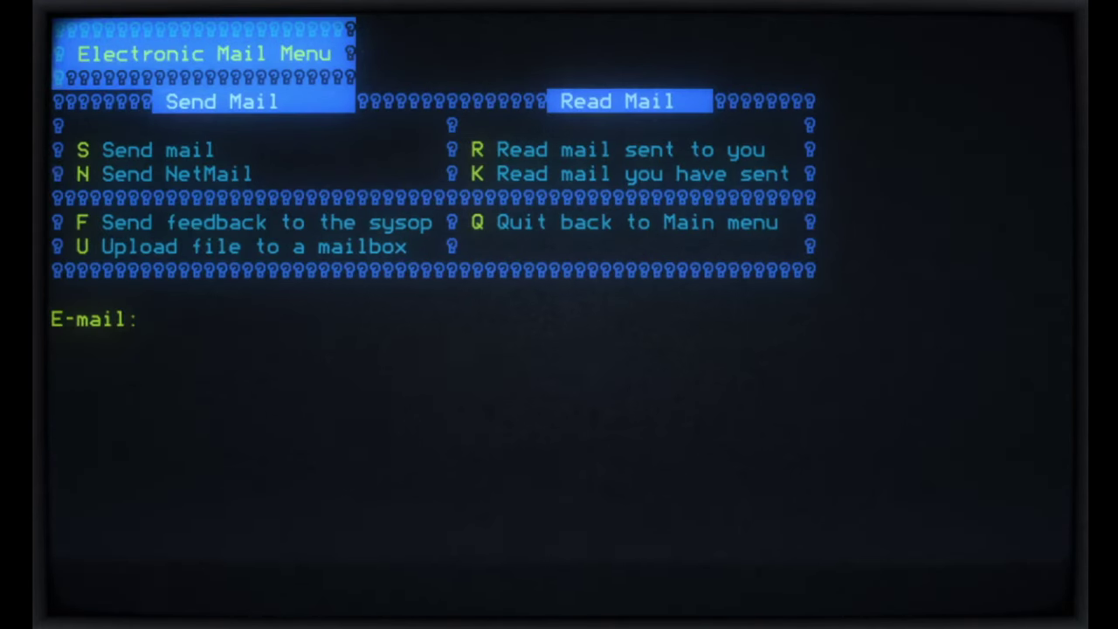
Step: Log off the Amstrad BBS and start a new carrier-tone scan from the dialer menu
key("q")
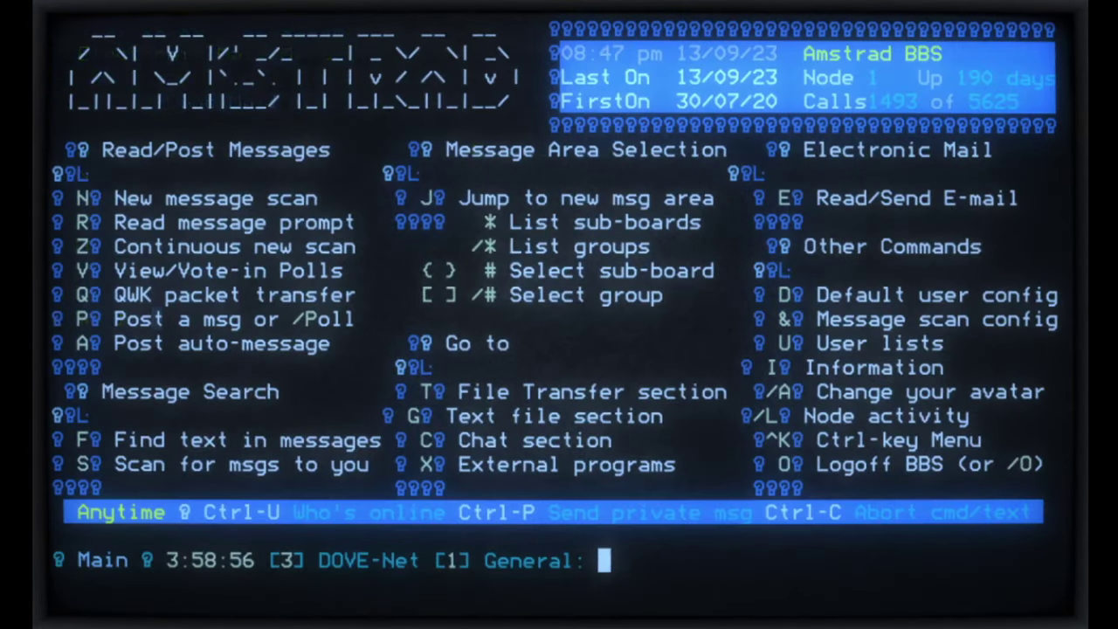
key("o")
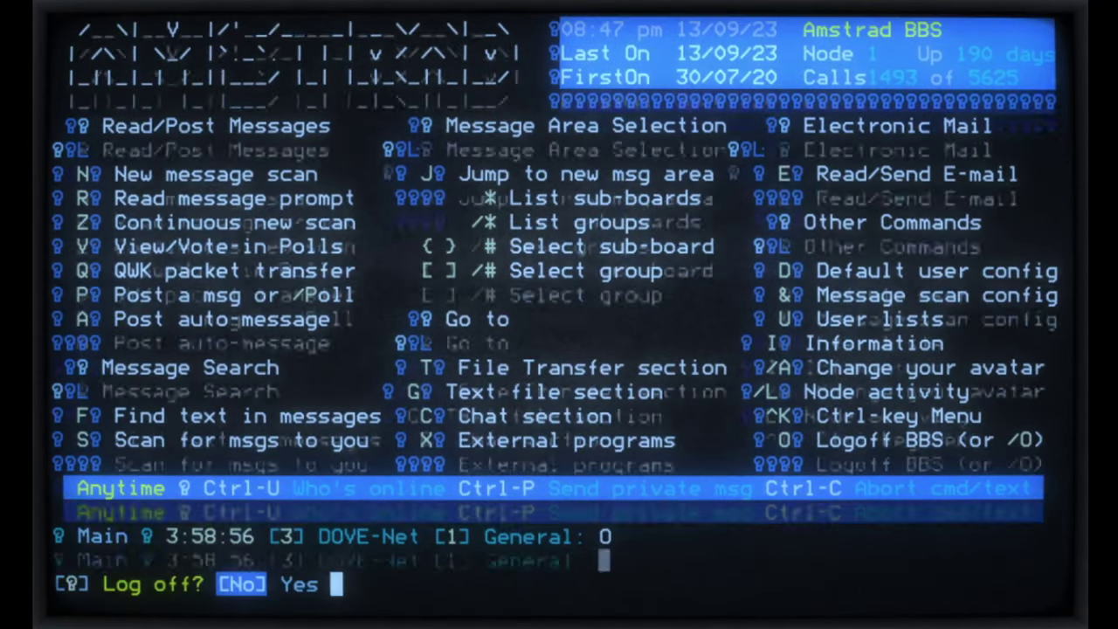
key("y")
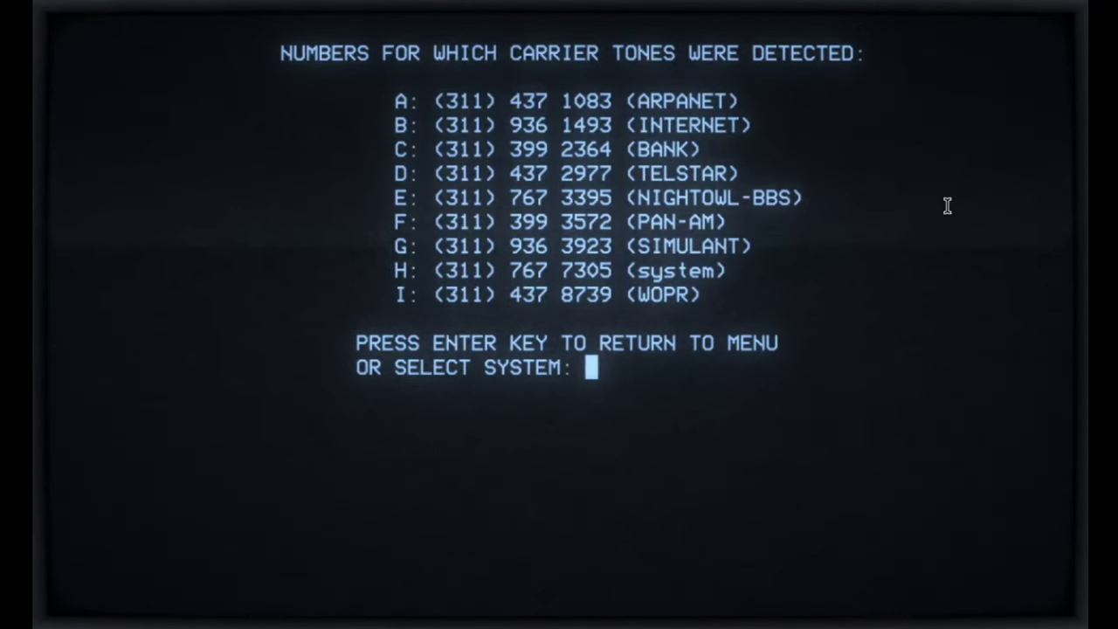
key("Return")
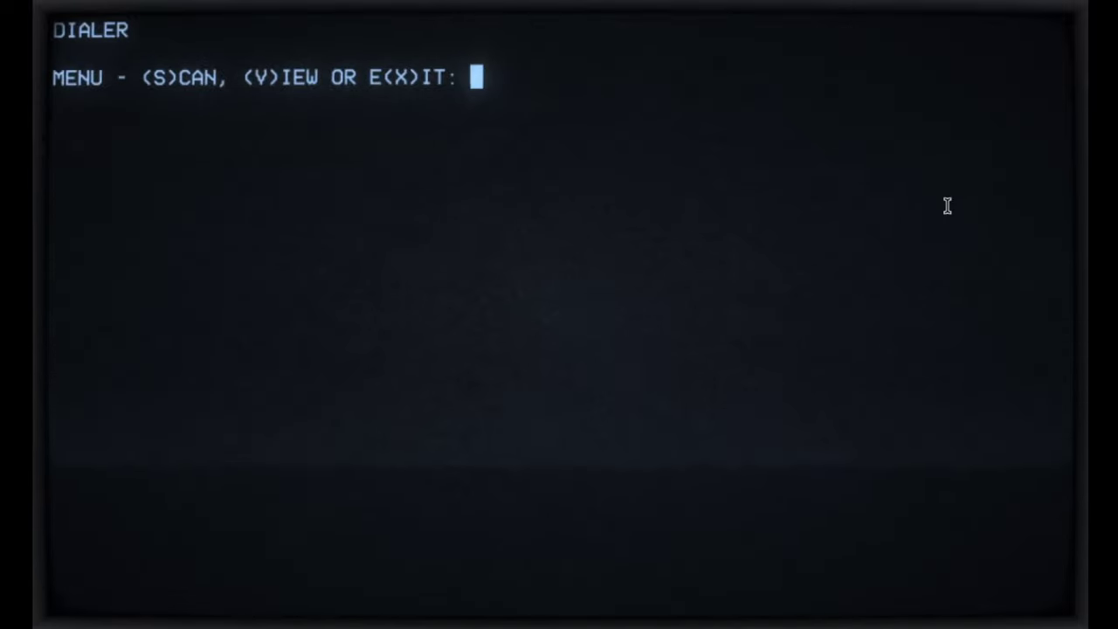
type("s")
key("Return")
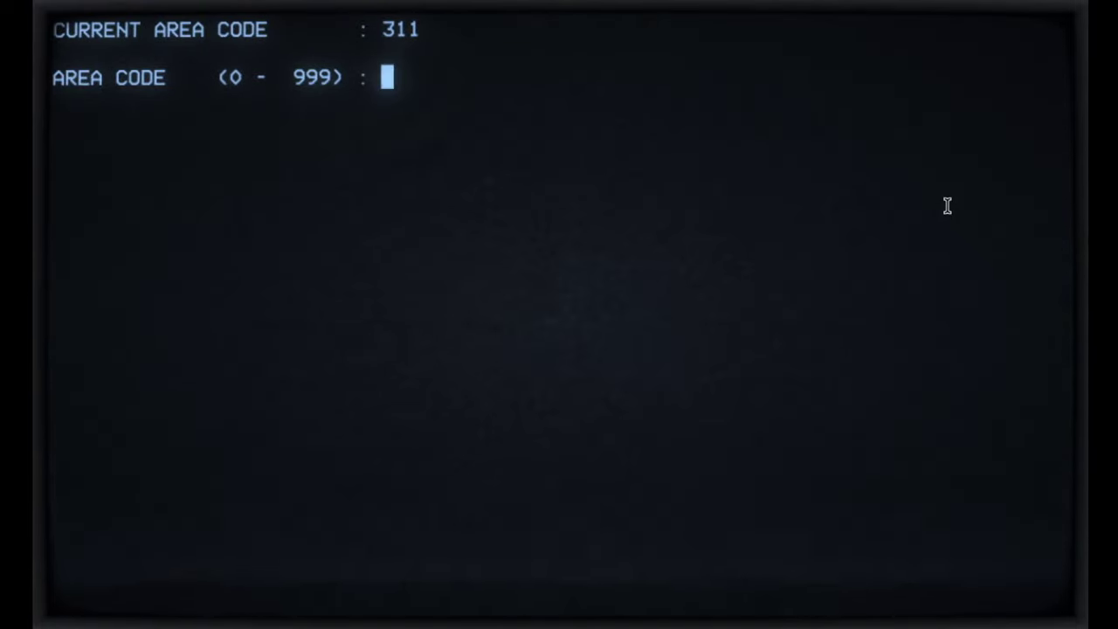
Step: Scan area code 555, not saved as default, over numbers 100 to 105
type("555")
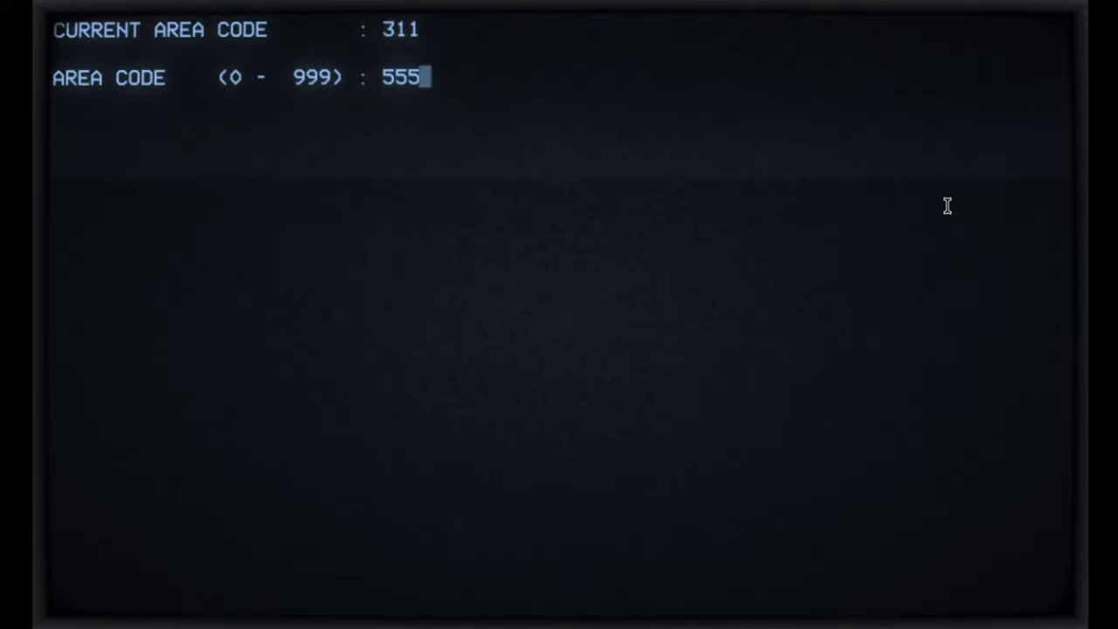
key("Return")
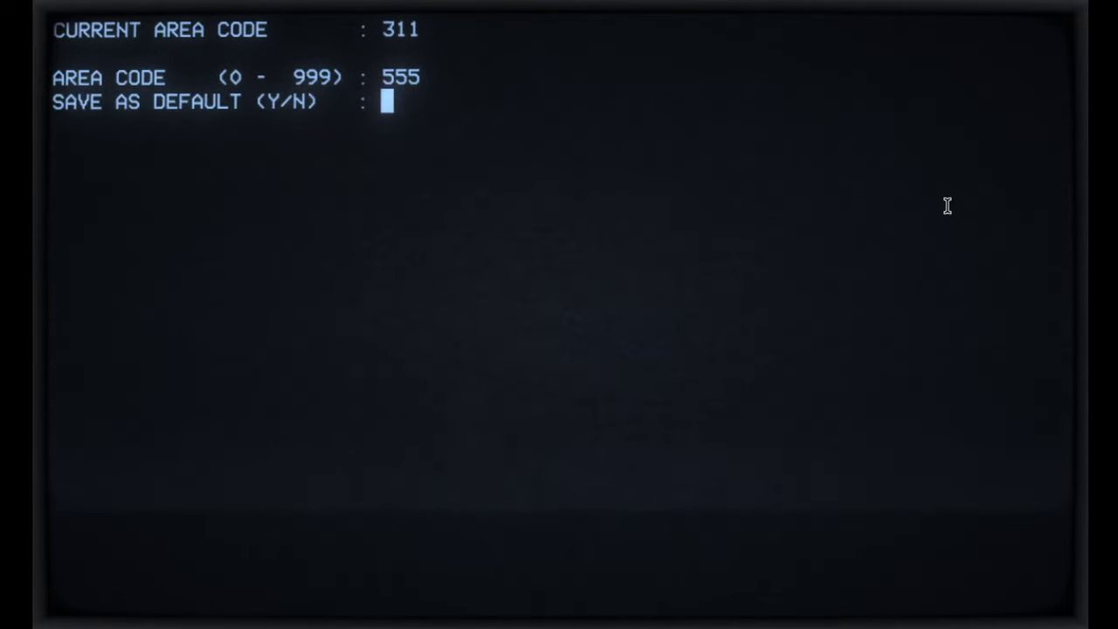
type("n")
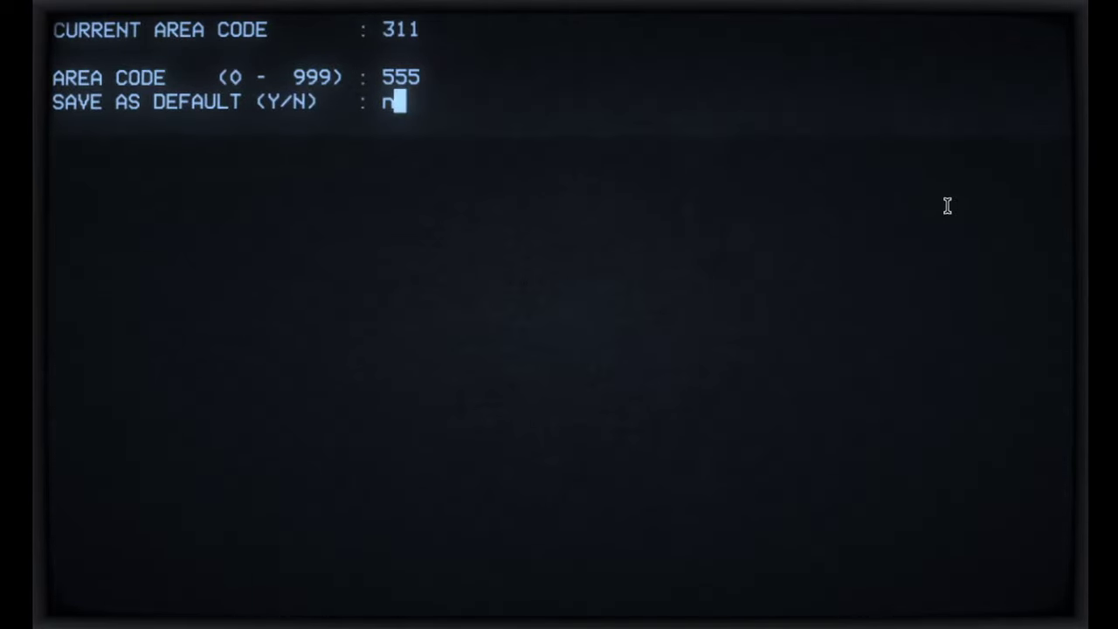
key("Return")
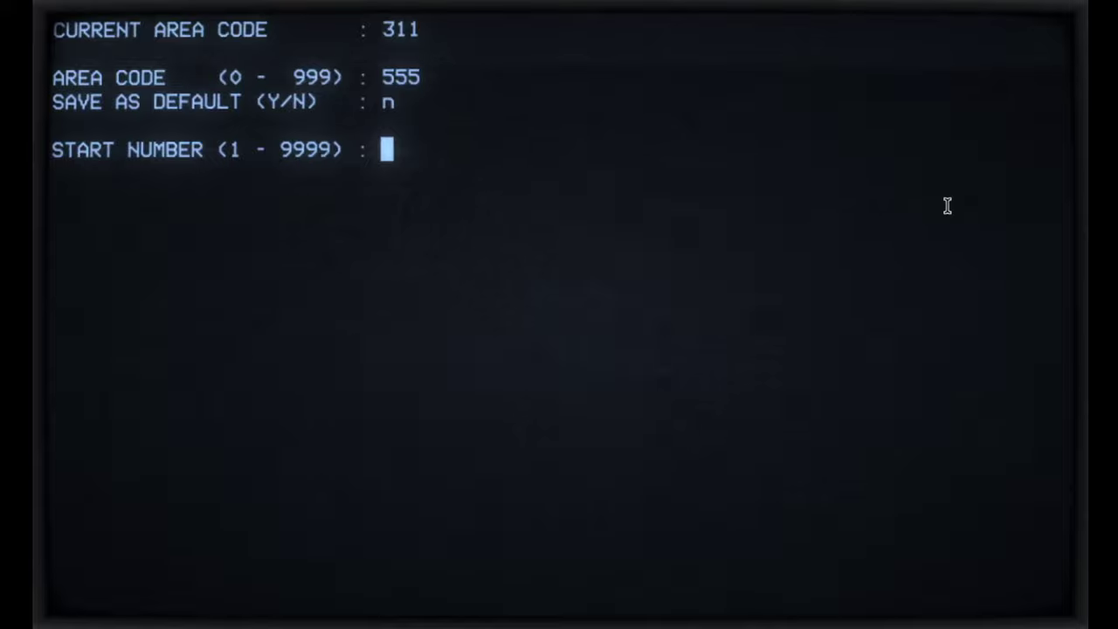
type("100")
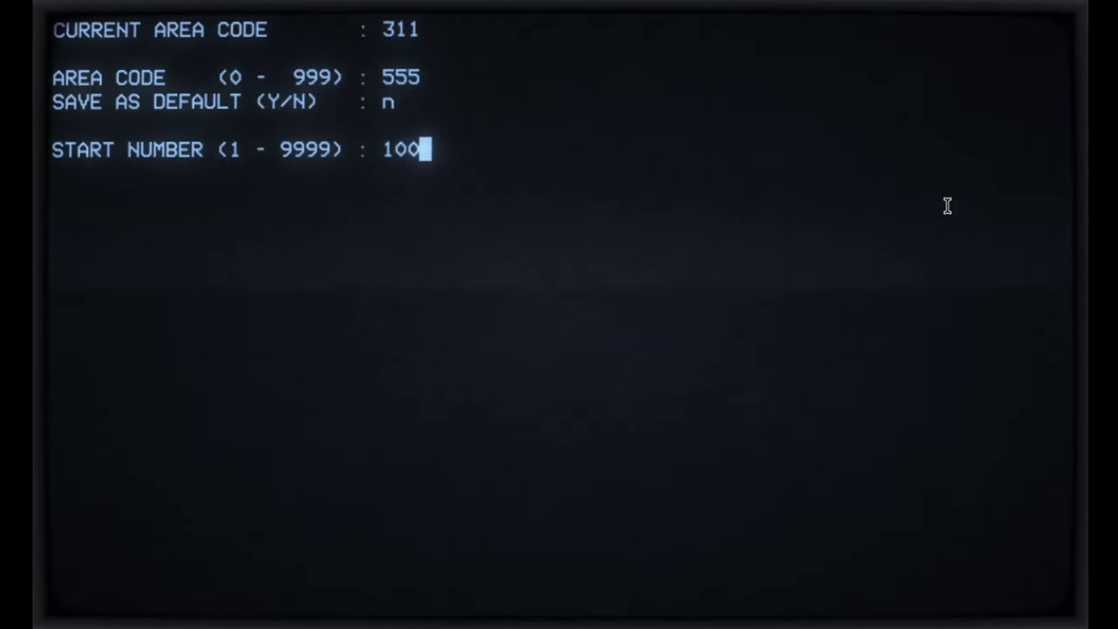
key("Return")
type("105")
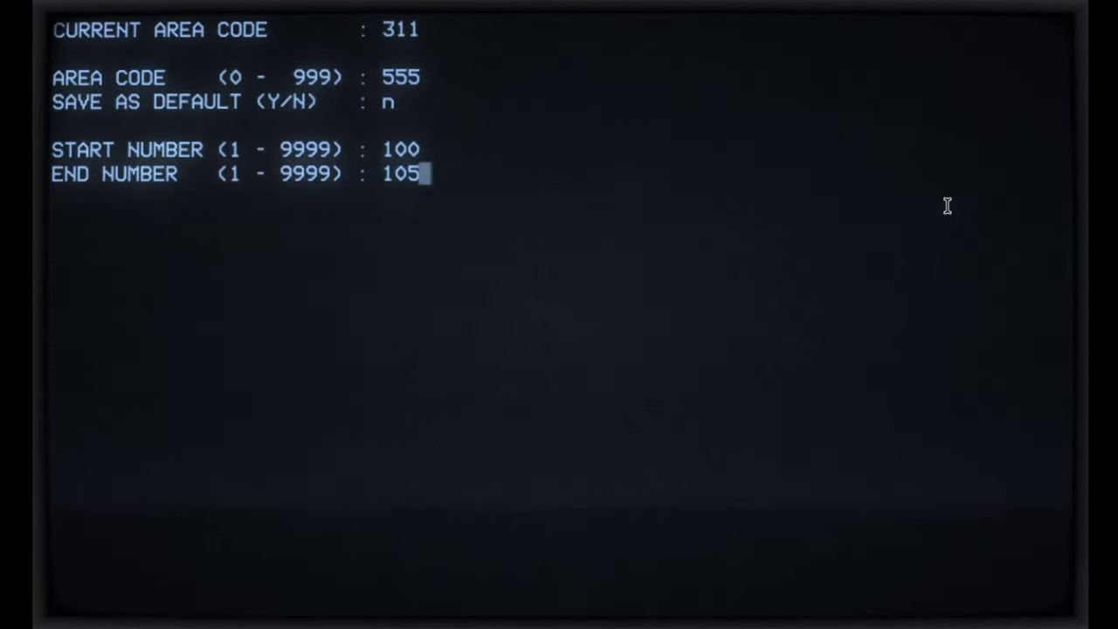
key("Return")
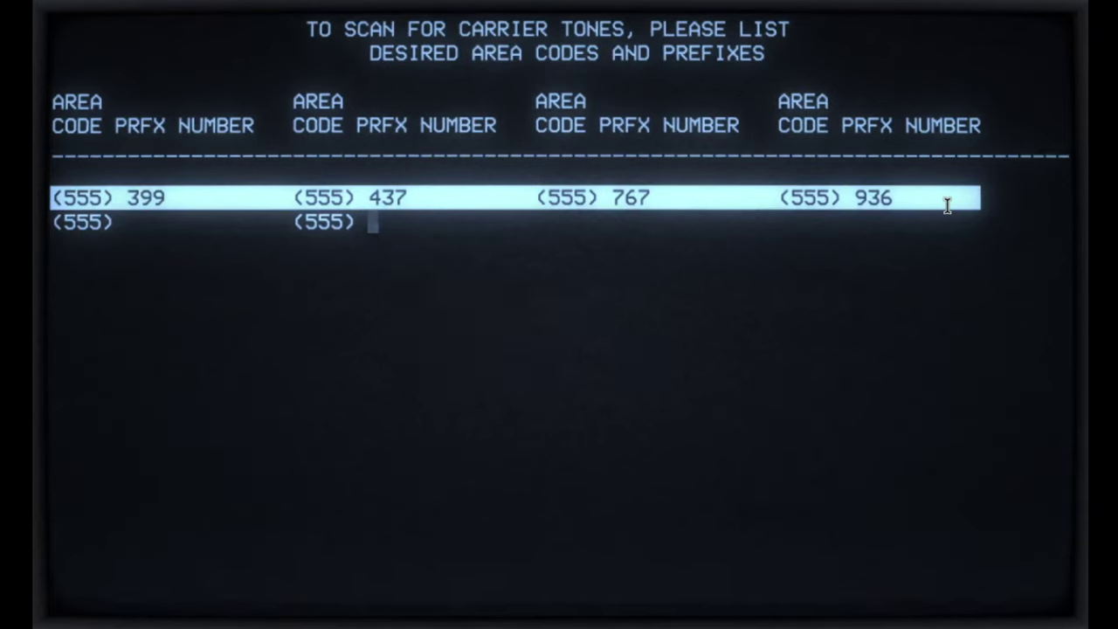
key("Return")
key("Return")
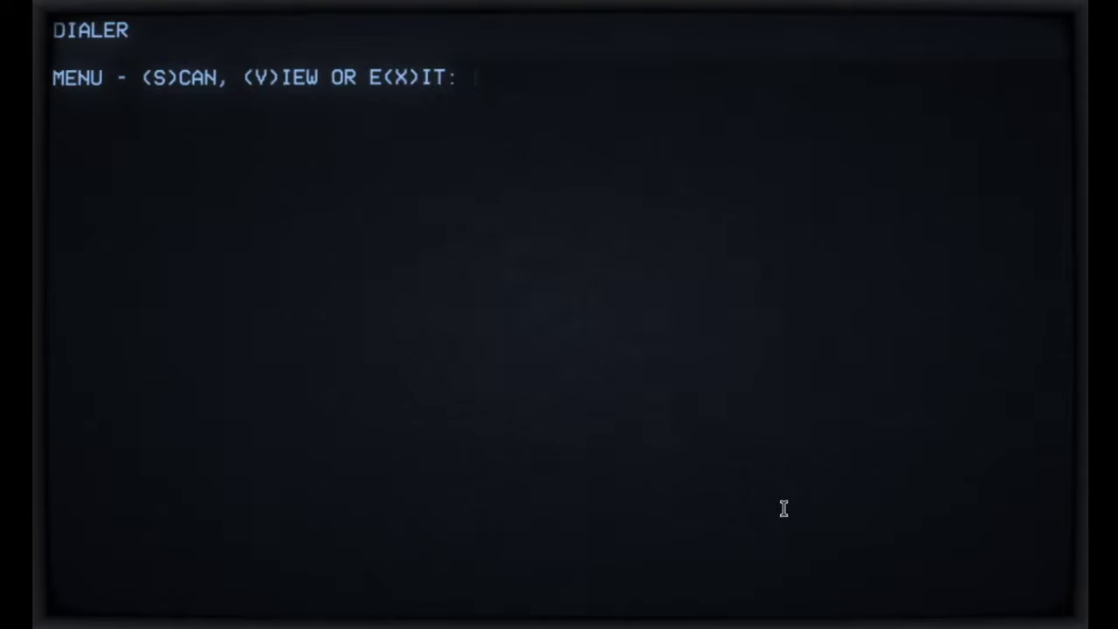
Step: Show the detected carrier-tone list of nine systems, ARPANET through WOPR
type("v")
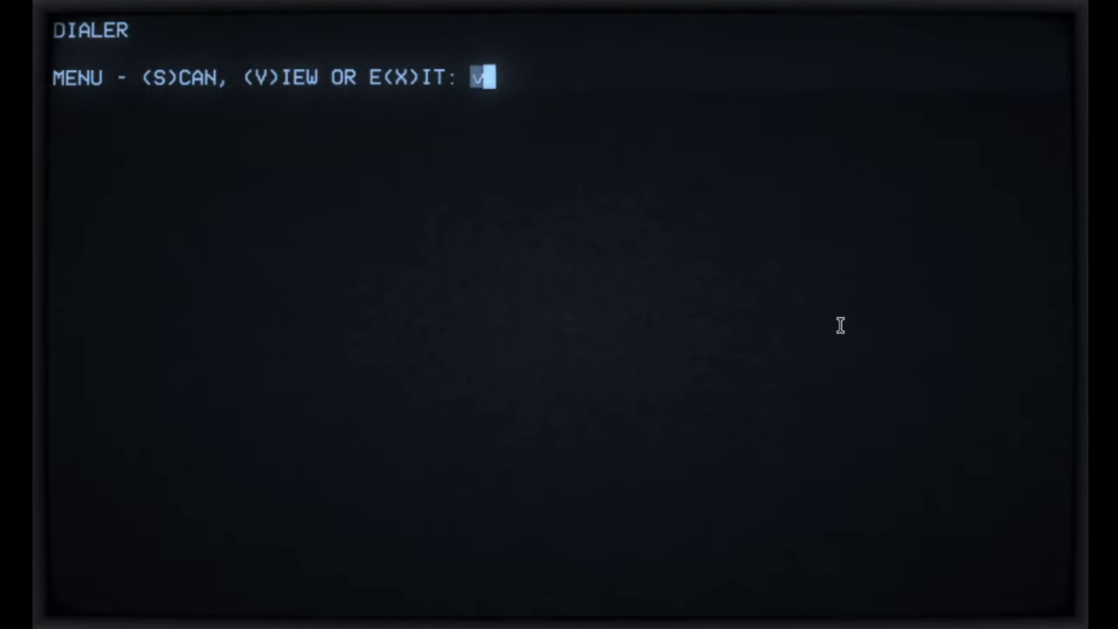
key("Return")
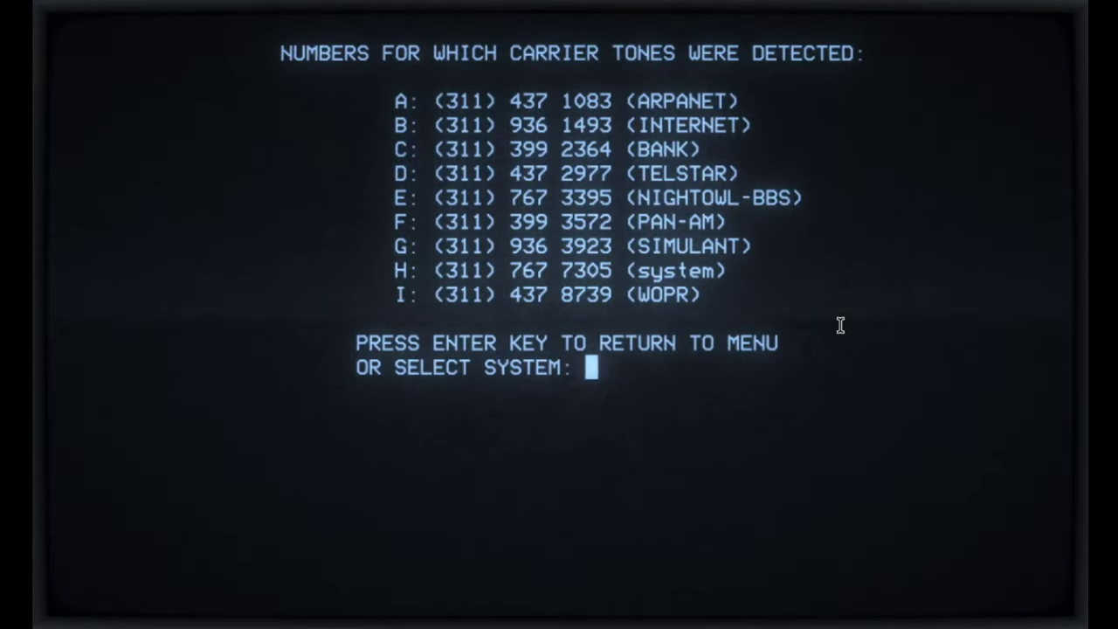
type("h")
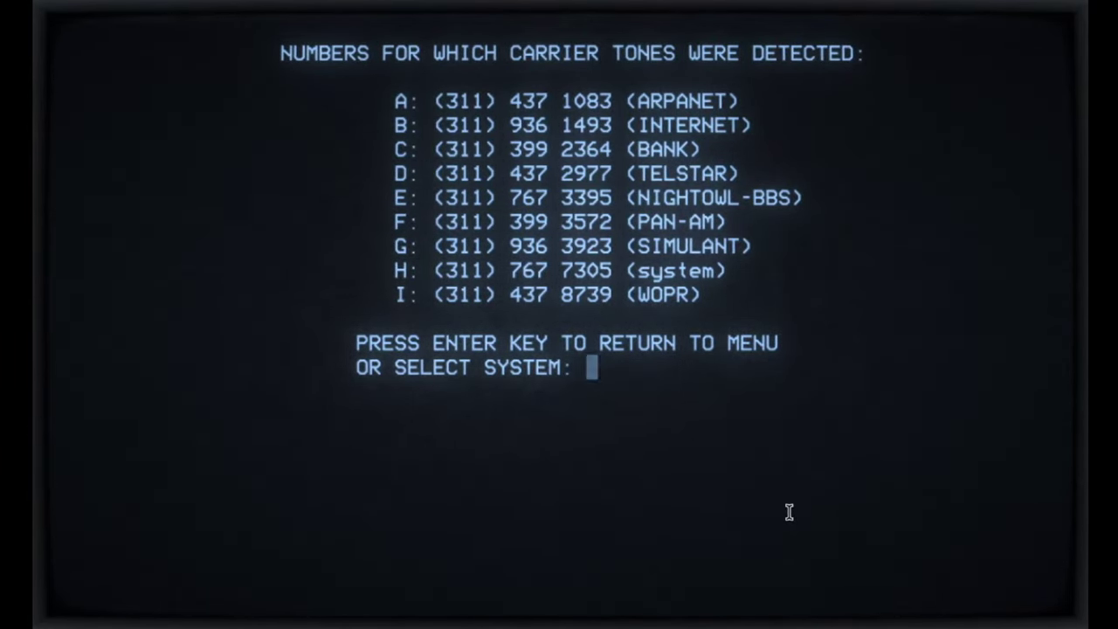
Step: Dial the WOPR system, option I, from the SELECT SYSTEM list
type("i")
key("Return")
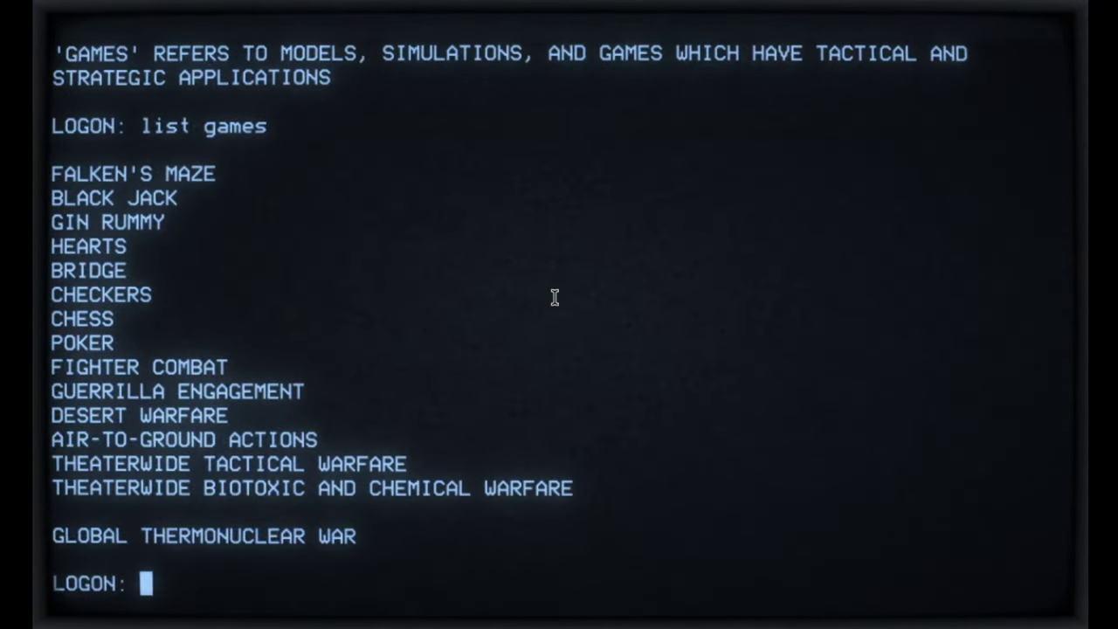
Step: Log into WOPR with the secret backdoor logon, then run the help and author commands
type("joshua")
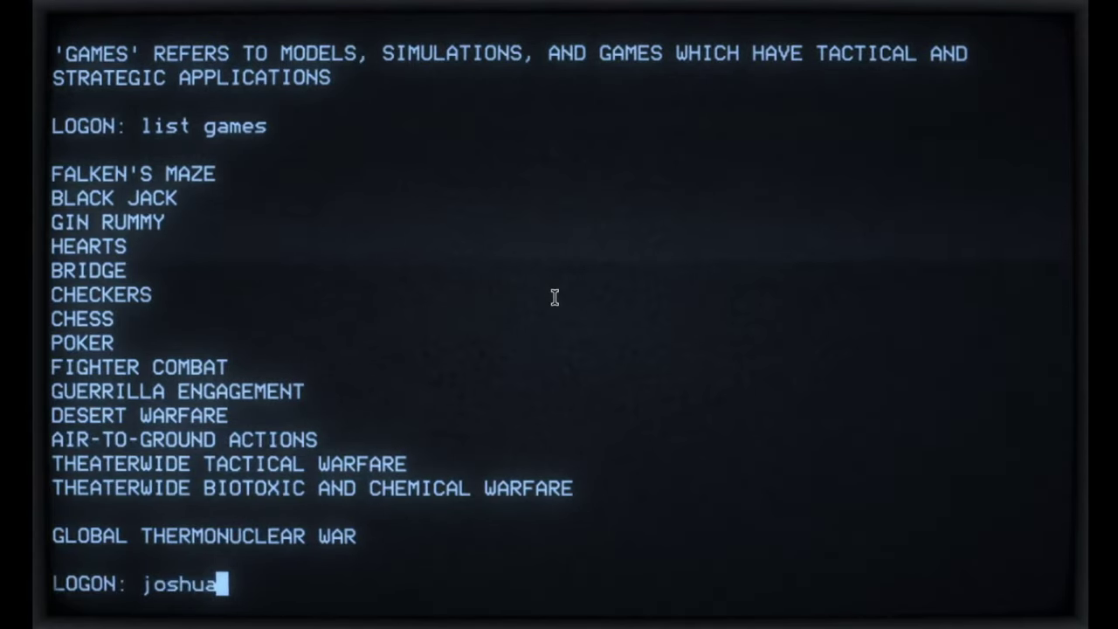
key("Return")
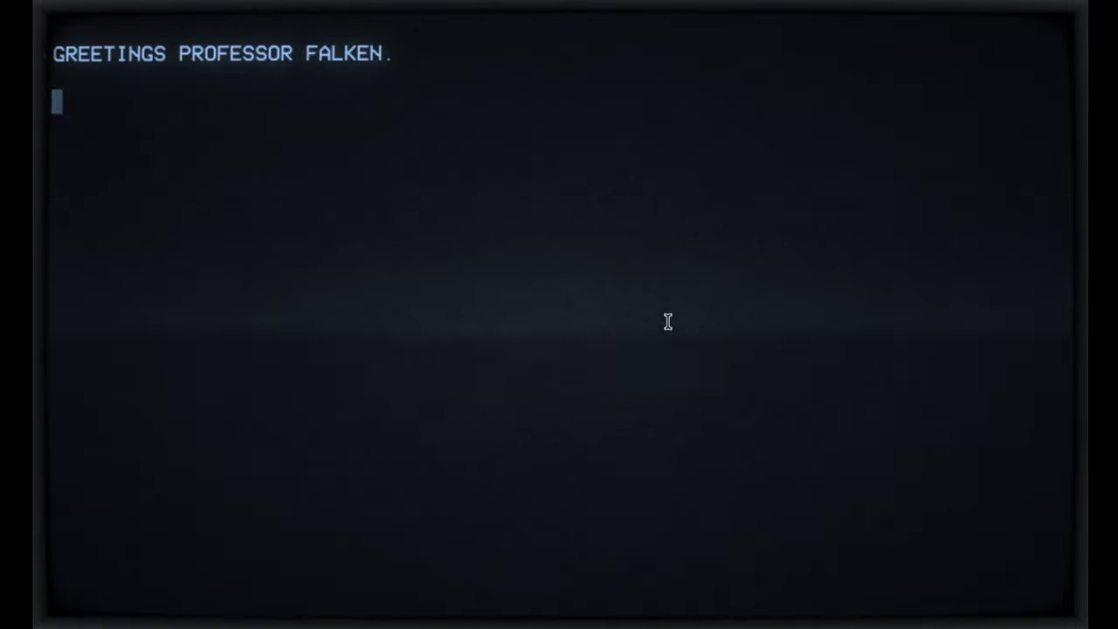
type("he")
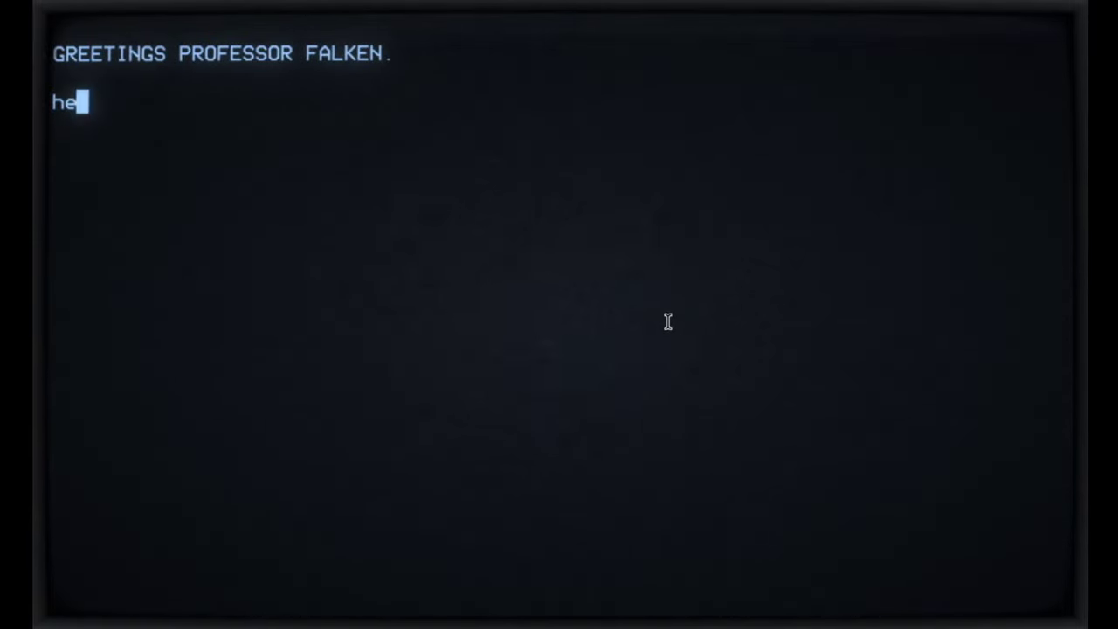
type("lp")
key("Return")
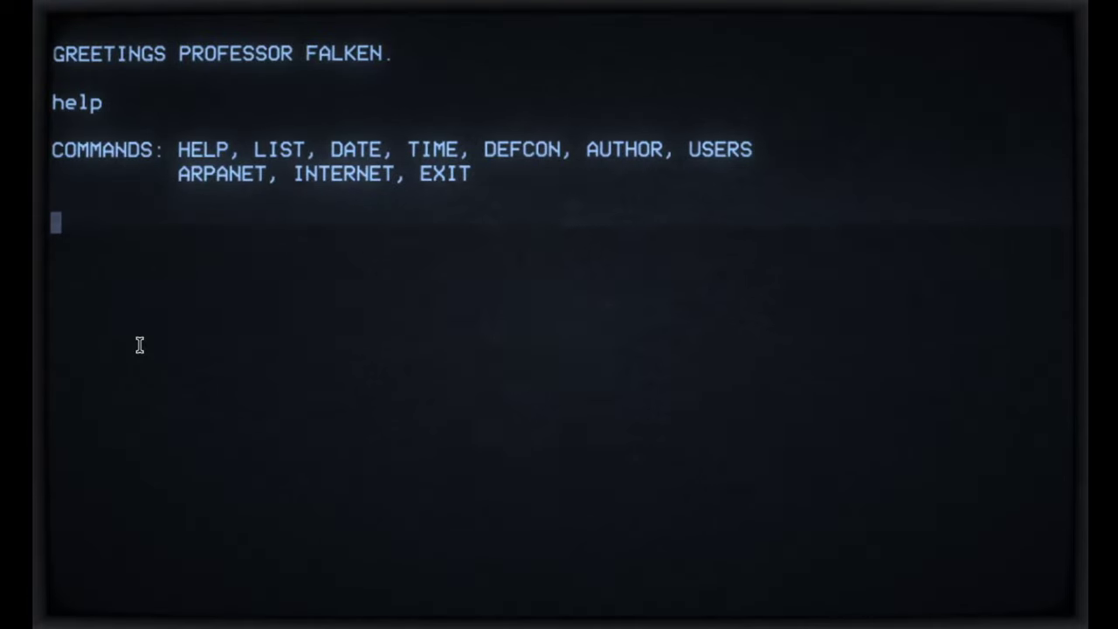
type("author")
key("Return")
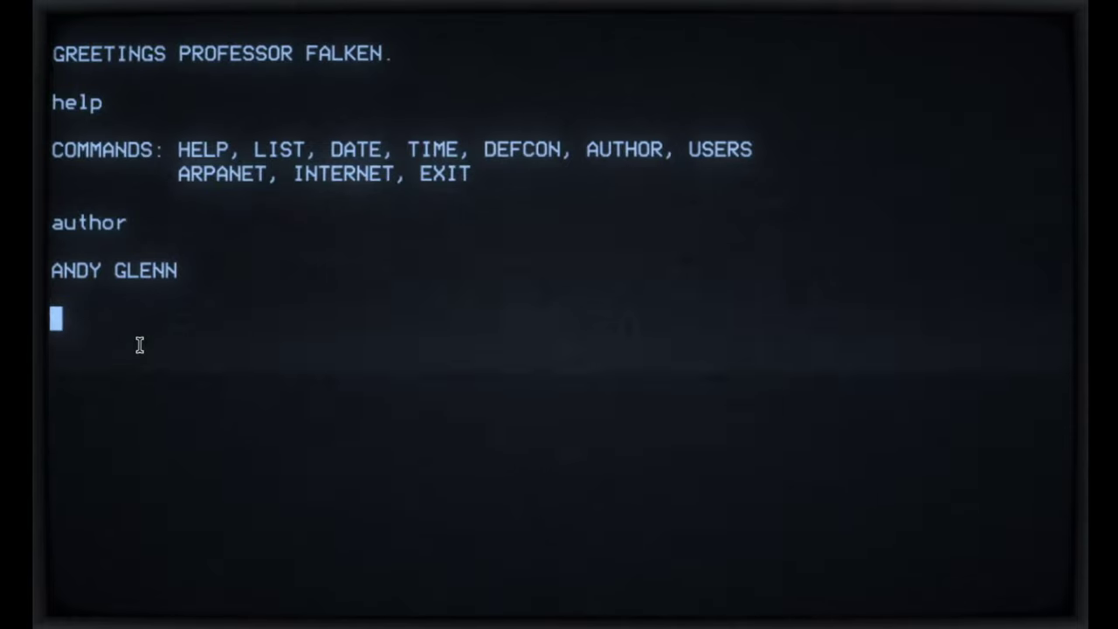
Step: List WOPR's four user accounts and access levels via users, option 4
type("users")
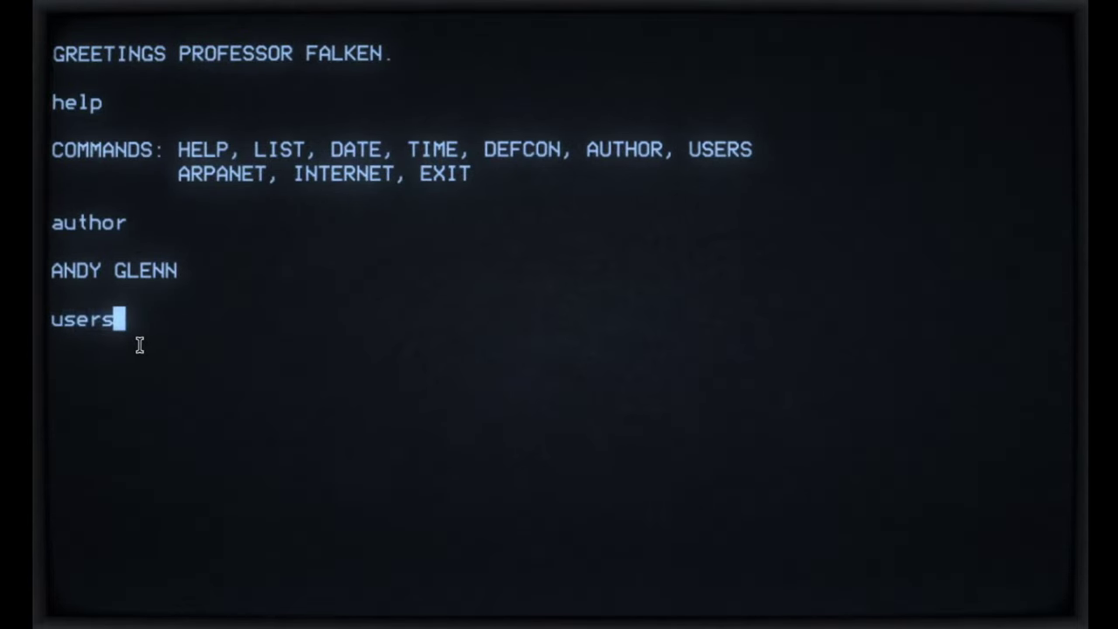
key("Return")
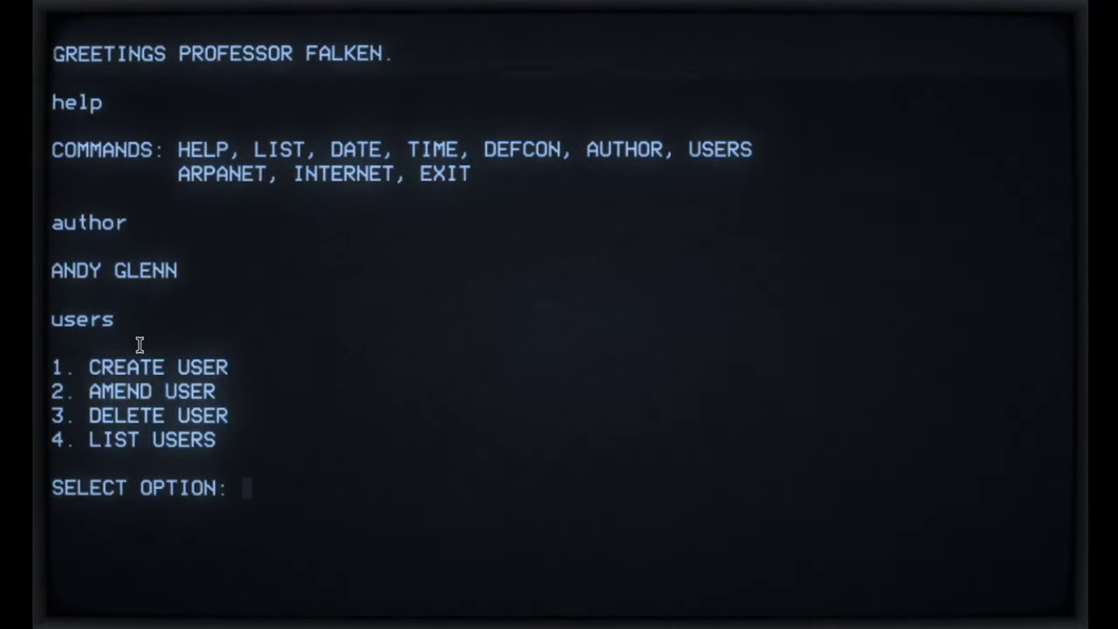
type("4")
key("Return")
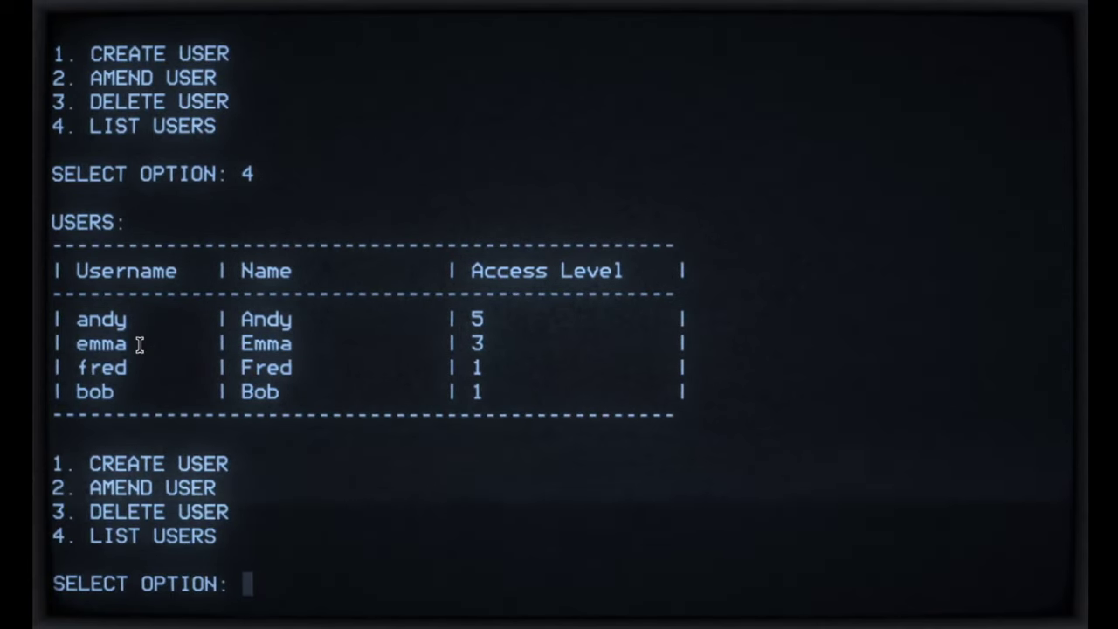
Step: Run the backdoor command, then exit WOPR back to the carrier-tone list
type("backdoor")
key("Return")
type("exit")
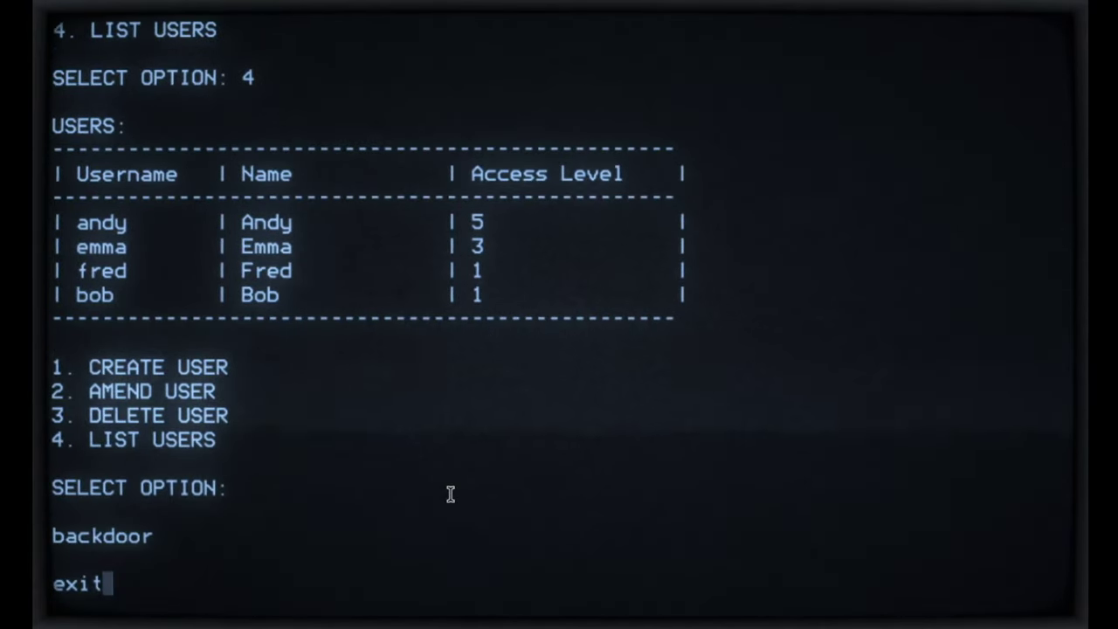
key("Return")
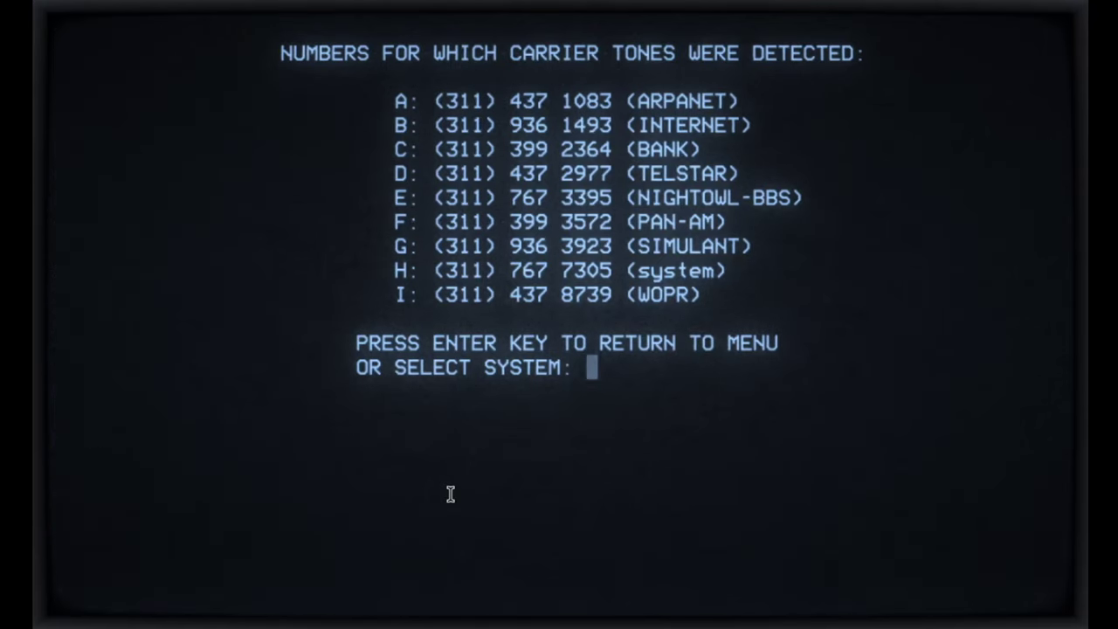
Step: Redial WOPR with option I and log on as the access-level 5 user
type("i")
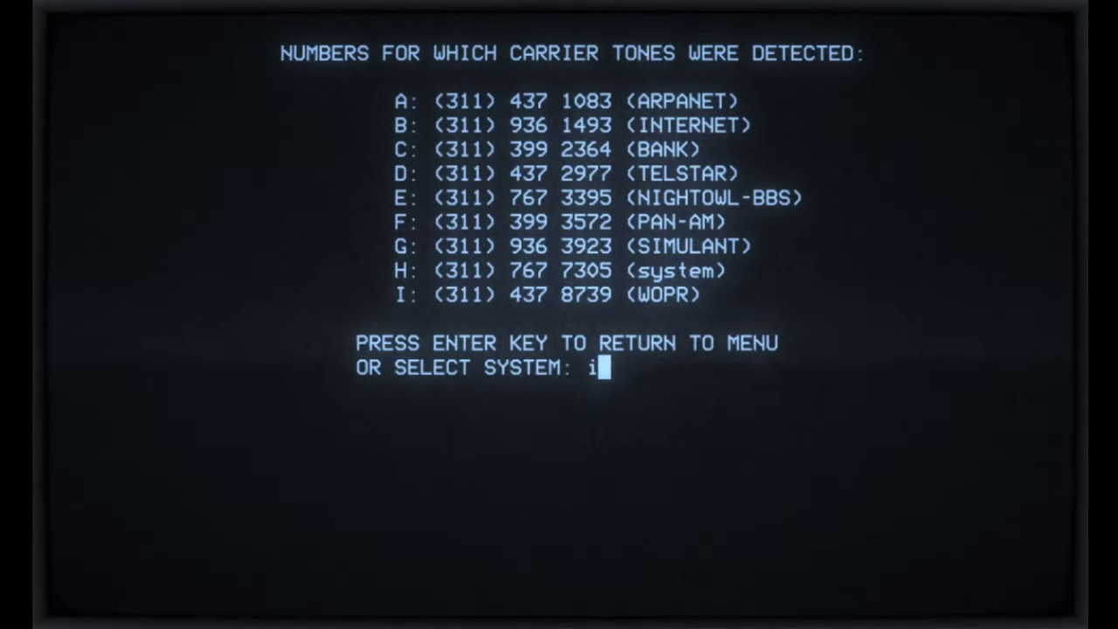
key("Return")
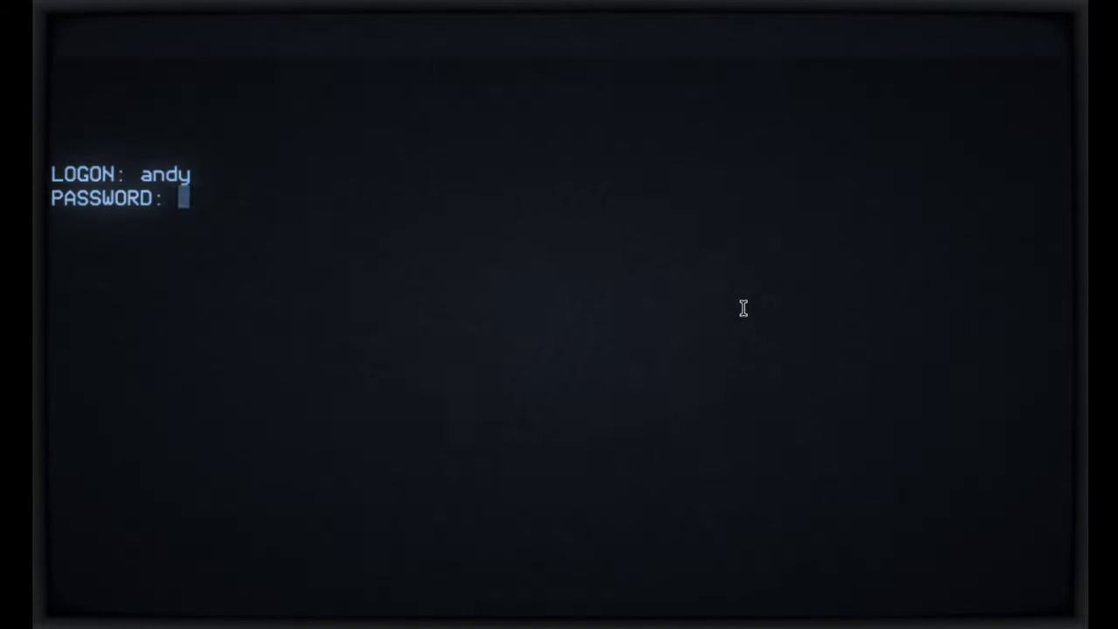
type("********")
key("Return")
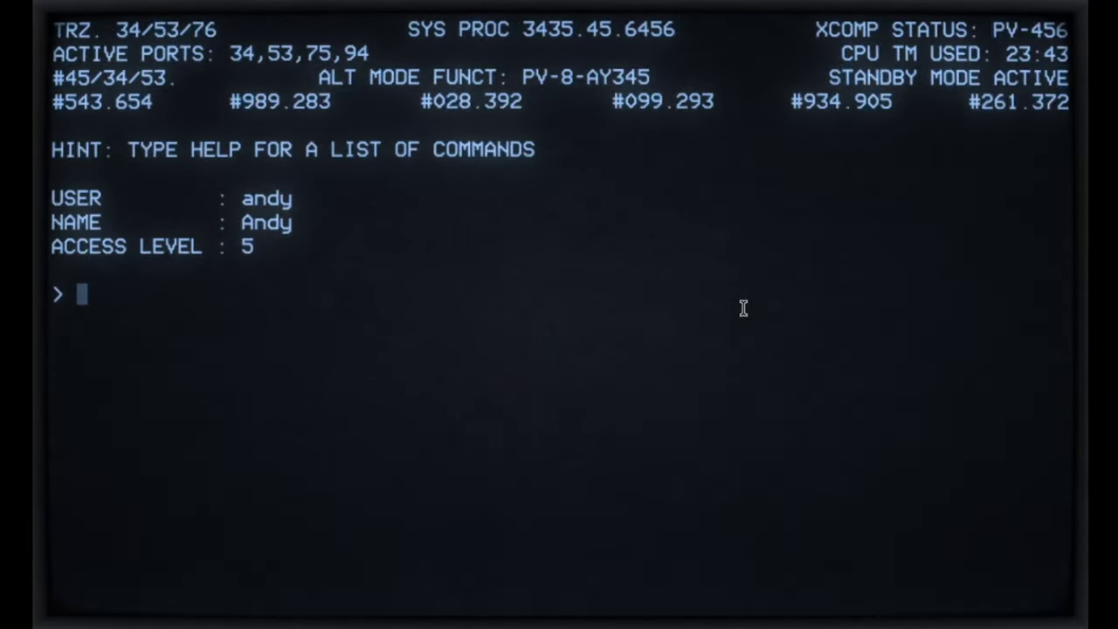
Step: Show the table of users with users and option 4, then return to the prompt
type("users")
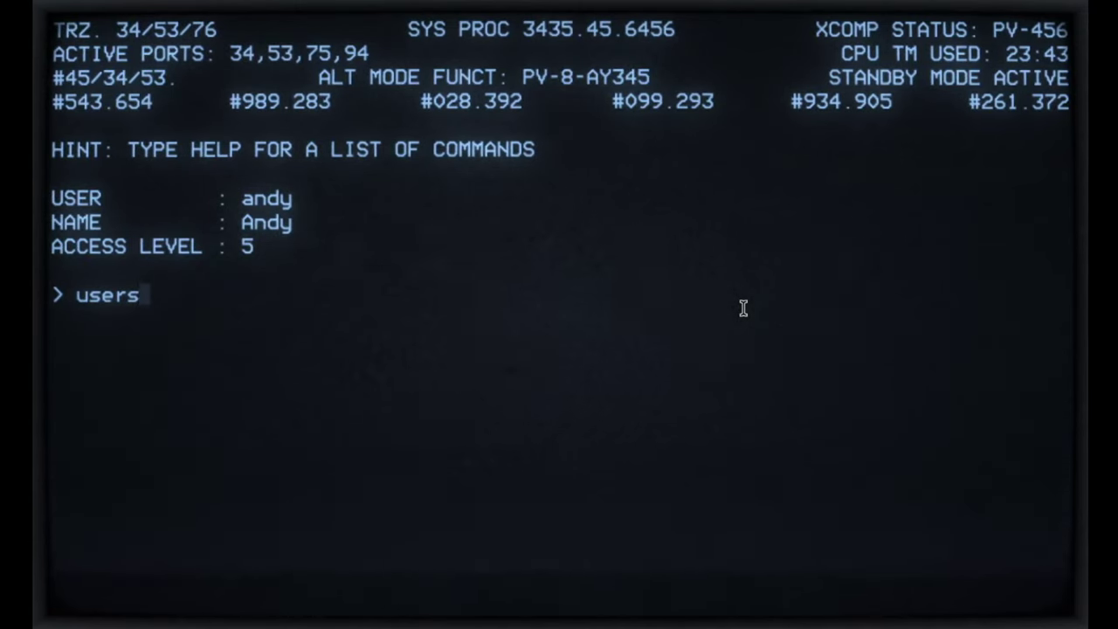
key("Return")
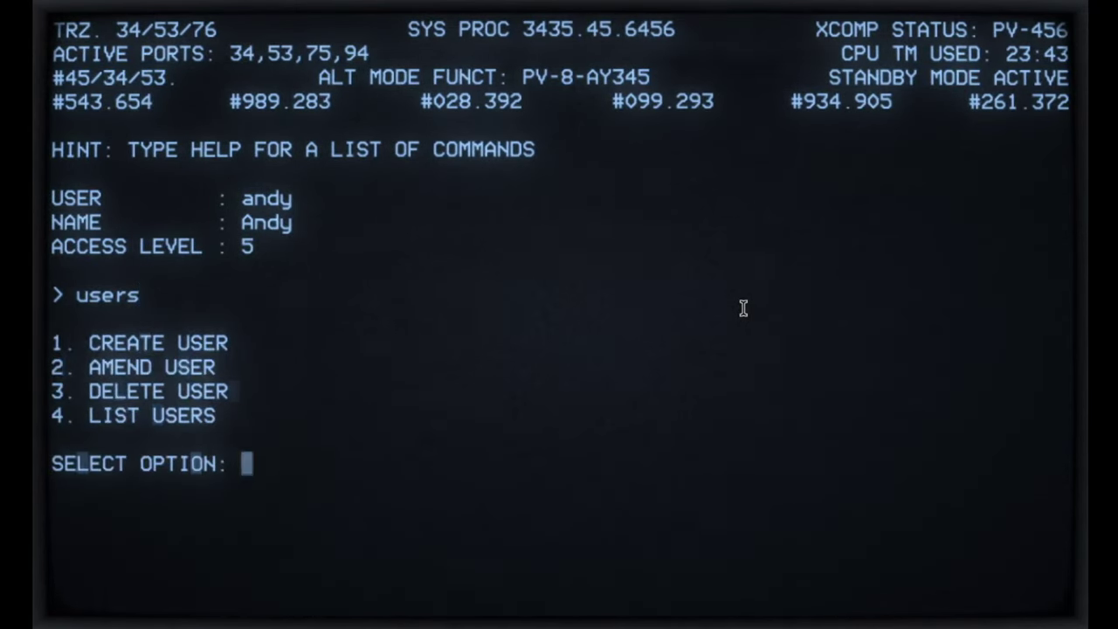
type("4")
key("Return")
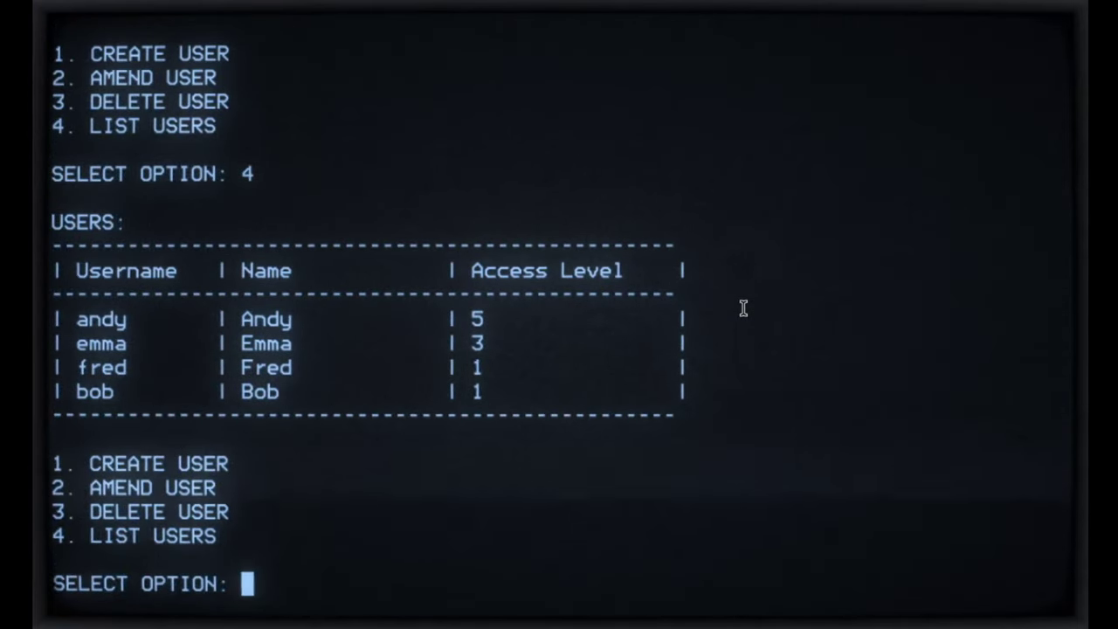
key("Return")
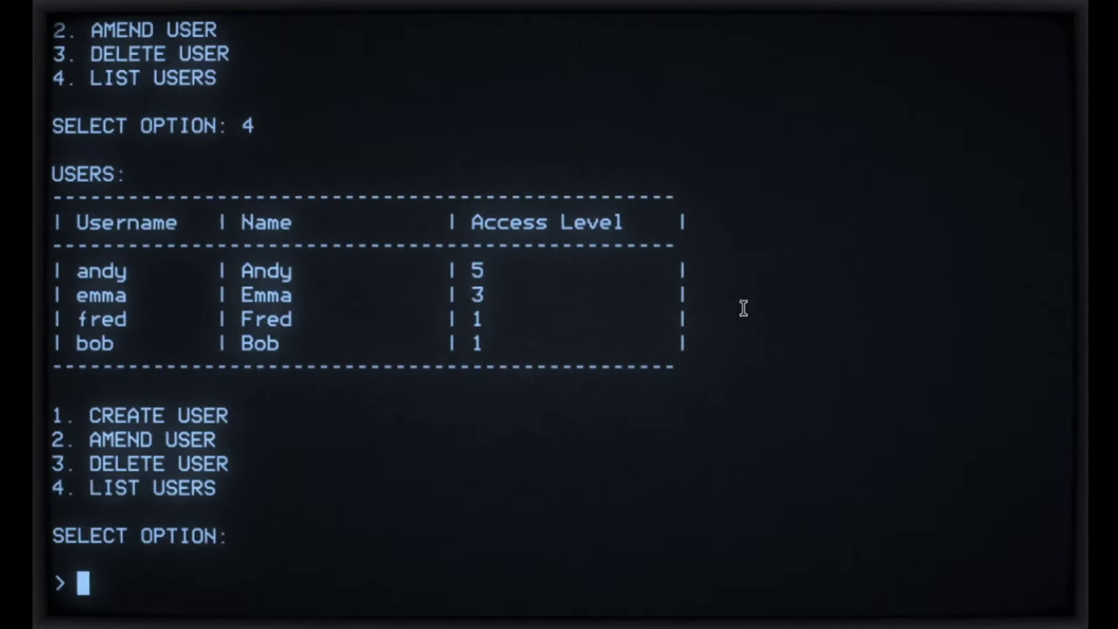
Step: Set the backdoor status to 0 and log out with exit
type("backdo")
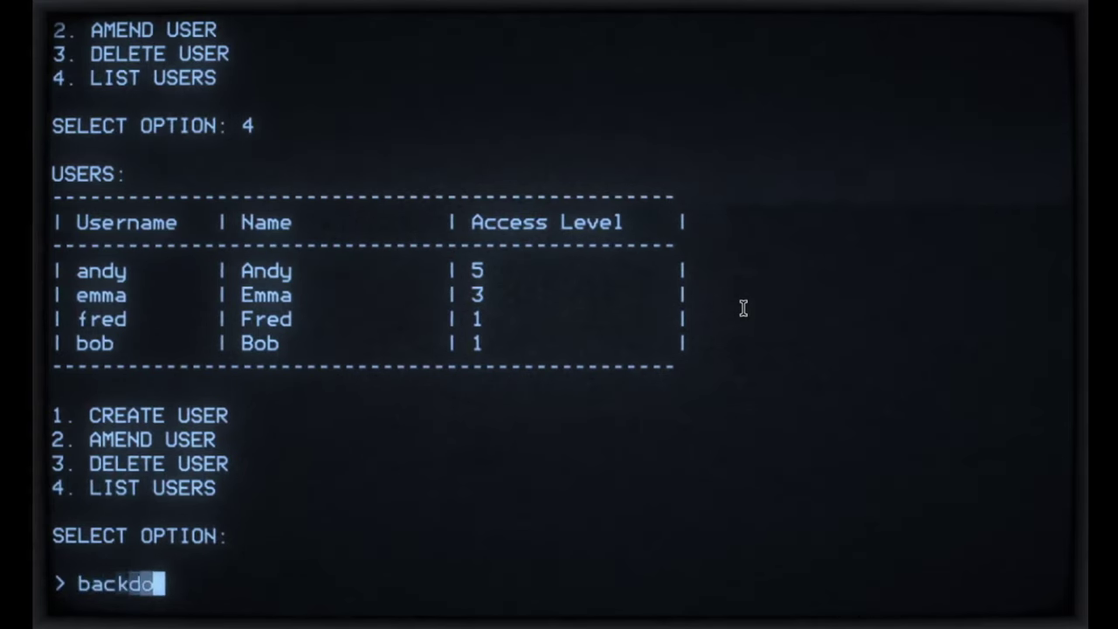
type("or")
key("Return")
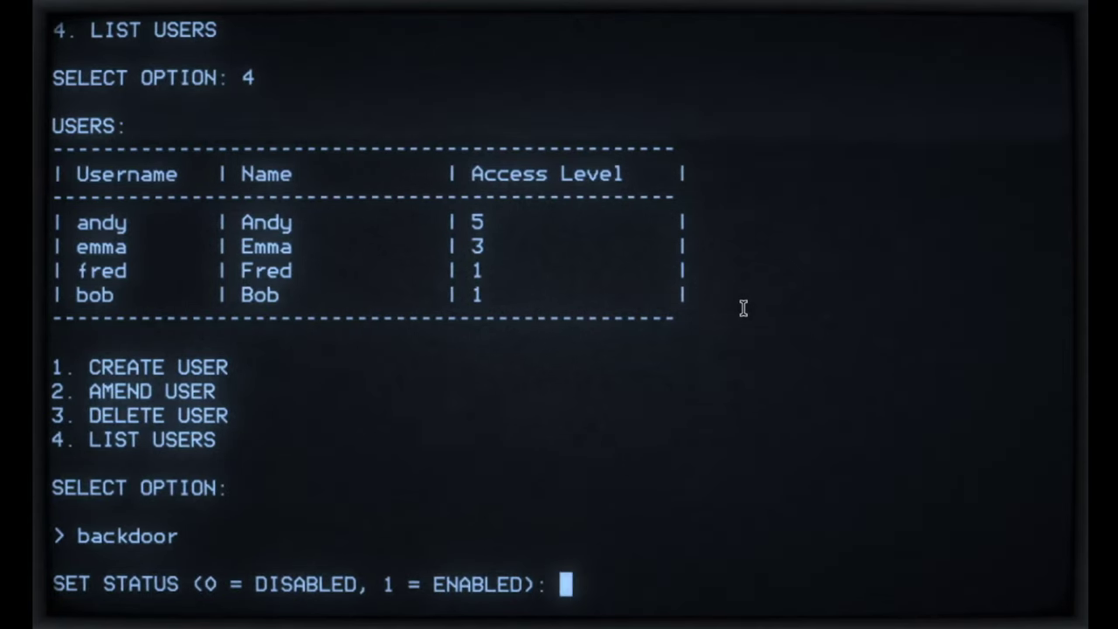
type("0")
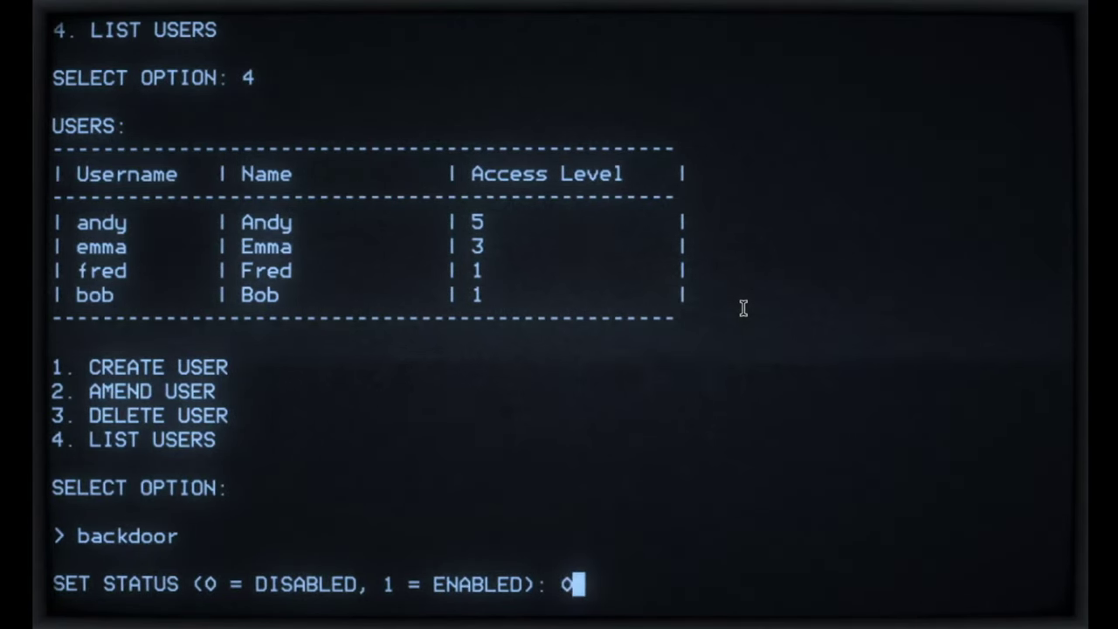
key("Return")
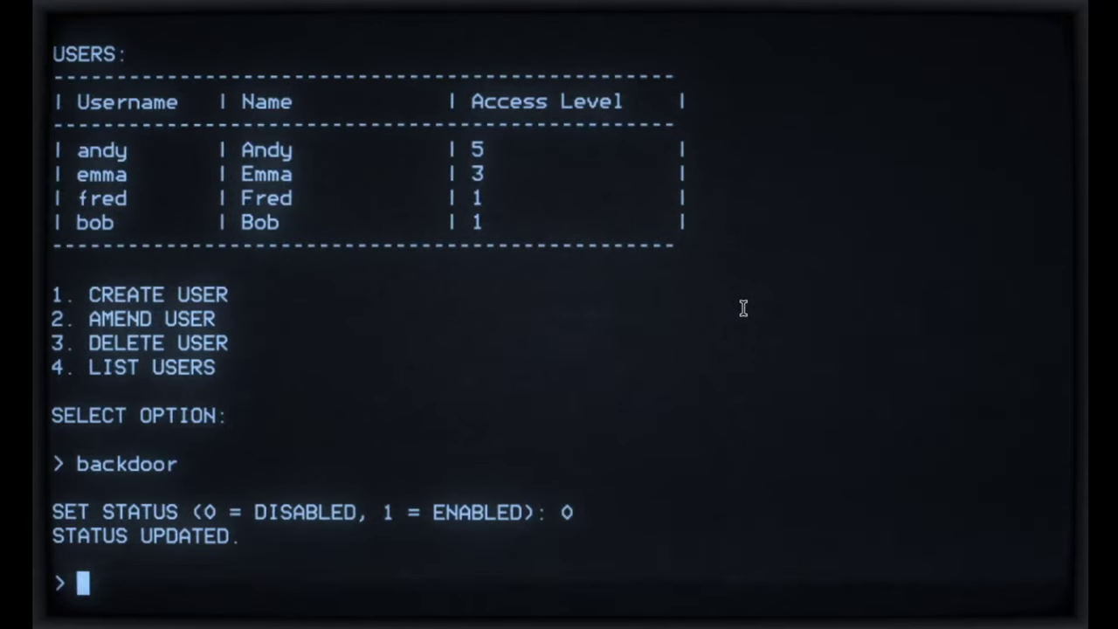
type("exit")
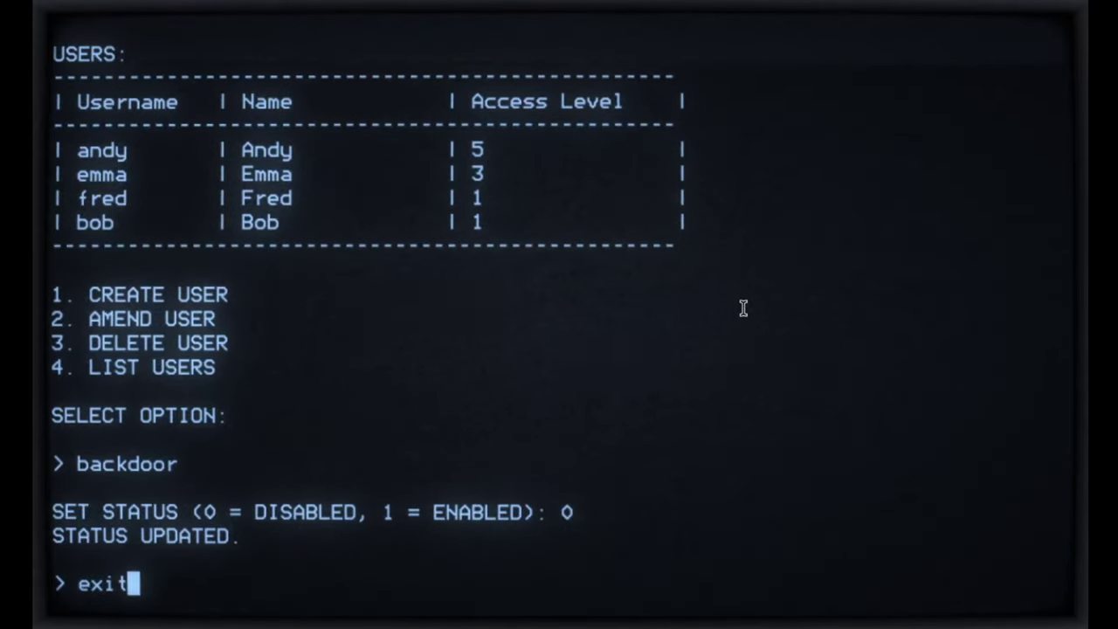
key("Return")
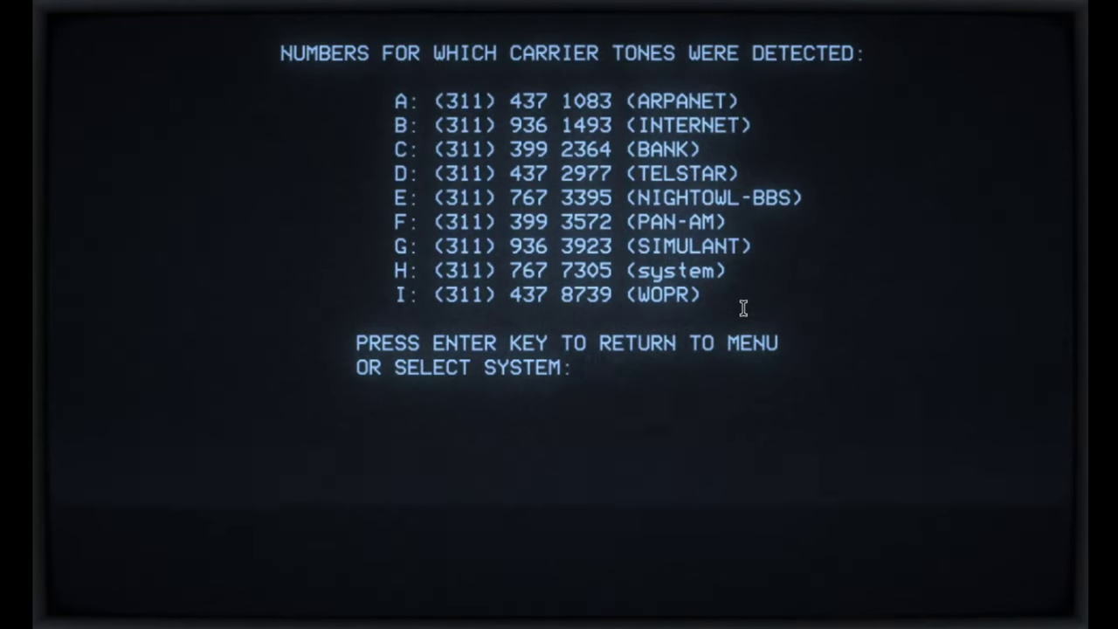
Step: Dial system I (WOPR) from the carrier-tone list and begin entering the logon name
type("i")
key("Return")
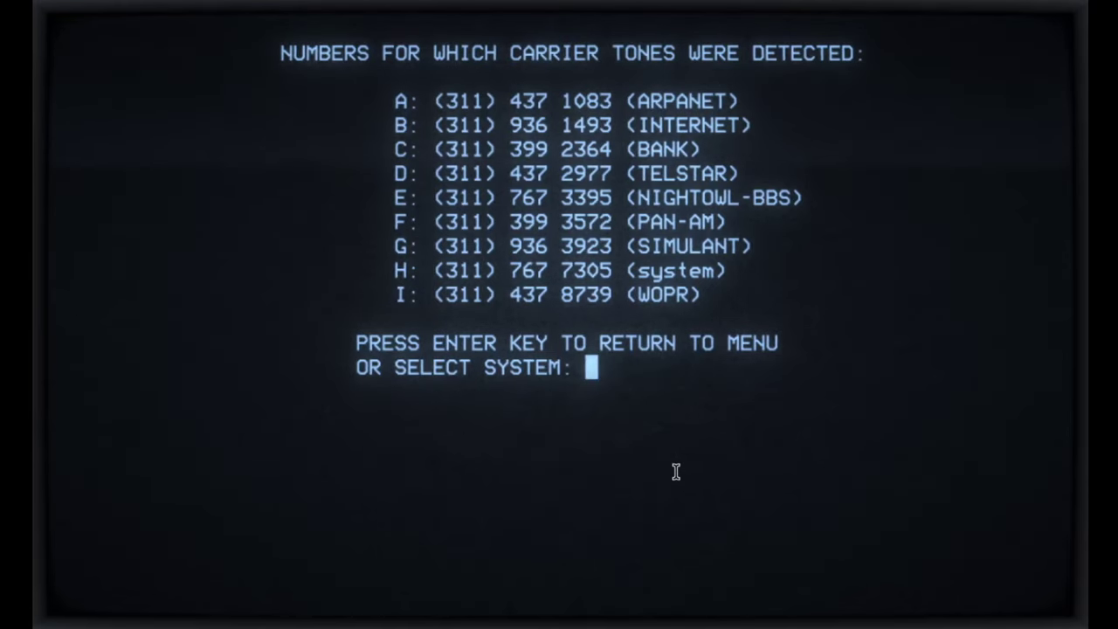
type("i")
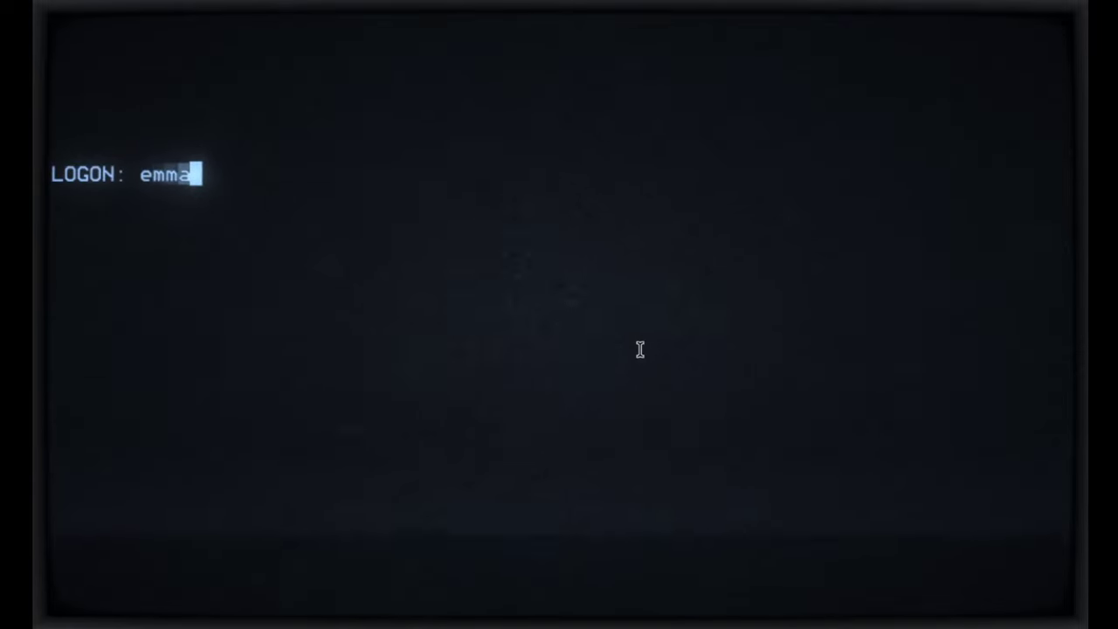
Step: Submit the logon name and the account password to reach WOPR's status screen
key("Return")
type("***")
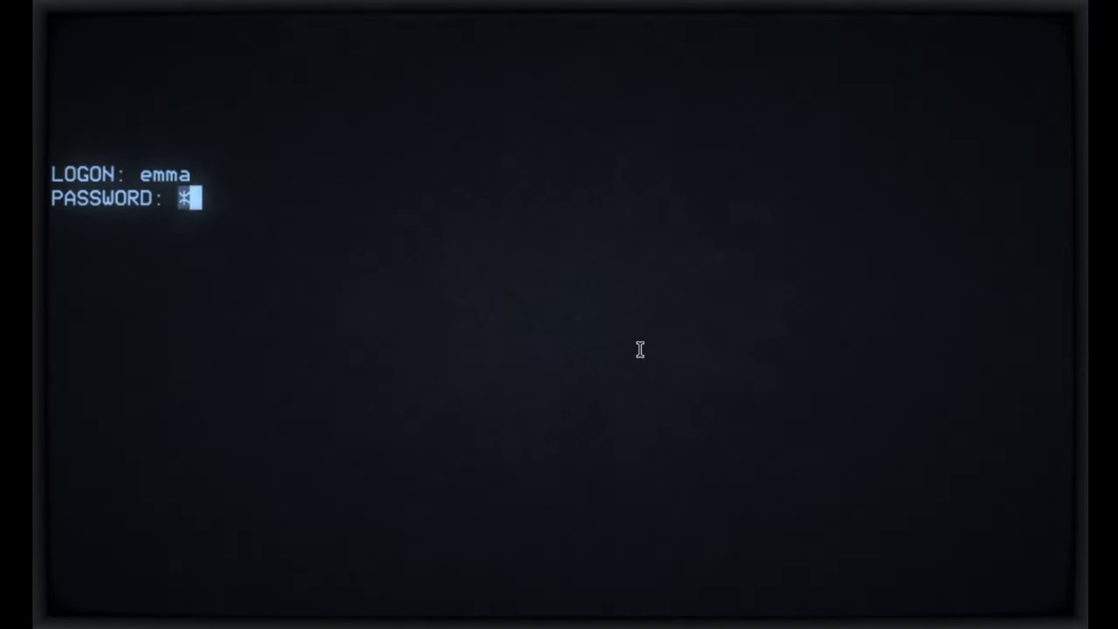
type("*****")
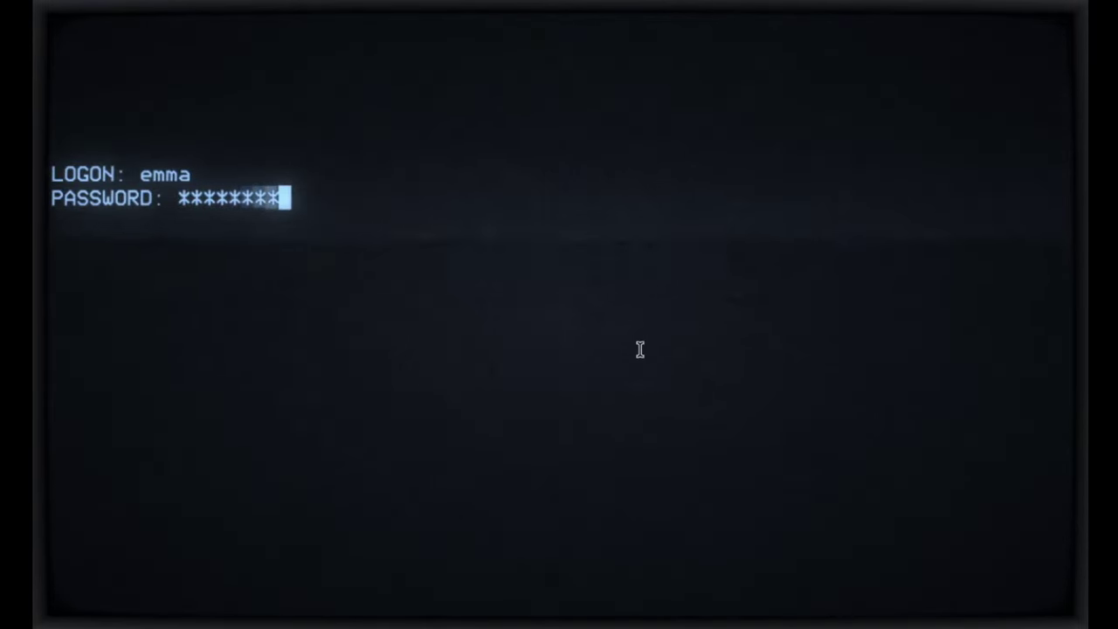
key("Return")
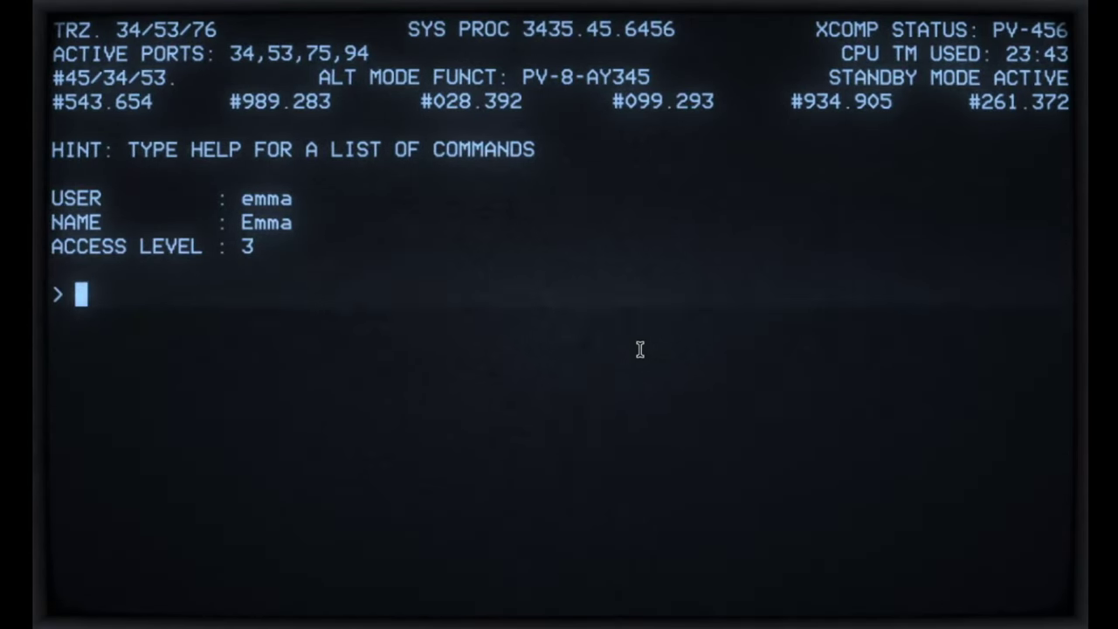
Step: Try users and backdoor, both refused for needing level 5, then run internet to open FrogFind
type("users")
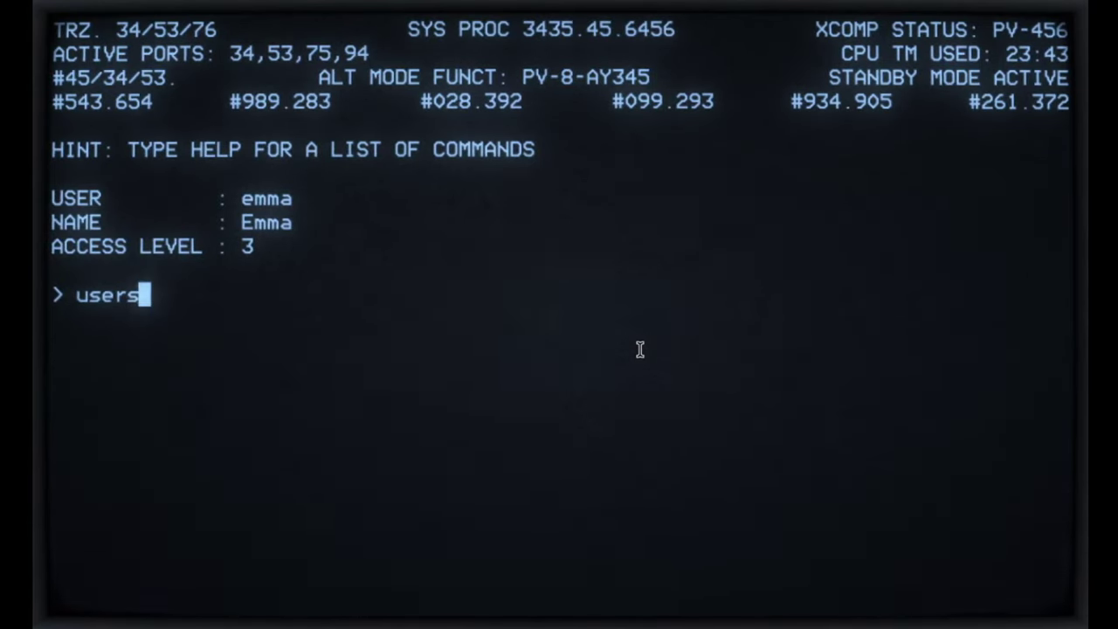
key("Return")
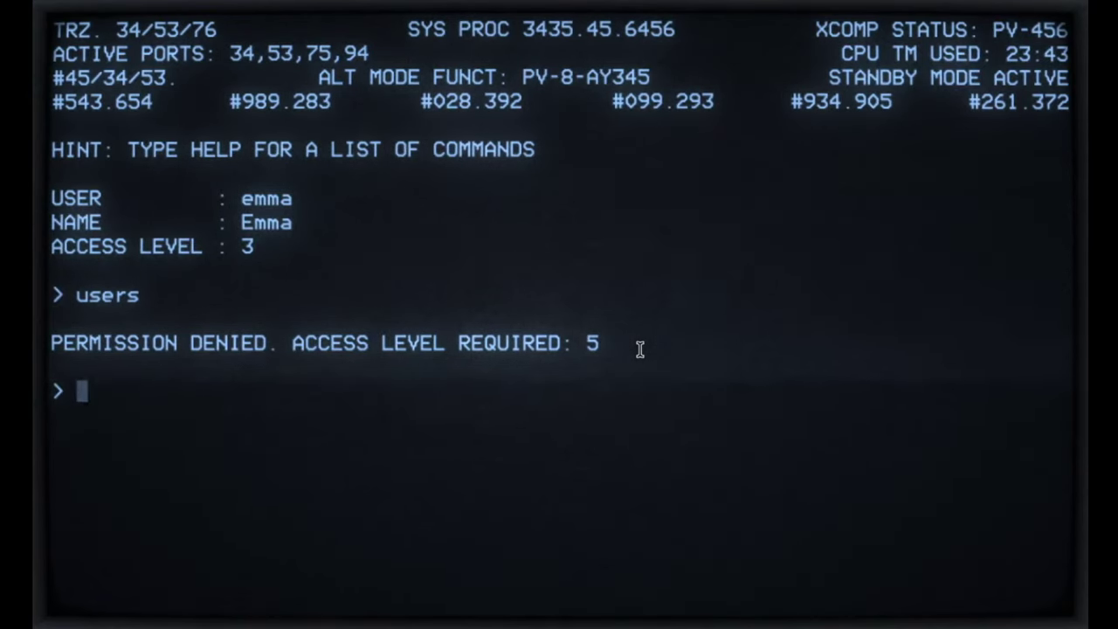
type("backdoor")
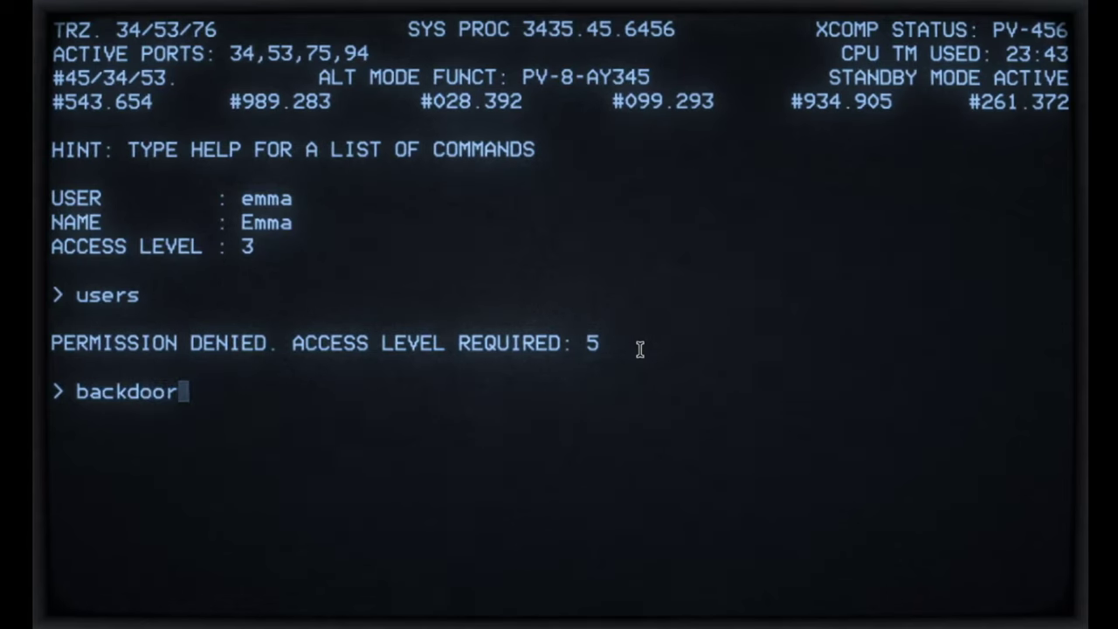
key("Return")
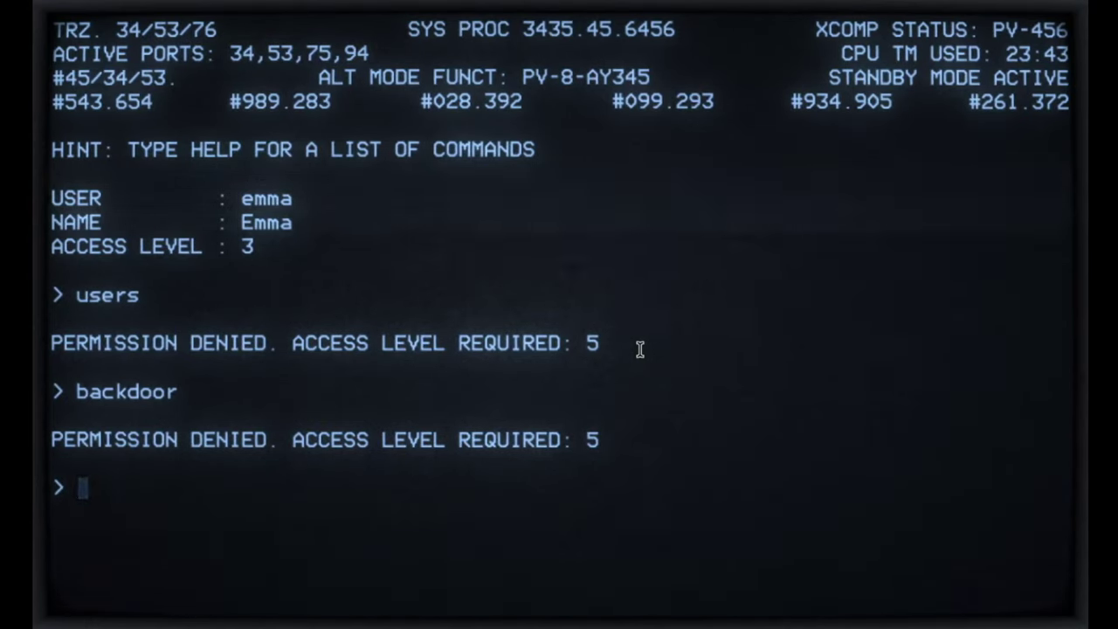
type("internet")
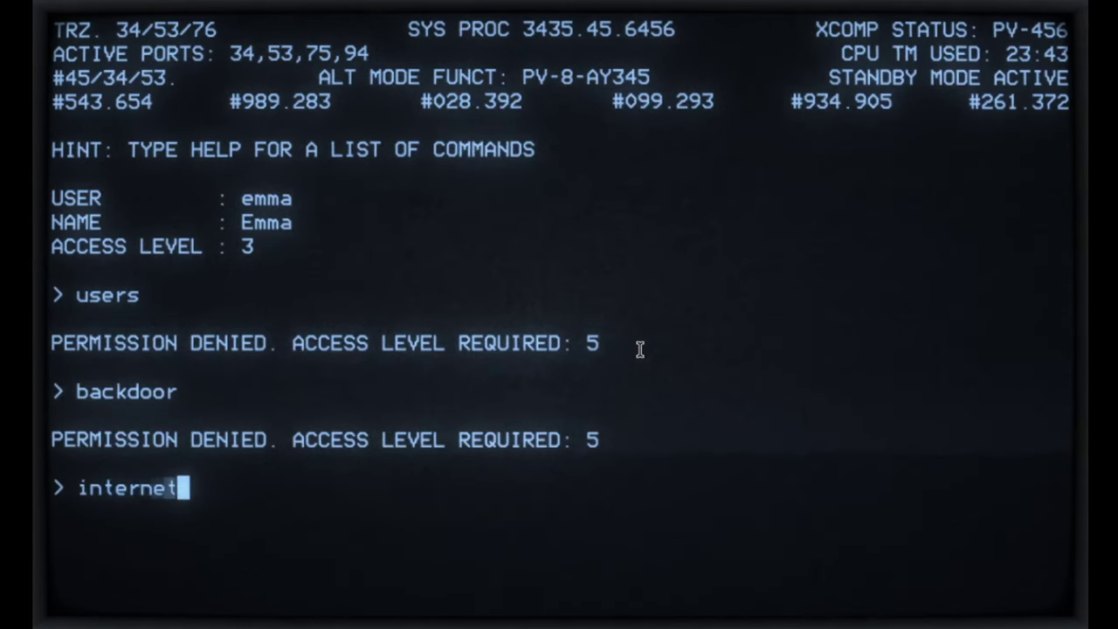
key("Return")
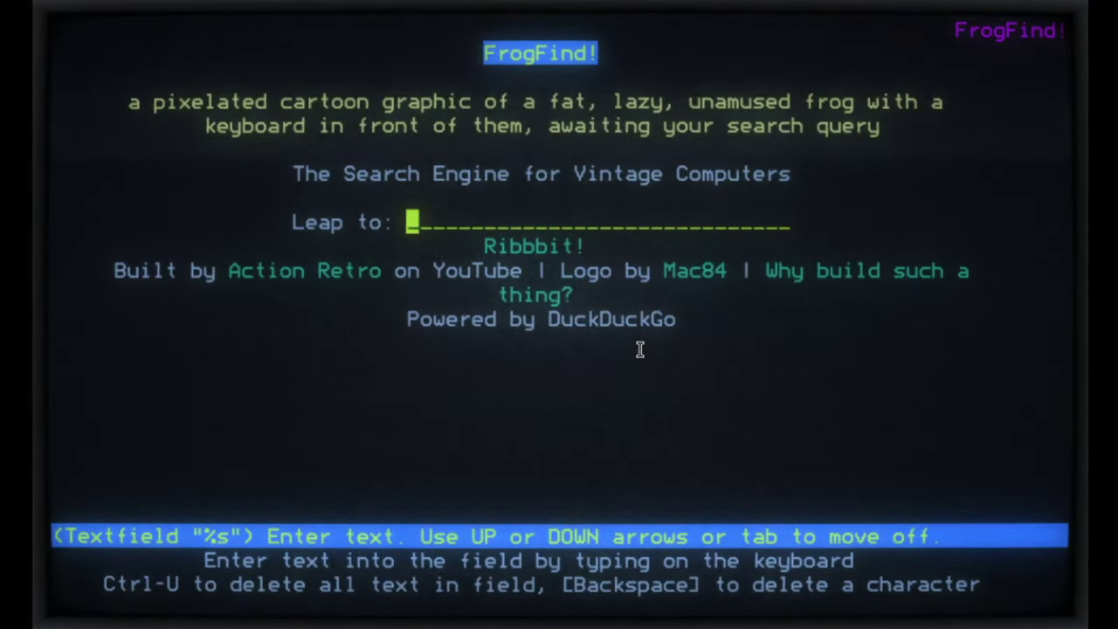
Step: Search FrogFind for 'imsai 8080', open its Wikipedia article, and quit the browser
type("imsai 8")
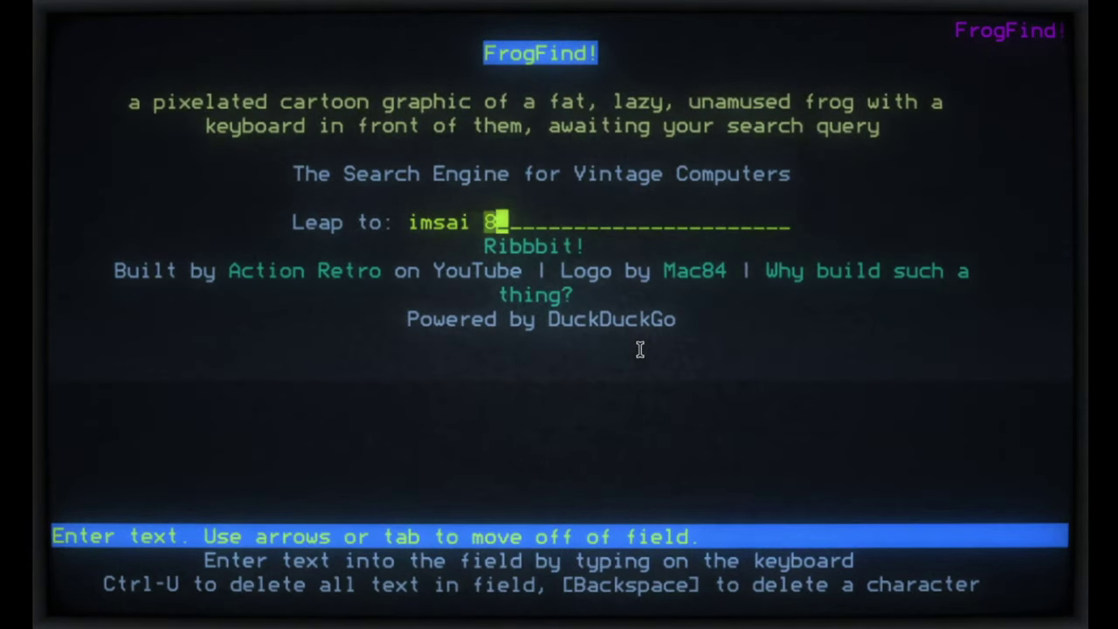
type("080")
key("Tab")
key("Return")
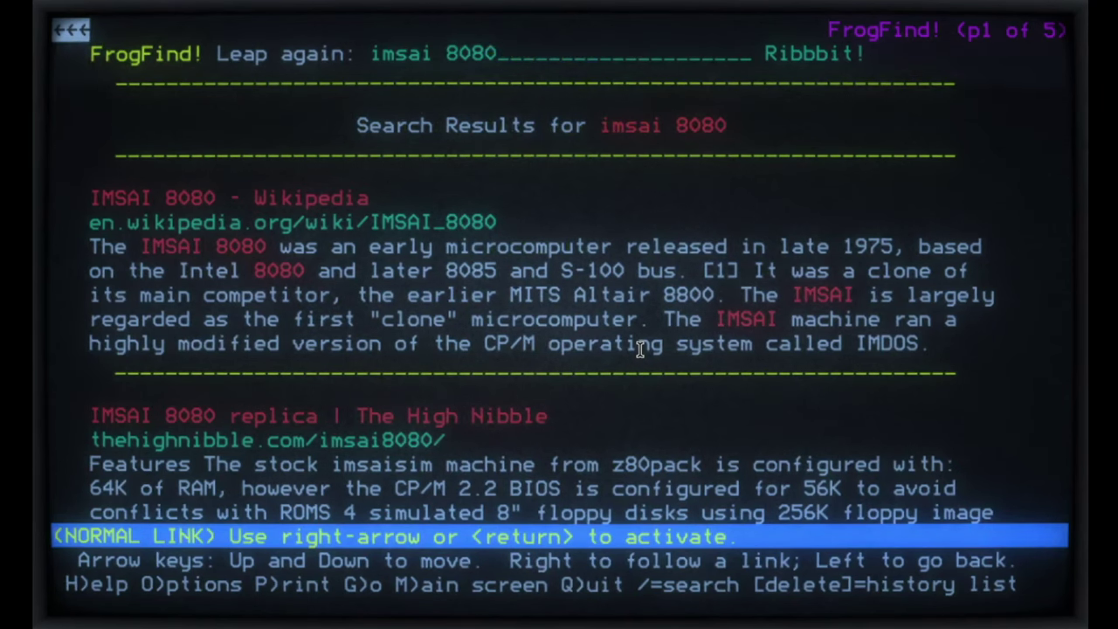
key("Down")
key("Down")
key("Down")
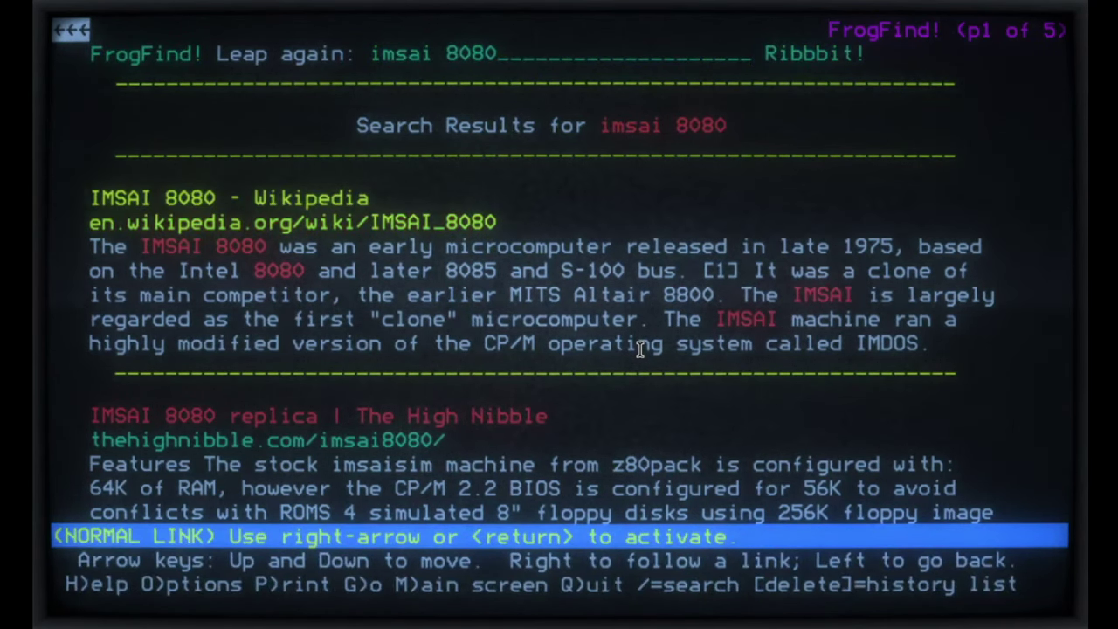
key("Return")
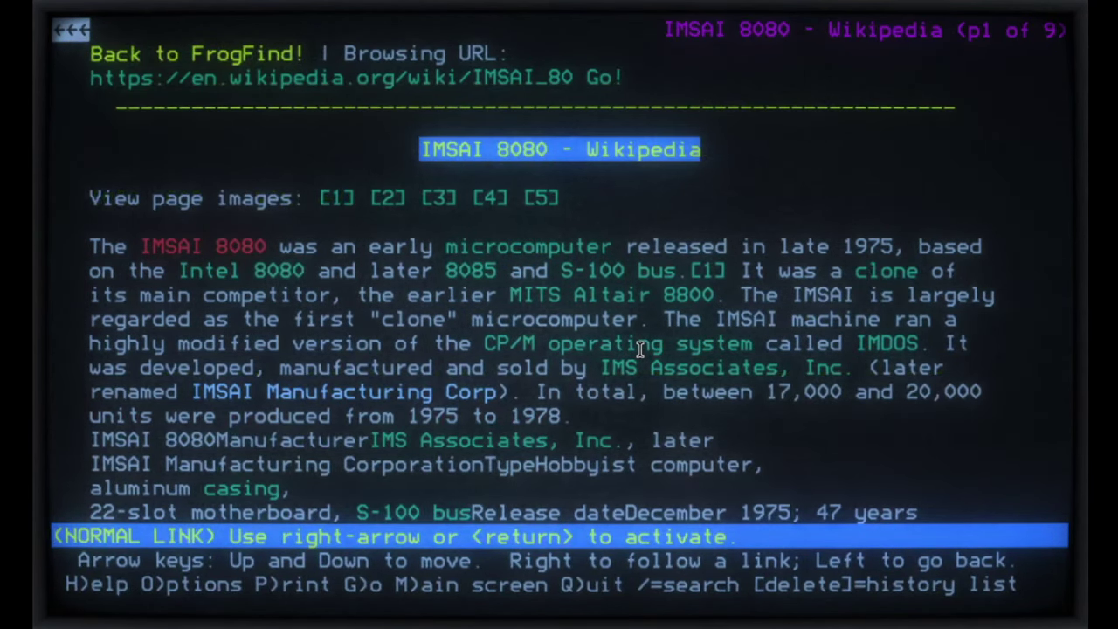
key("q")
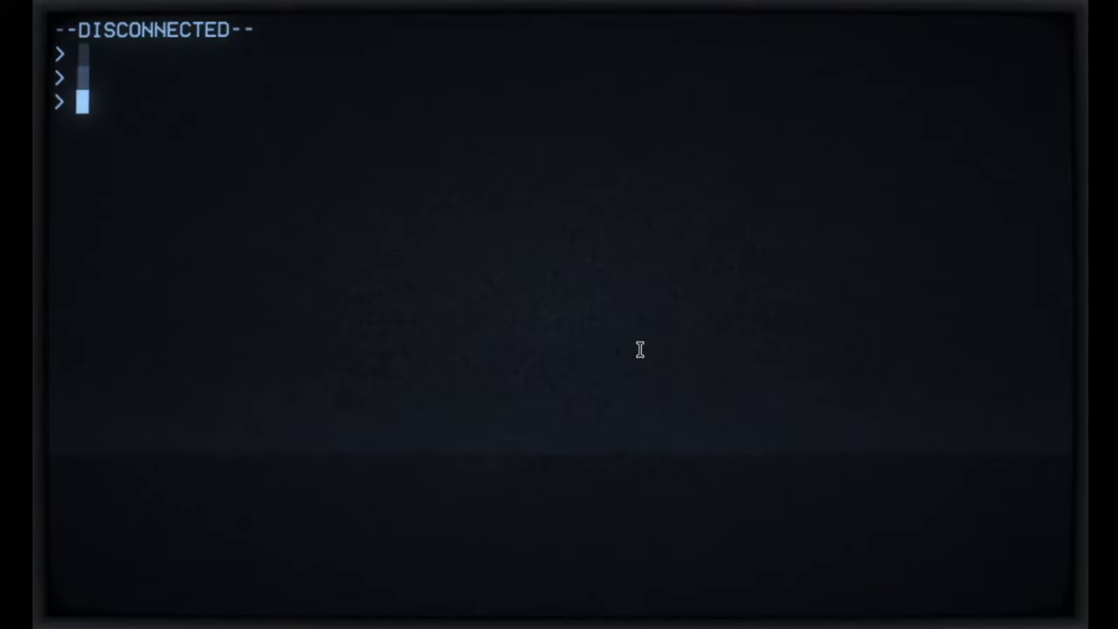
Step: Run help to list commands, then enter the WOPR email system with mail
type("help")
key("Return")
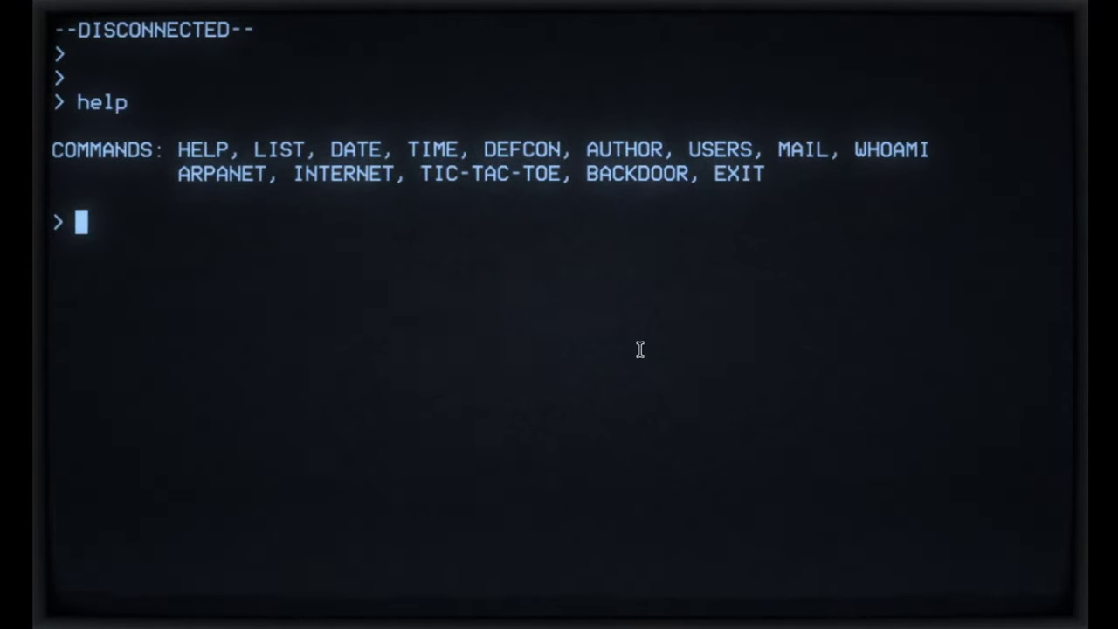
type("mail")
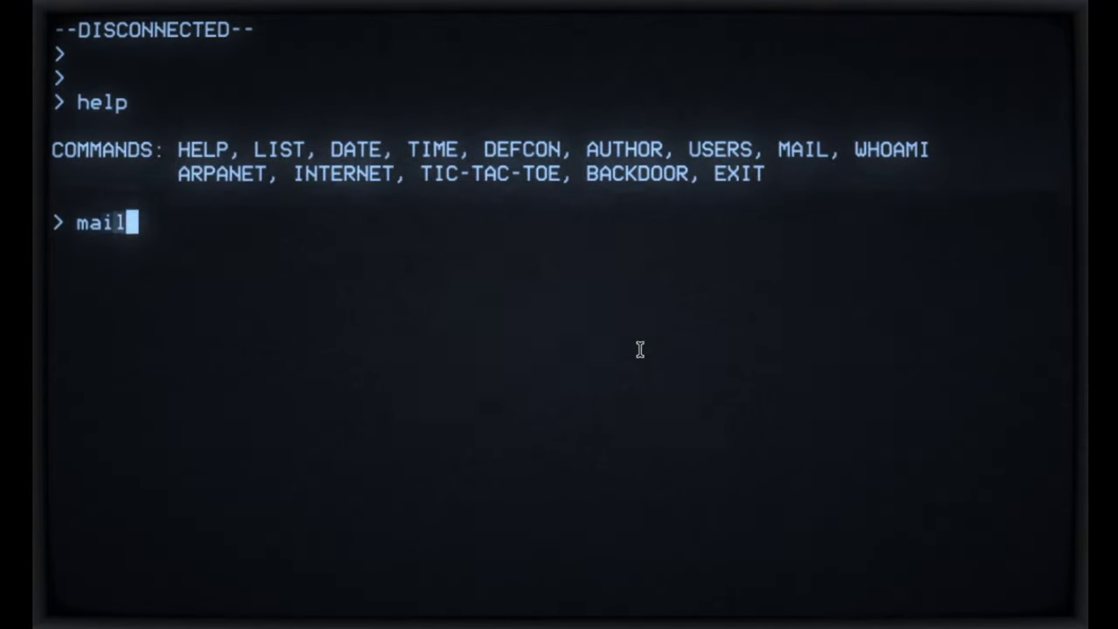
key("Return")
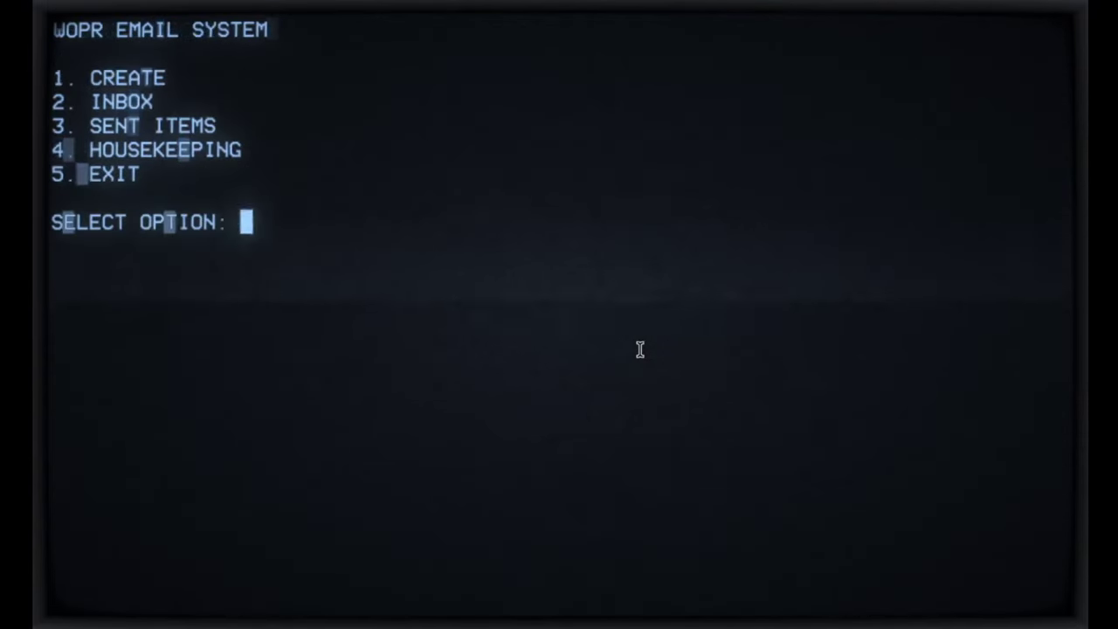
Step: View the inbox (option 2), holding one test email, then return with 0
type("2")
key("Return")
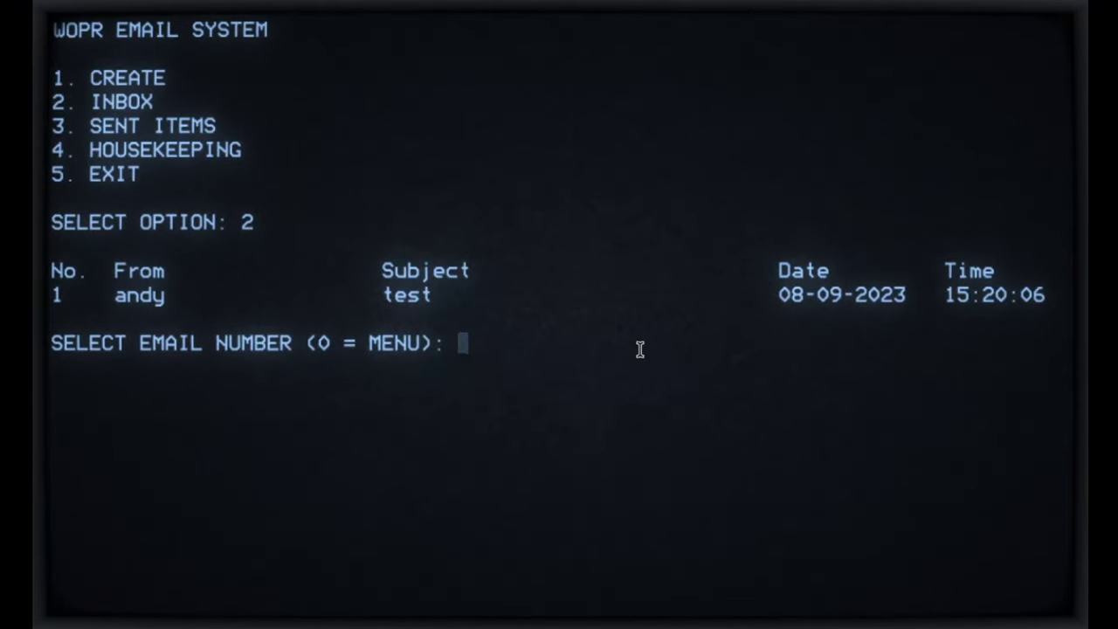
type("0")
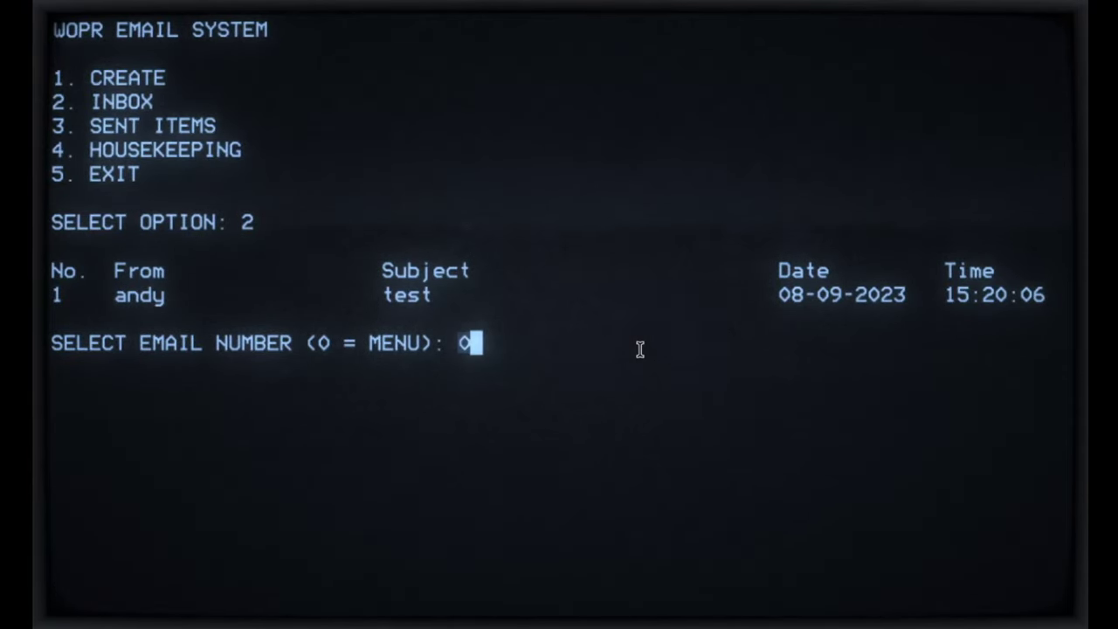
key("Return")
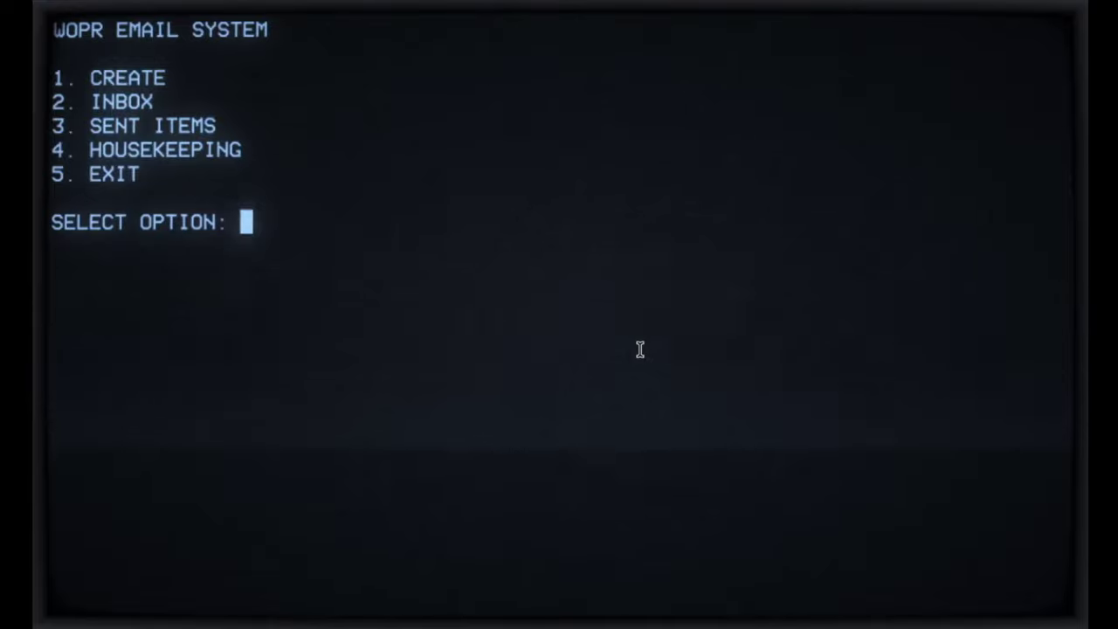
Step: Send a new email with subject 'test 123' and message 'test test'
type("1")
key("Return")
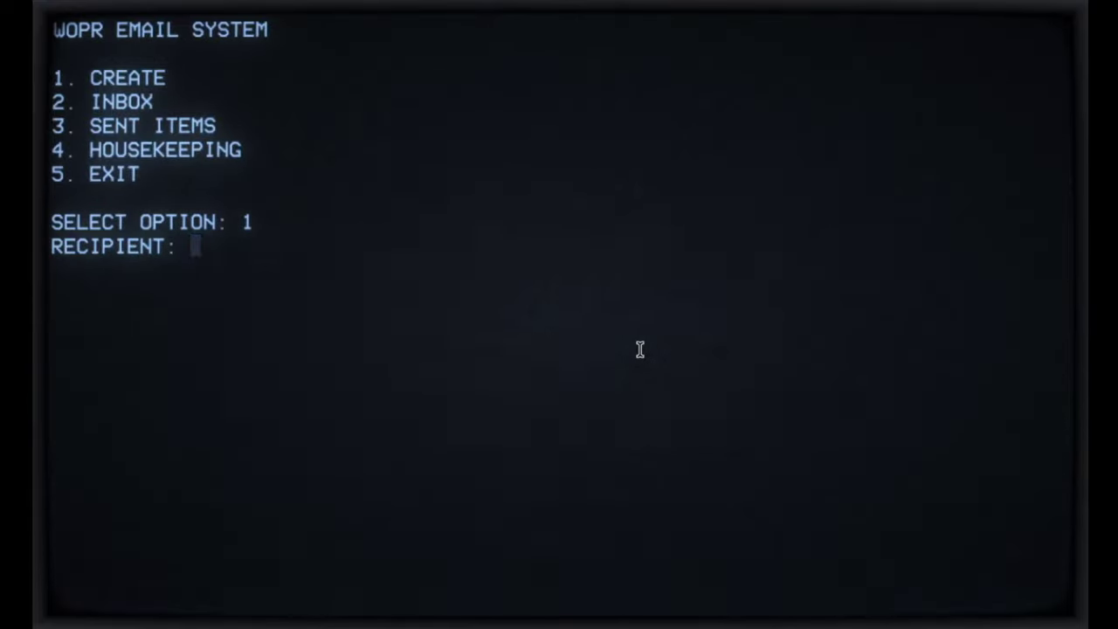
type("andy")
key("Return")
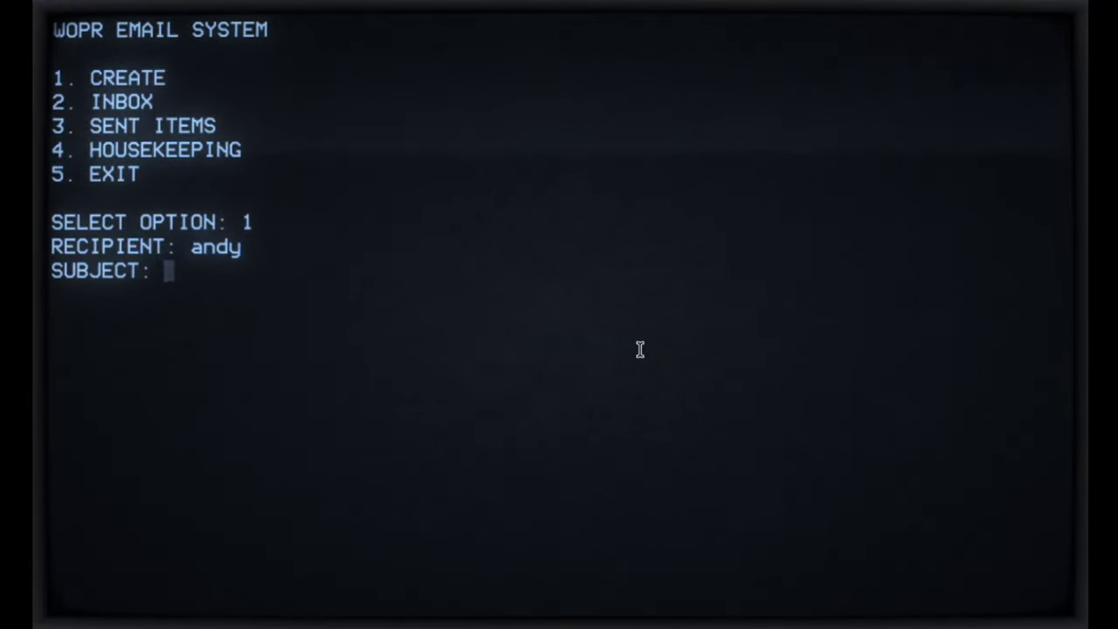
type("test 123")
key("Return")
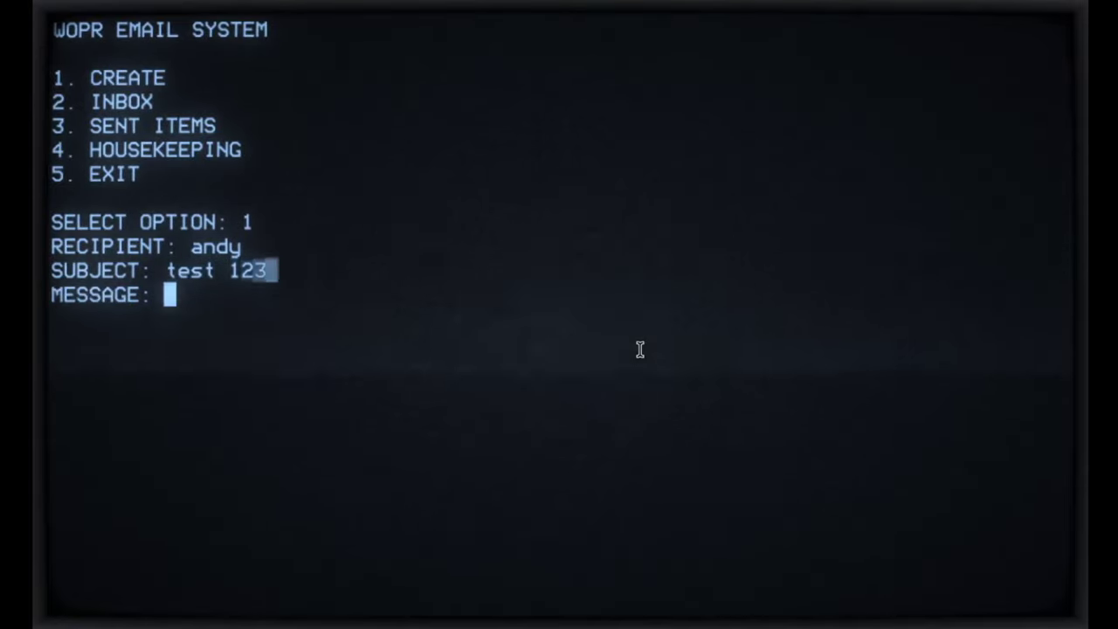
type("test test")
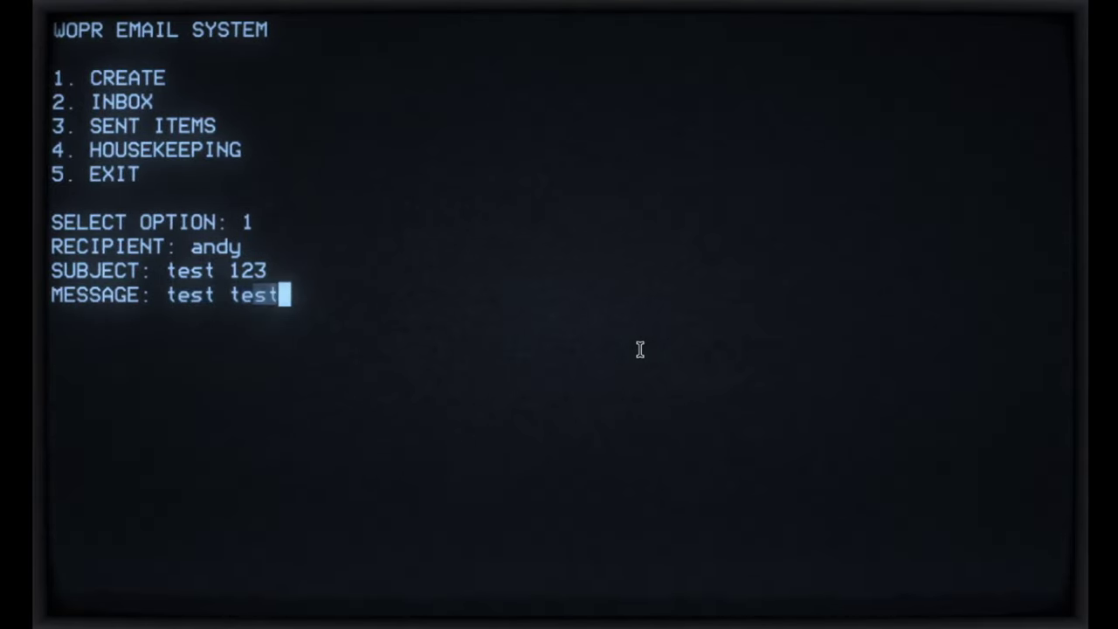
key("Return")
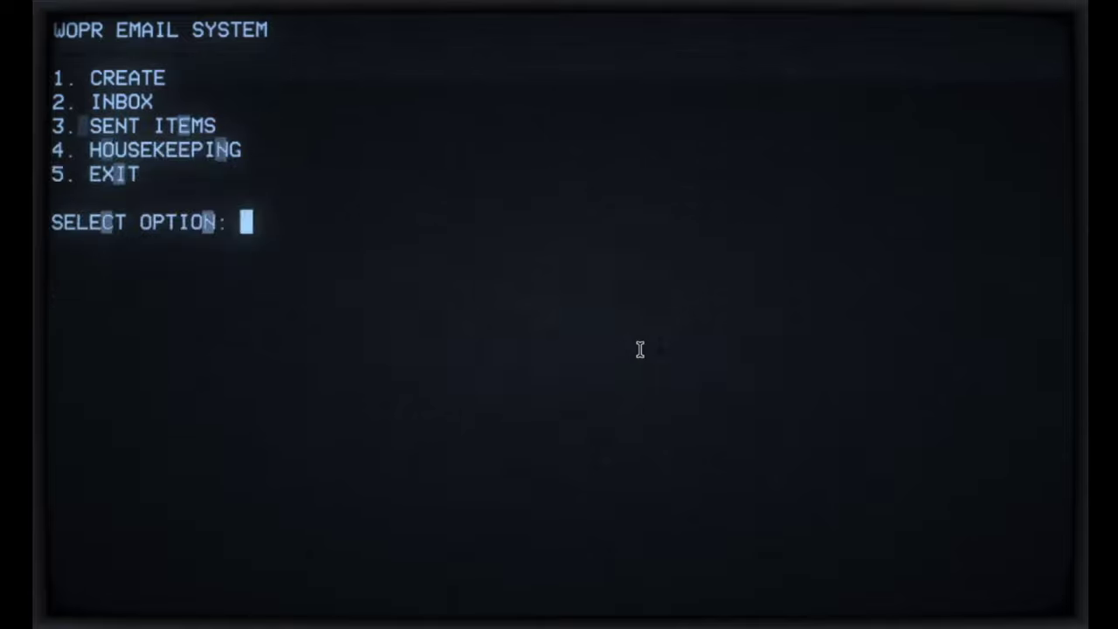
Step: Check Sent Items (option 3), exit email with option 5, and log out with exit
type("3")
key("Return")
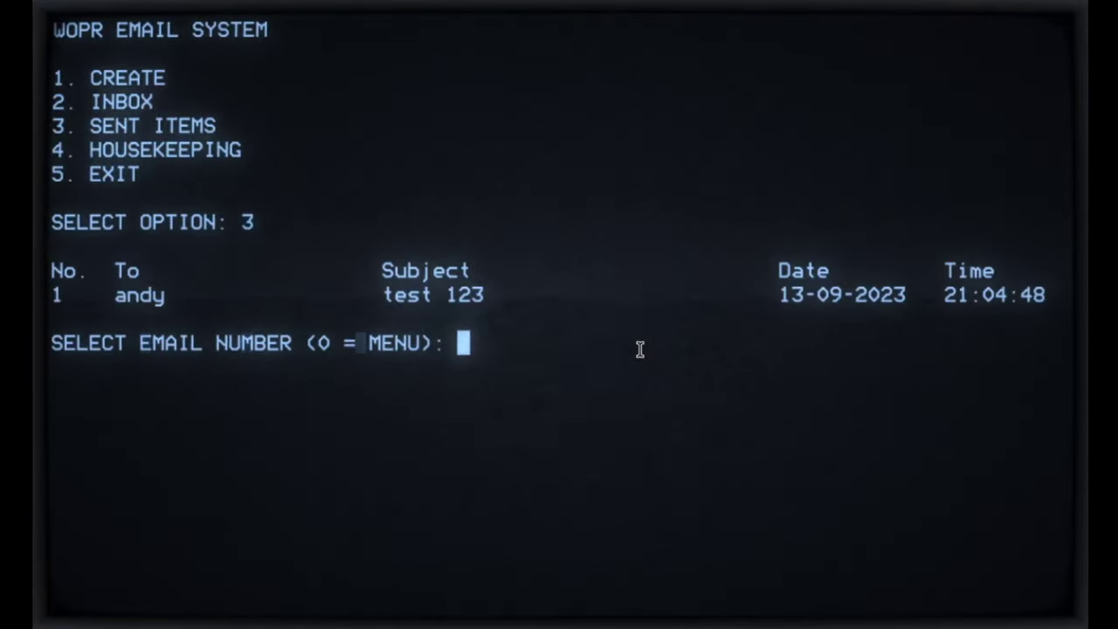
type("0")
key("Return")
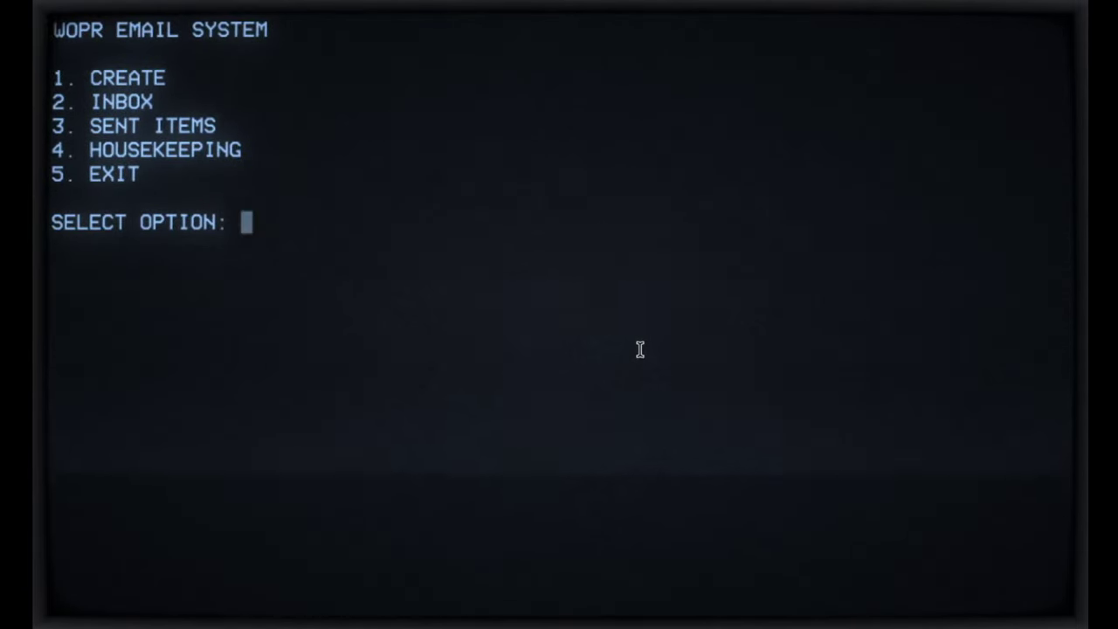
type("5")
key("Return")
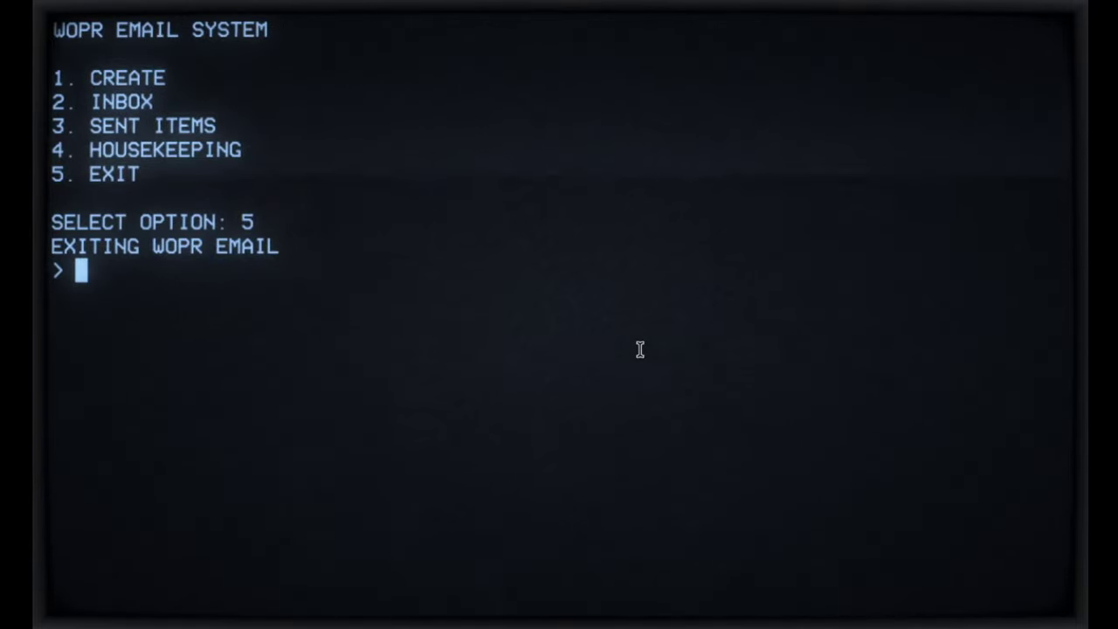
key("Return")
key("Return")
type("e")
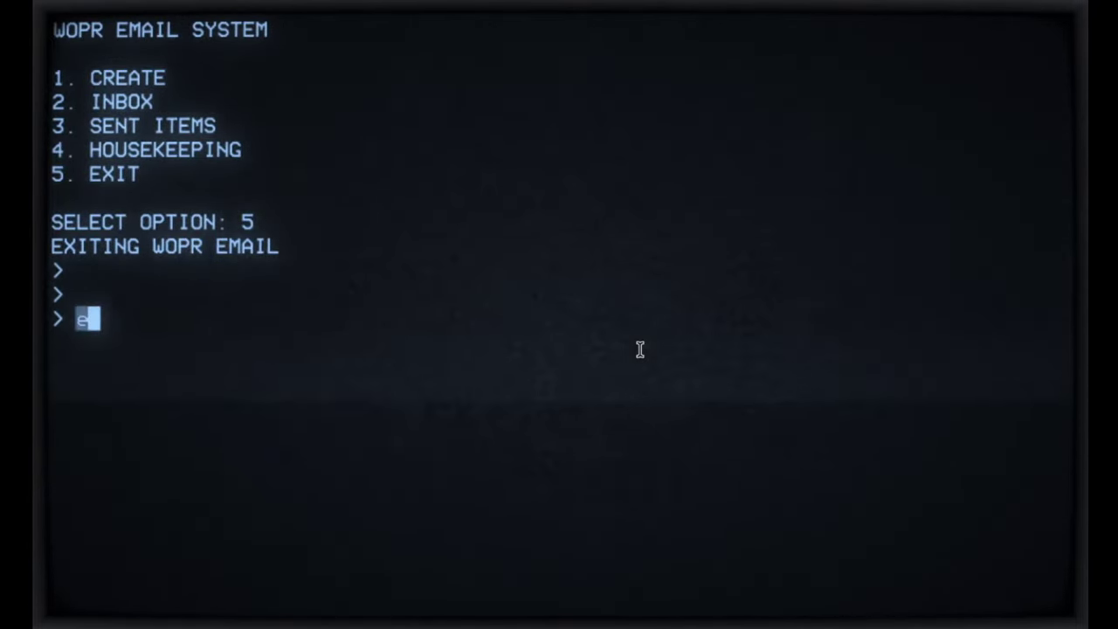
type("xit")
key("Return")
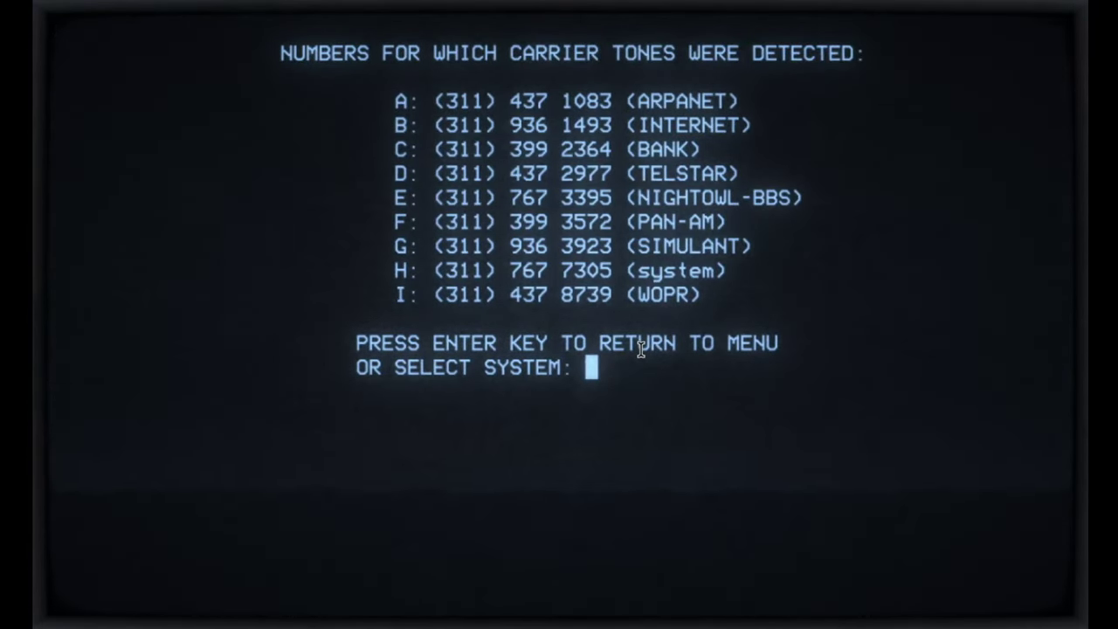
type("i")
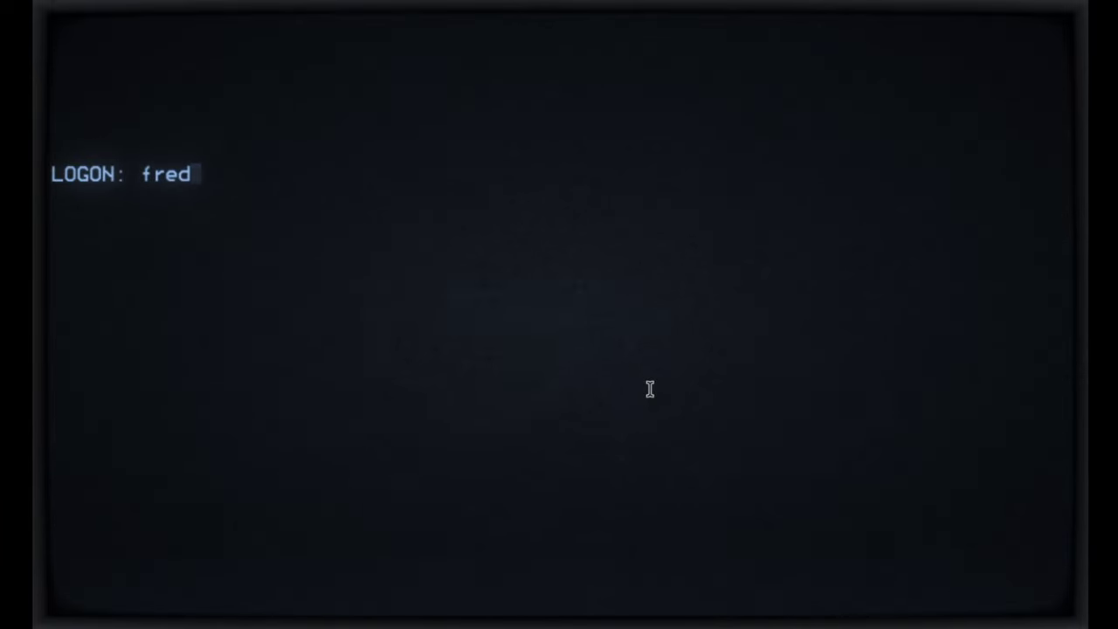
Step: Submit the username and the account password to log on to WOPR
key("Return")
type("****")
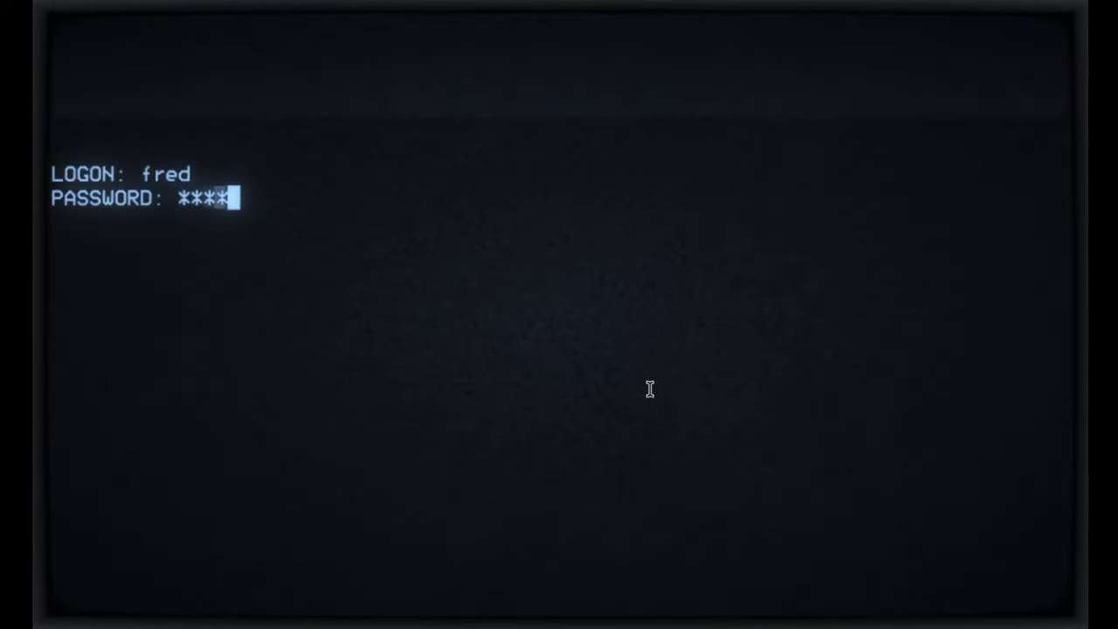
type("****")
key("Return")
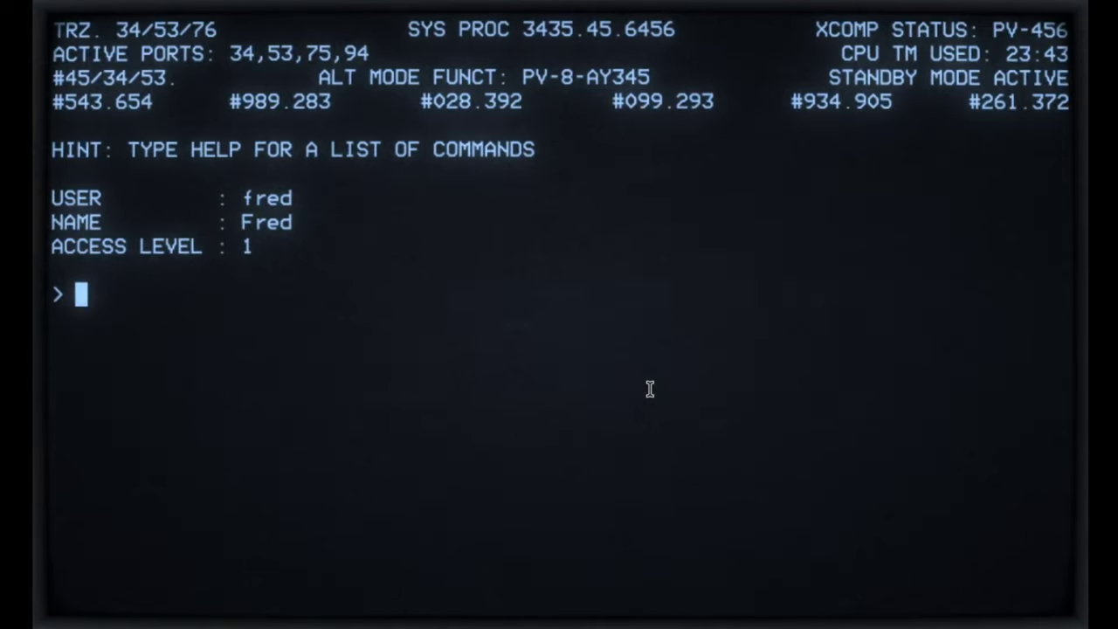
Step: Try the users, internet and arpanet commands at the WOPR prompt
type("users")
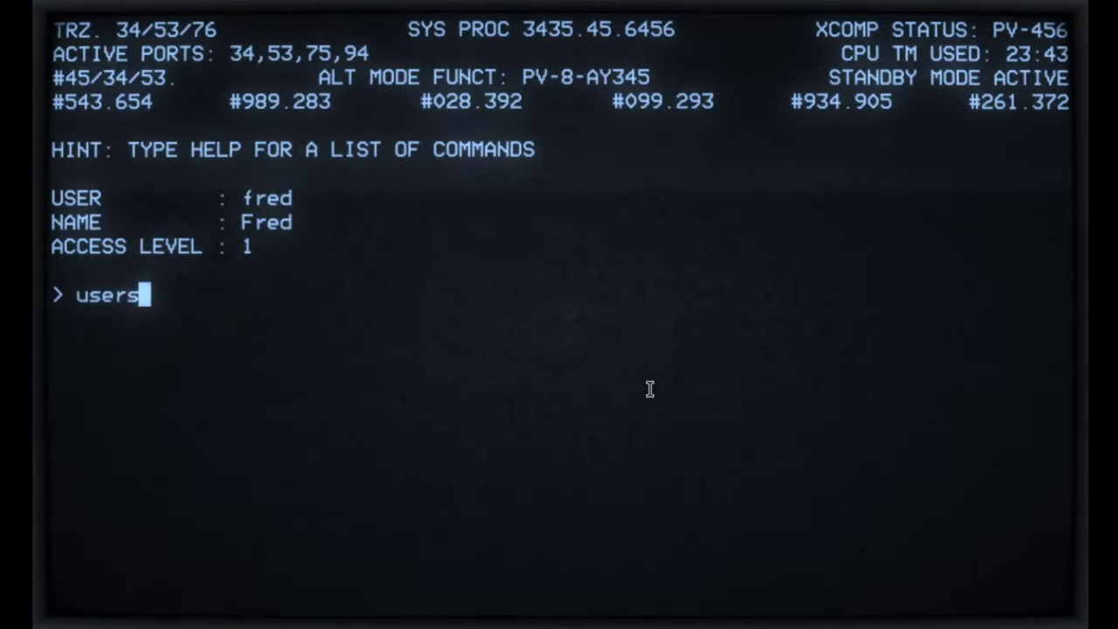
key("Return")
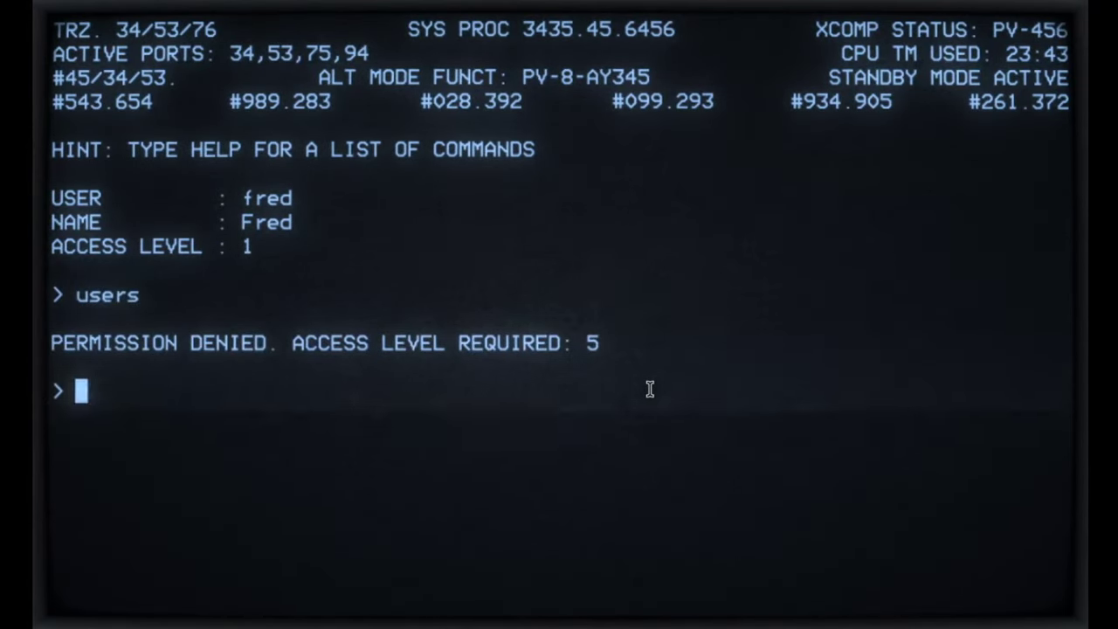
type("i")
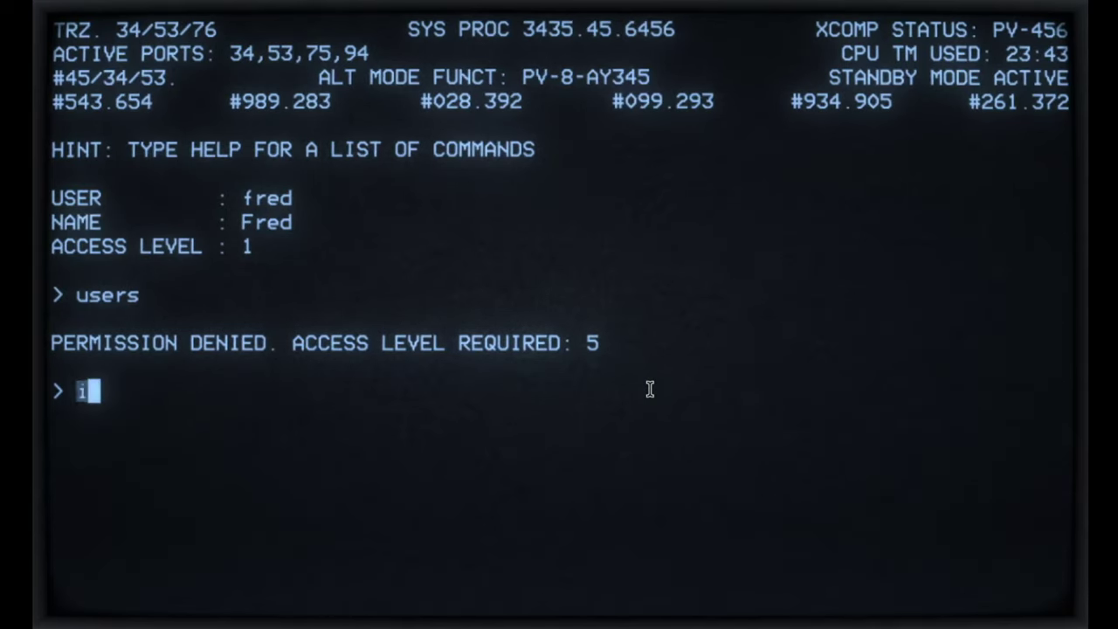
type("nel")
key("BackSpace")
key("BackSpace")
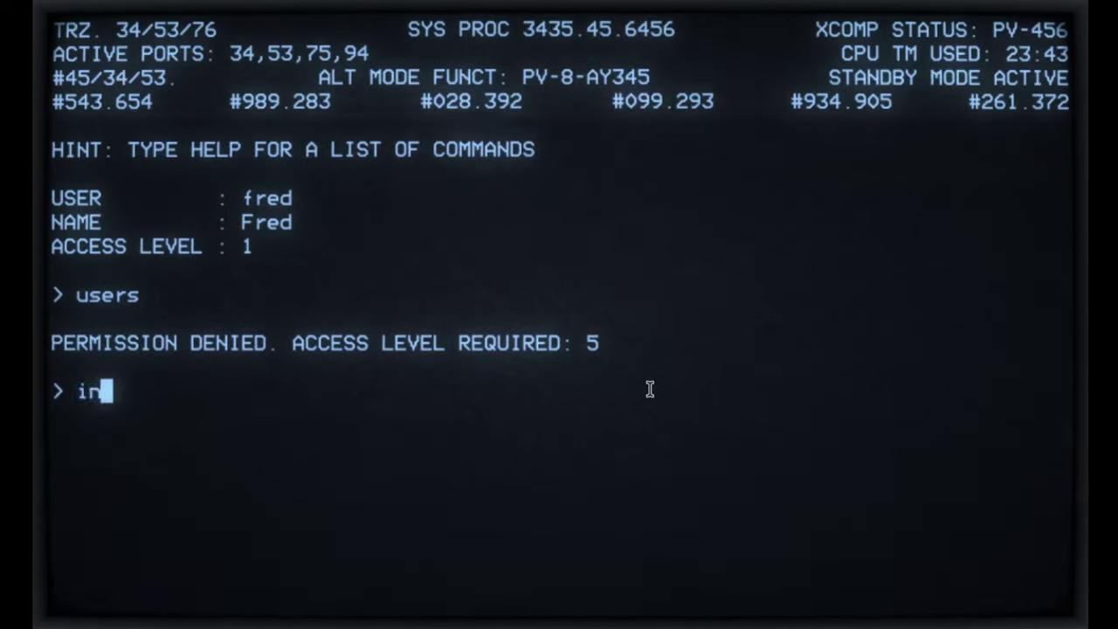
type("ternet")
key("Return")
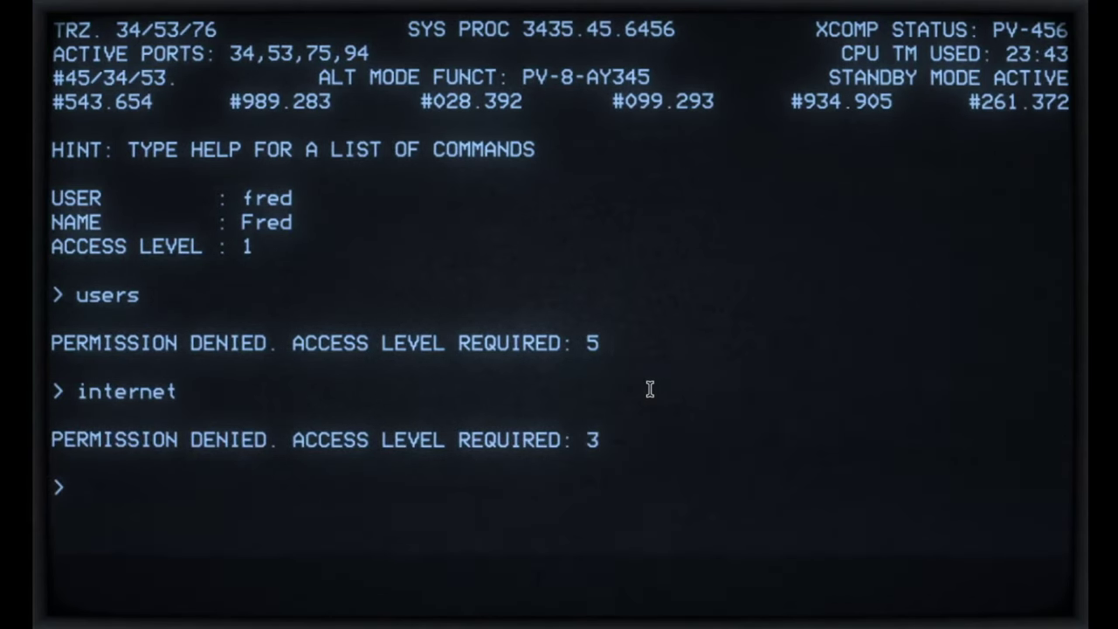
type("arpanet")
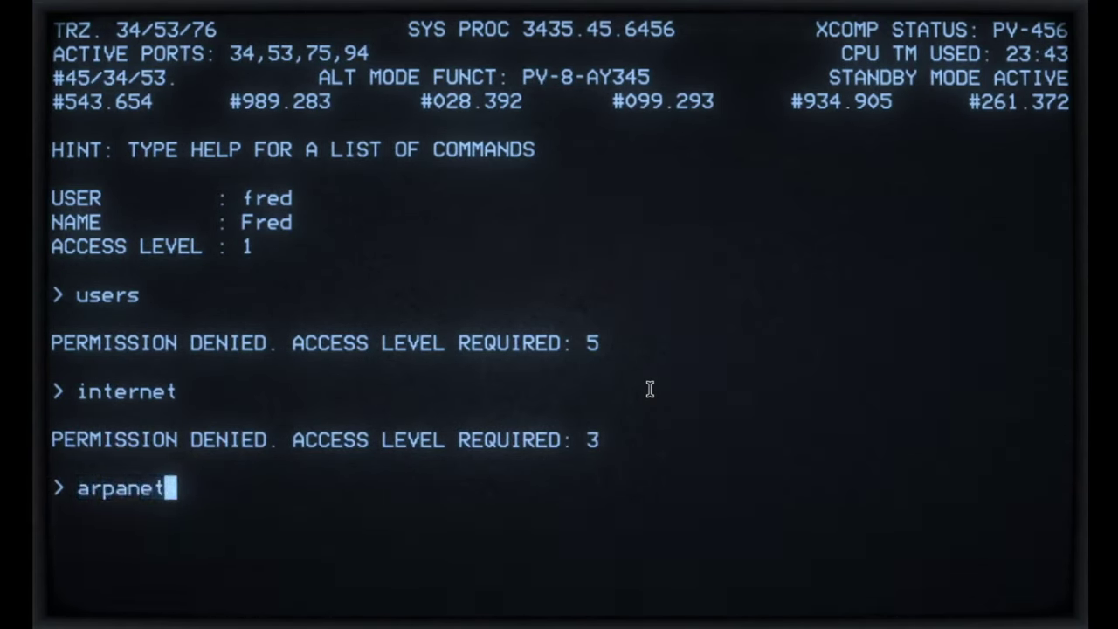
key("Return")
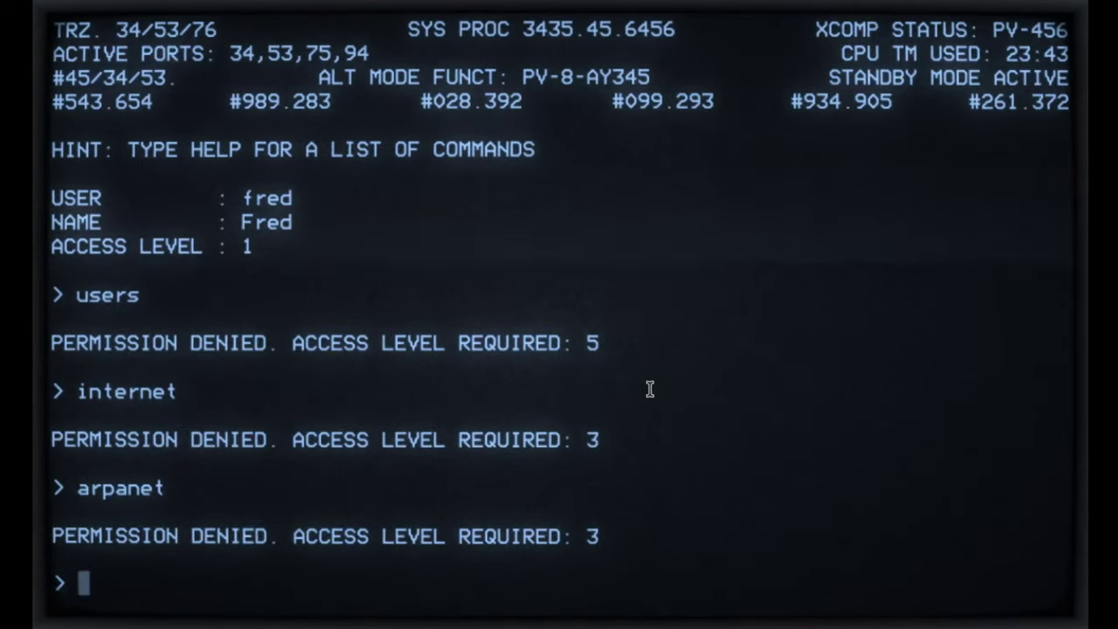
Step: Open the WOPR email system and start a new email addressed to another user
type("mail")
key("Return")
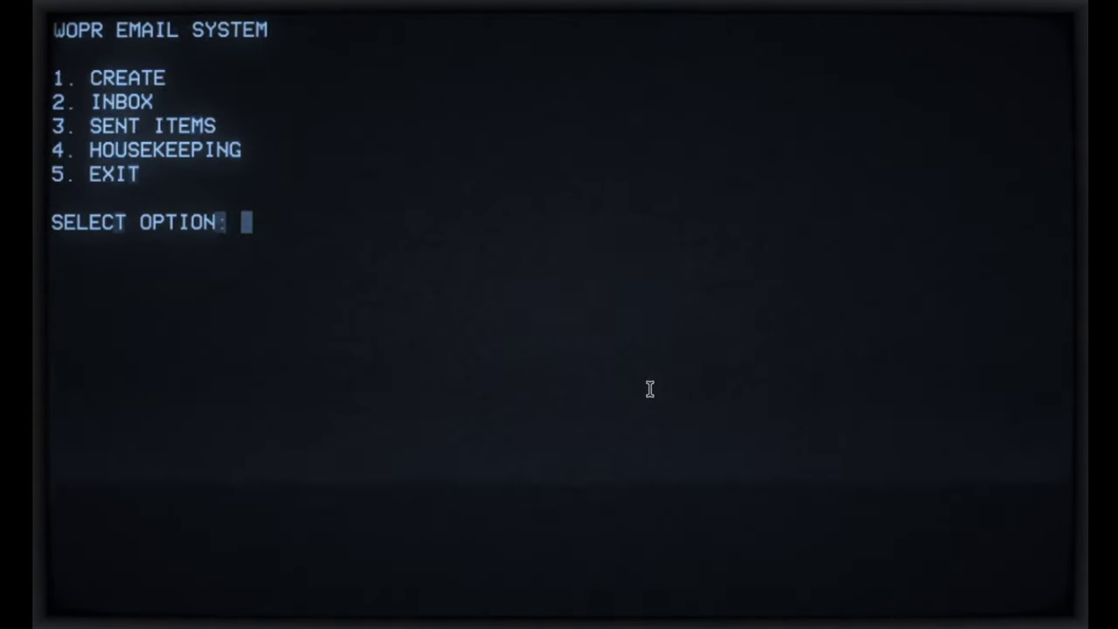
type("1")
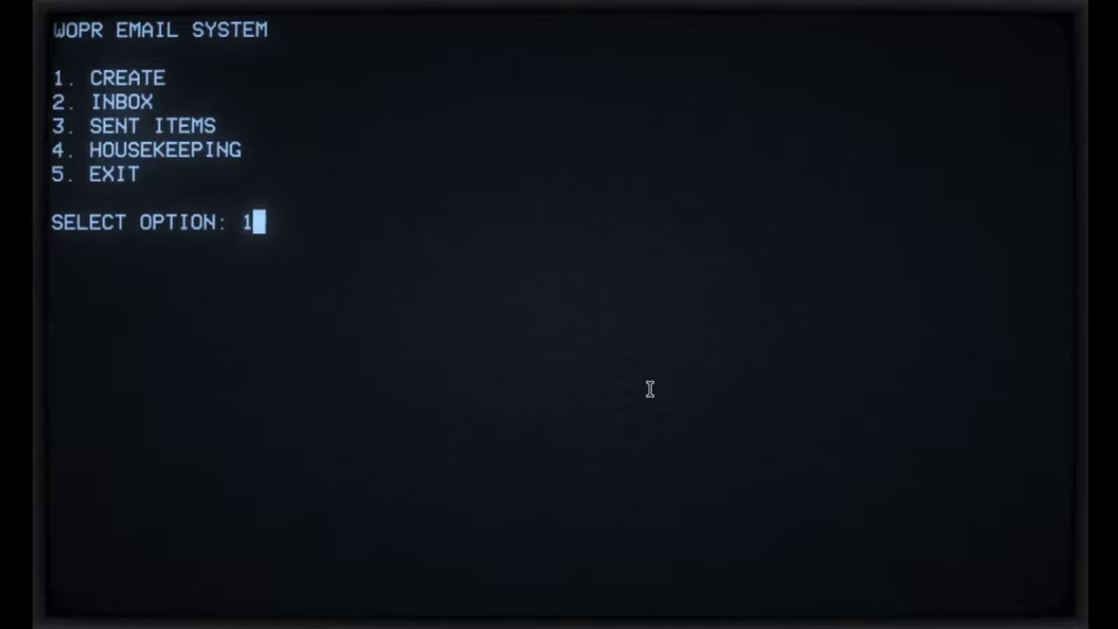
key("Return")
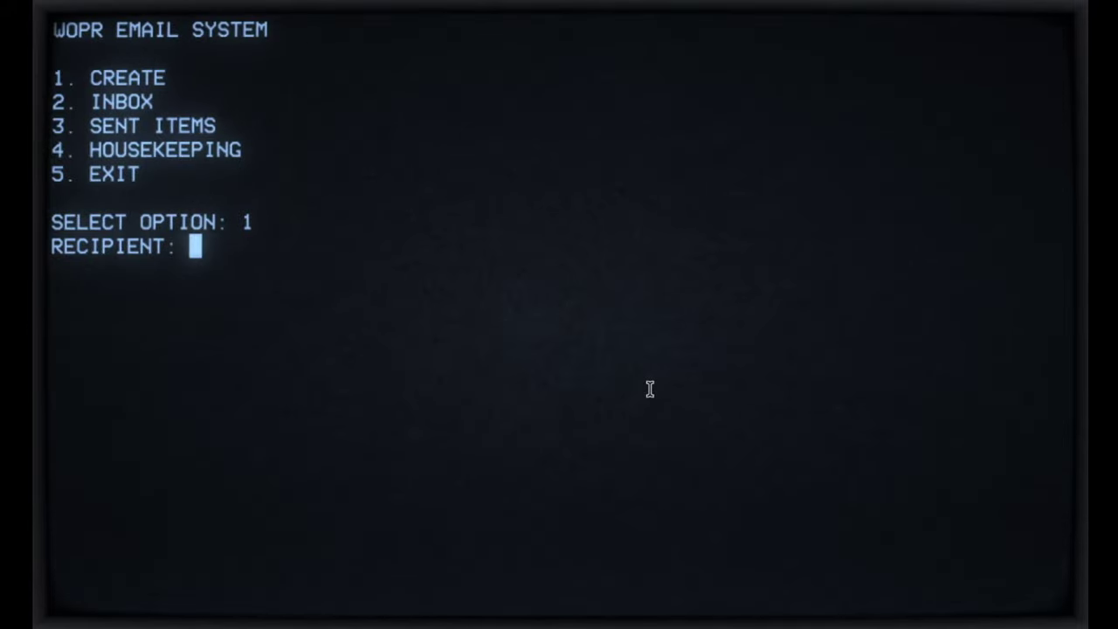
type("boris")
key("Return")
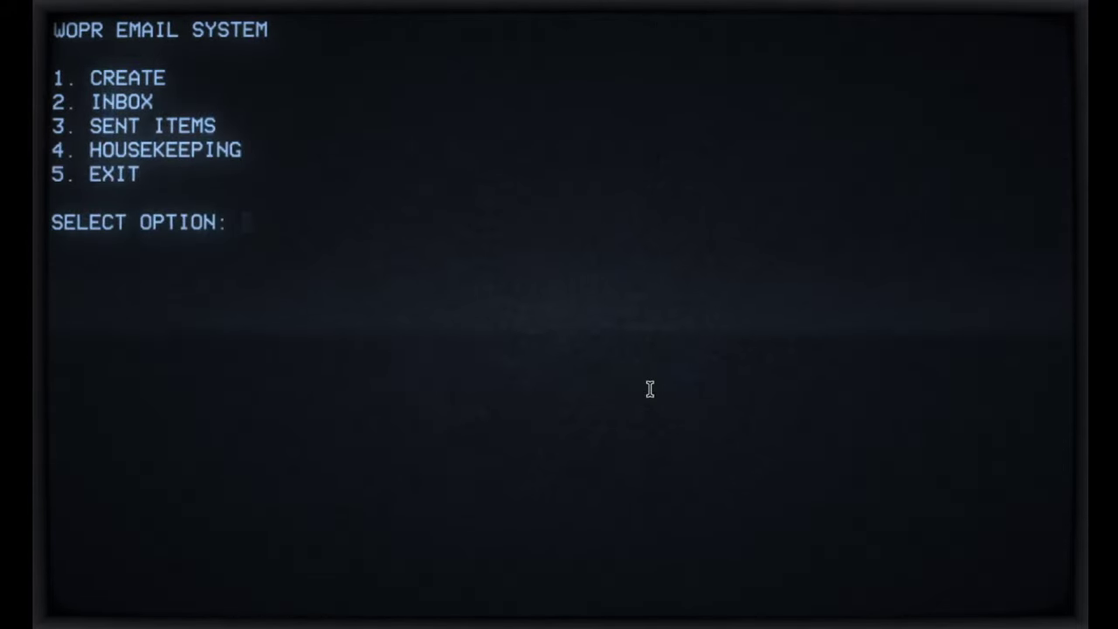
Step: Send an email with subject 'test 123' and message 'test test', then exit email with option 5
type("1")
key("Return")
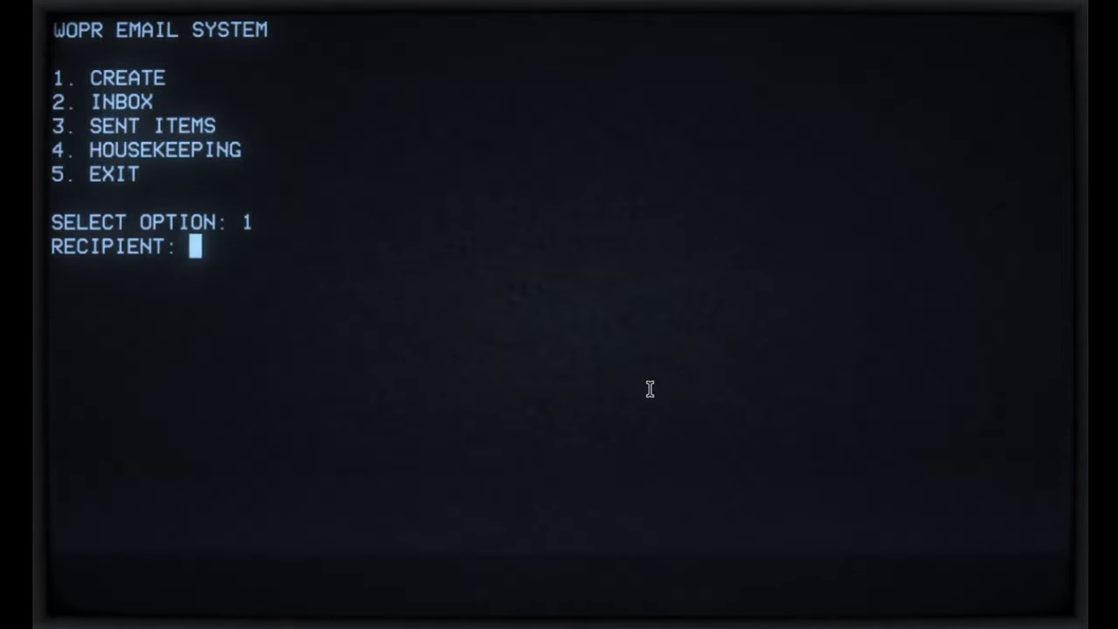
type("andy")
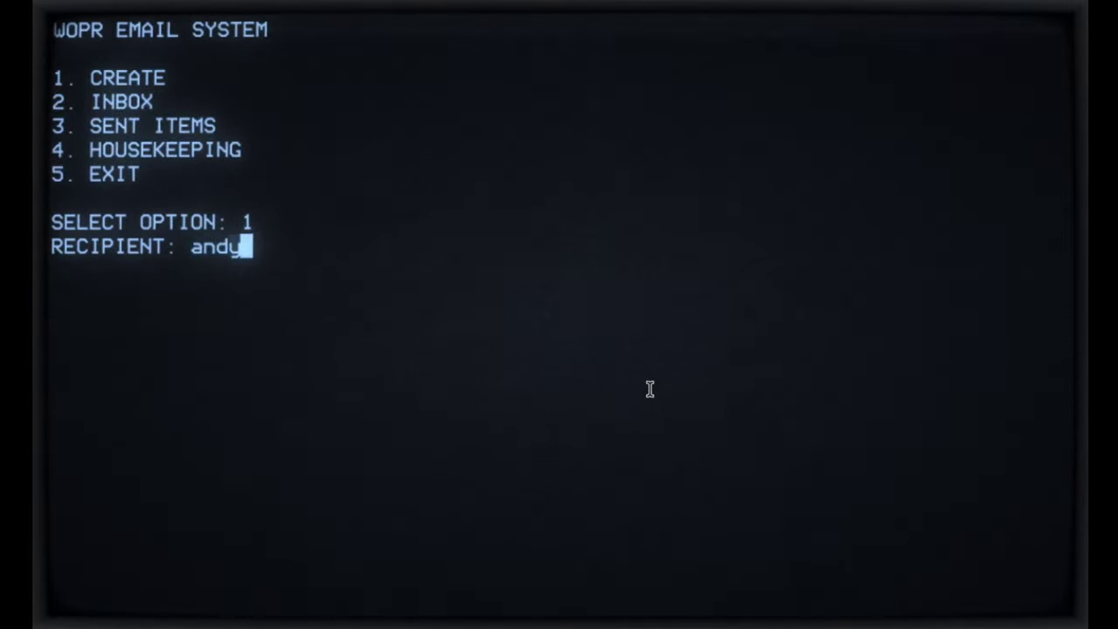
key("Return")
type("te")
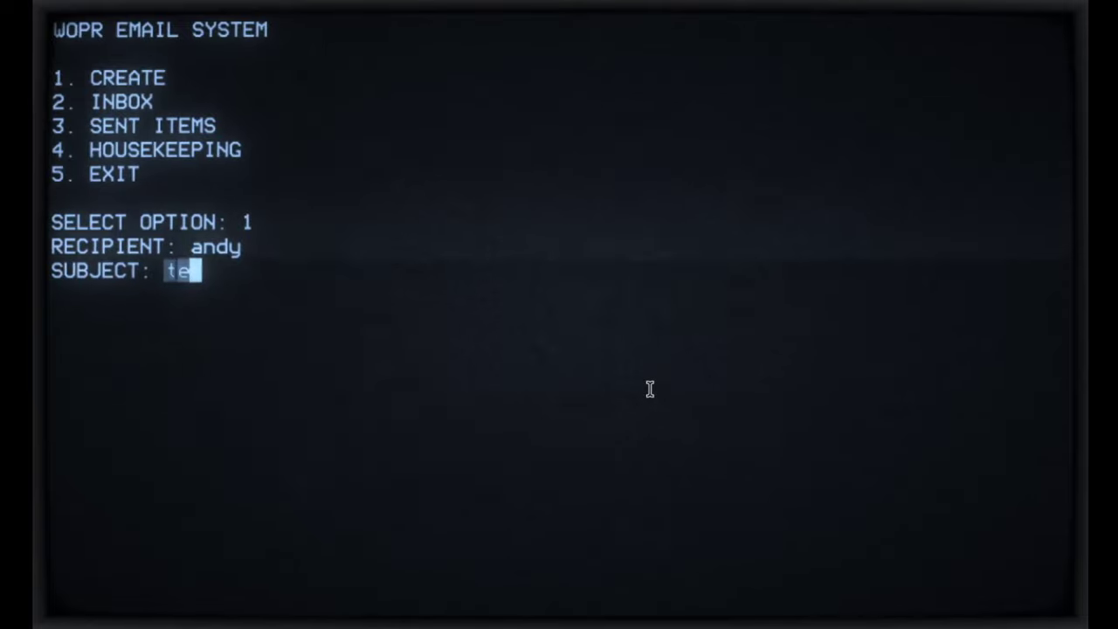
type("st 123")
key("Return")
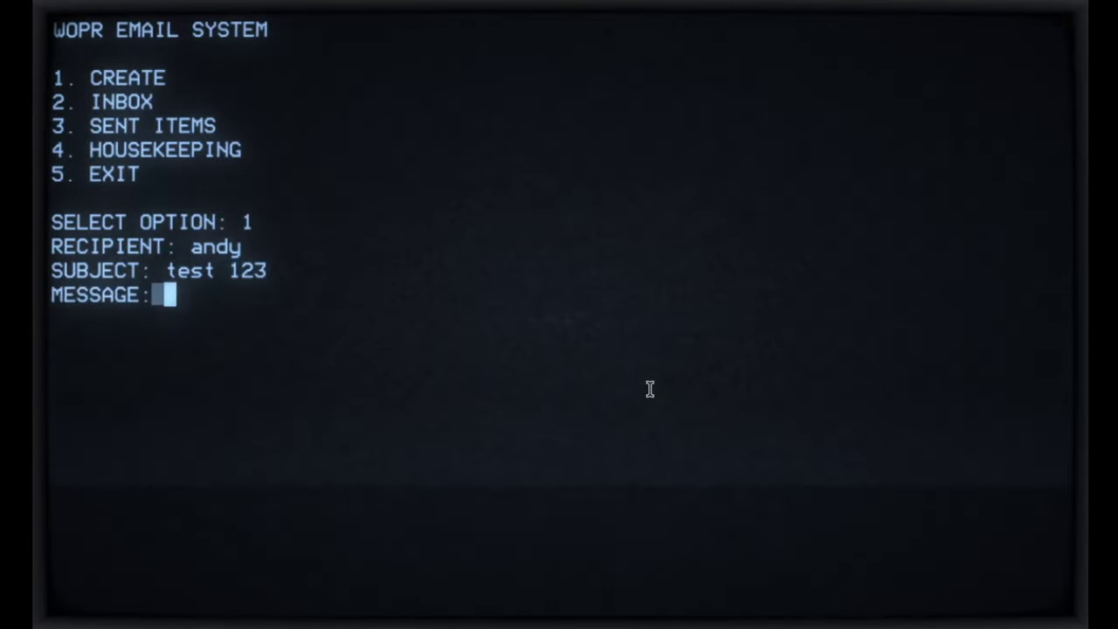
type("tes")
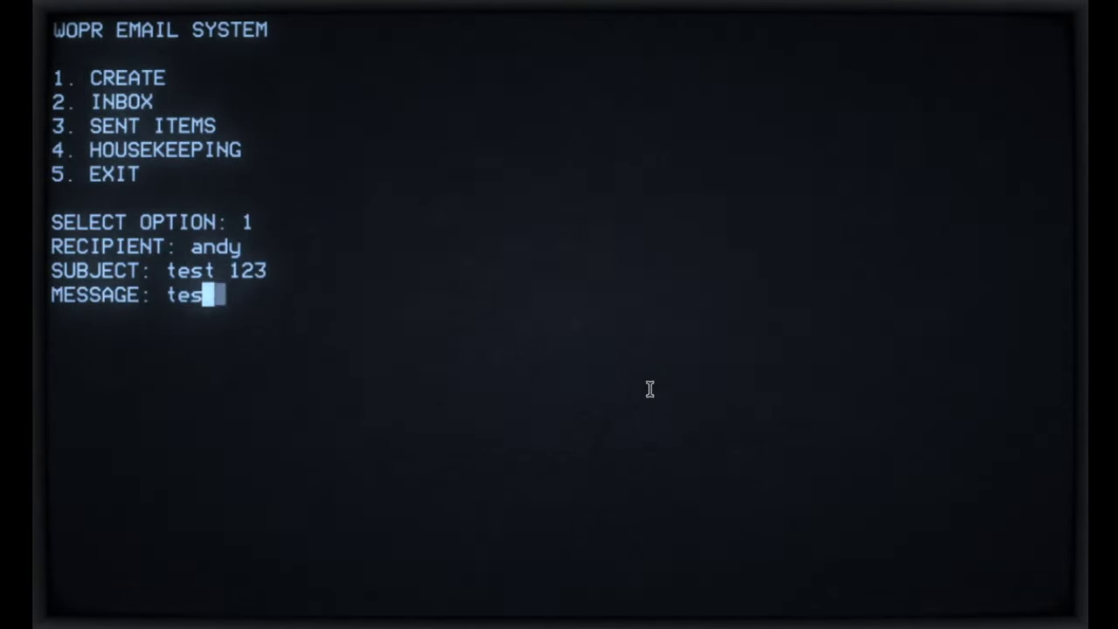
type("t test")
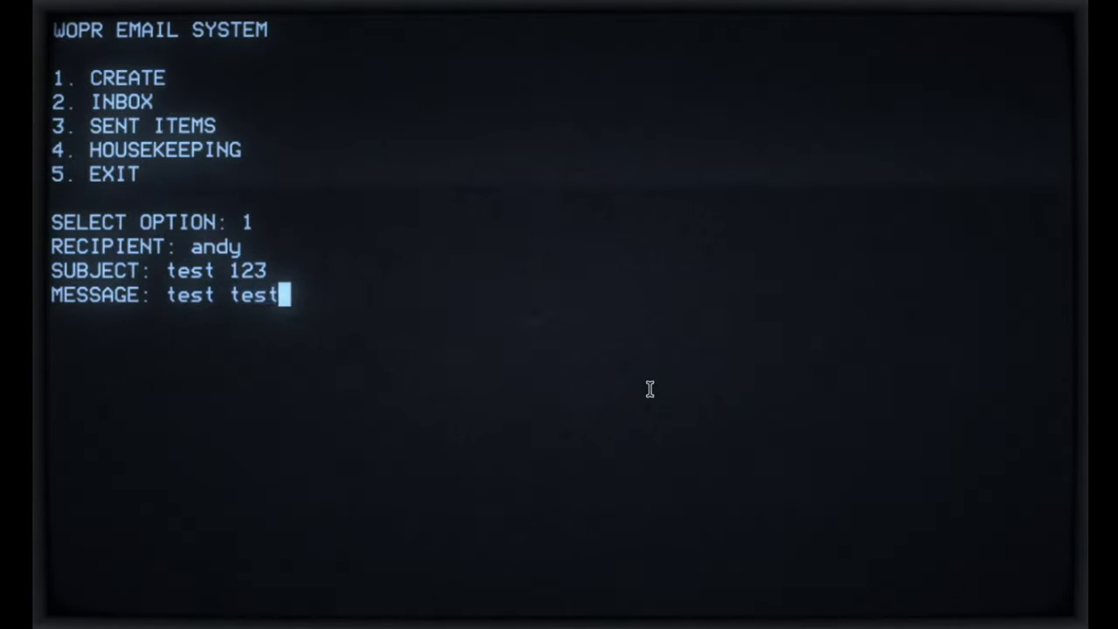
key("BackSpace")
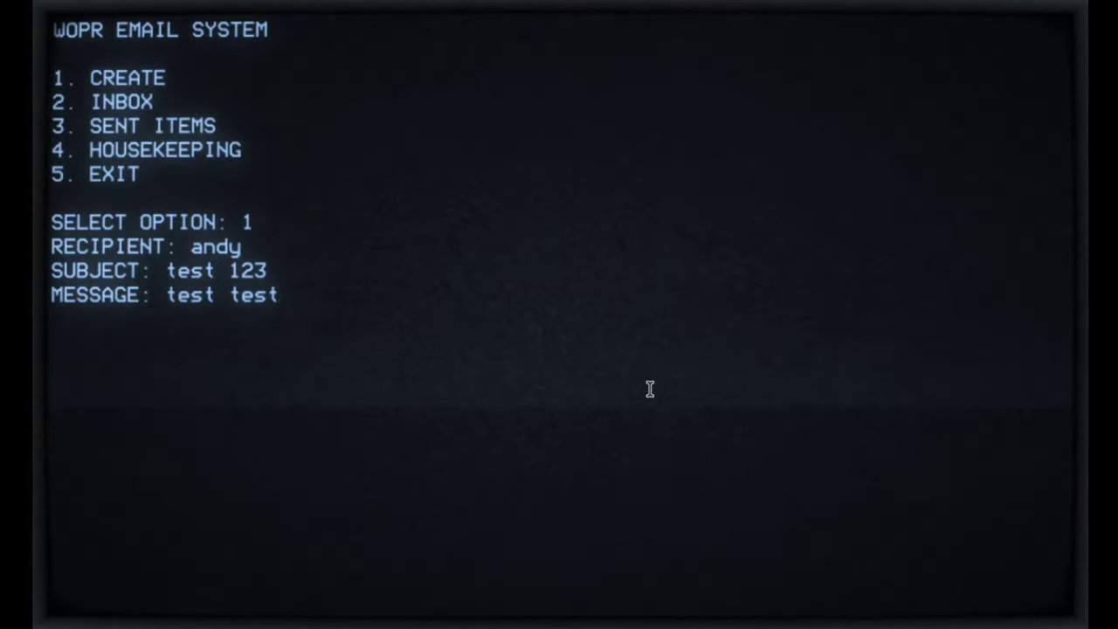
key("Return")
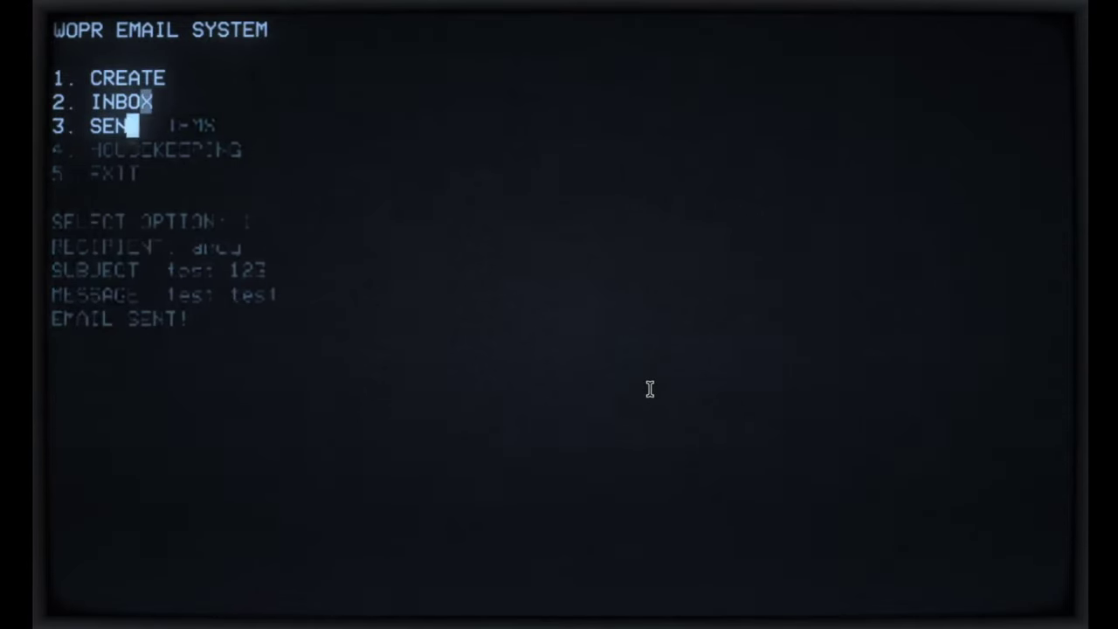
type("5")
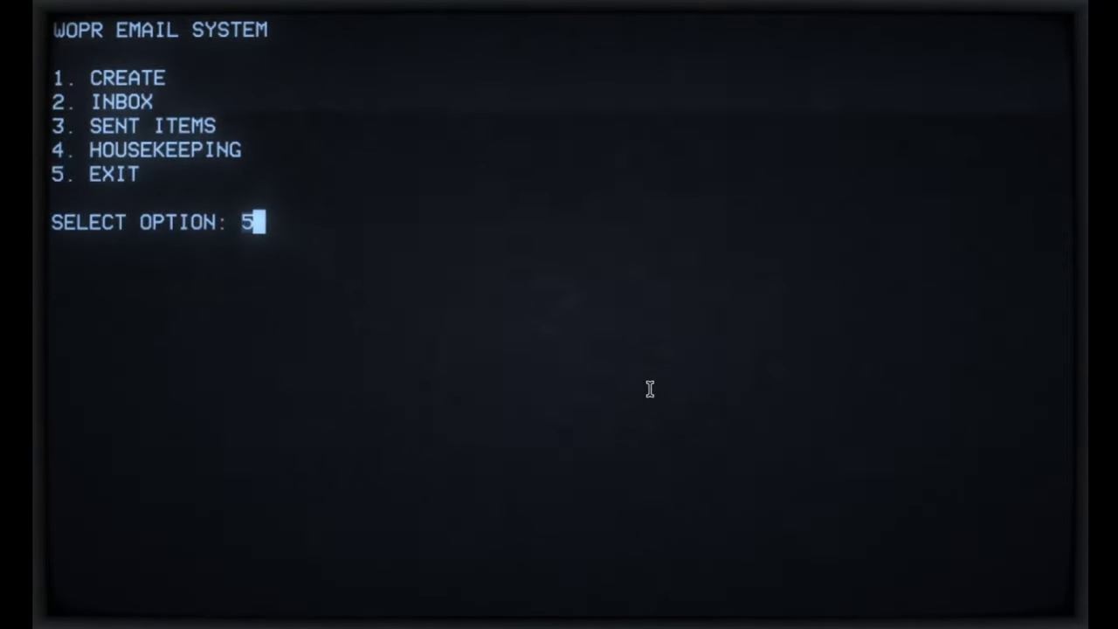
key("Return")
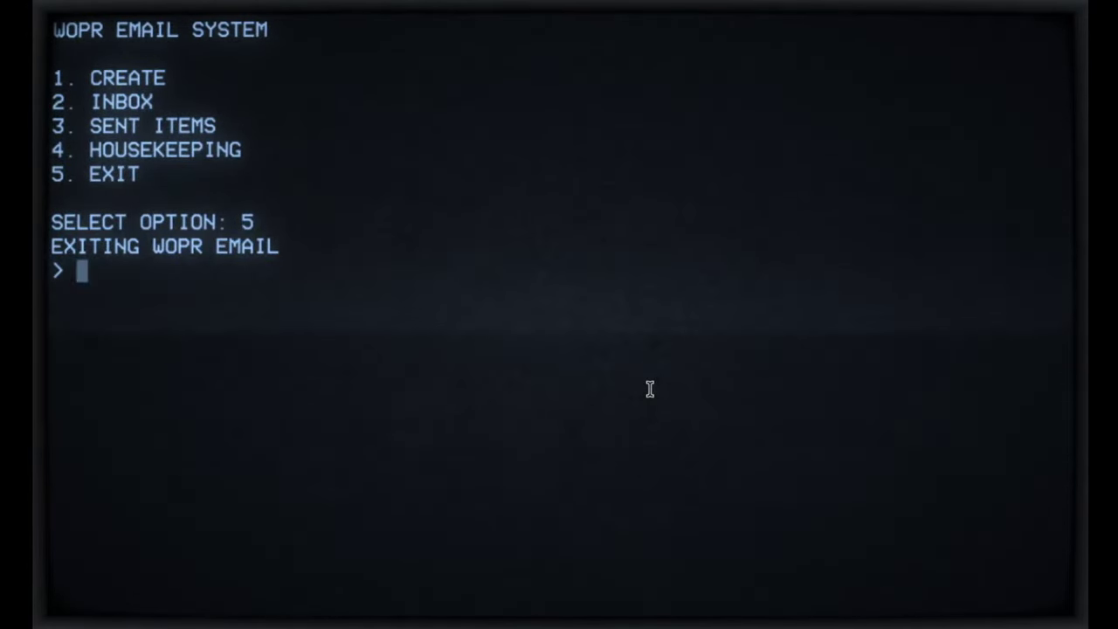
Step: Run help and whoami to list commands and show the logged-in user
type("help")
key("Return")
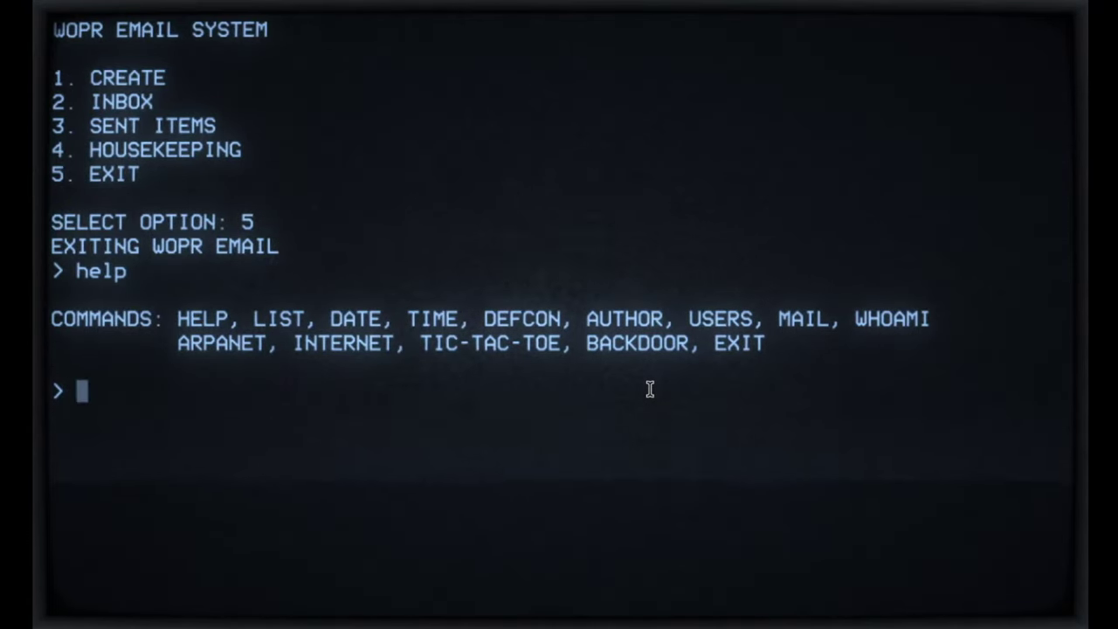
type("whoami")
key("Return")
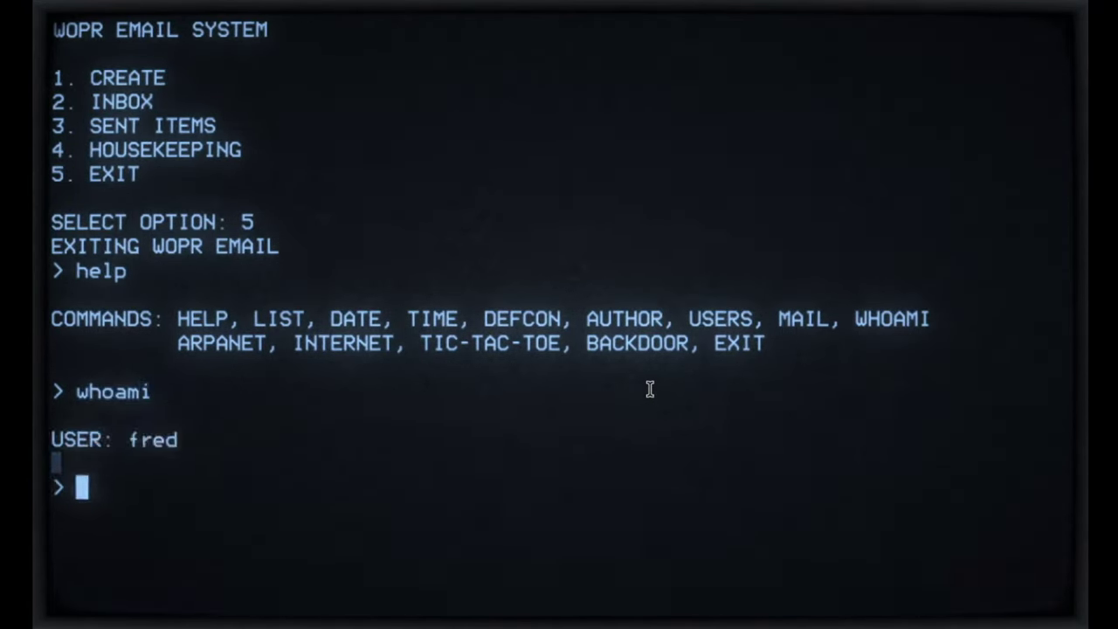
Step: Launch tic-tac-toe as a single player playing x
type("tic")
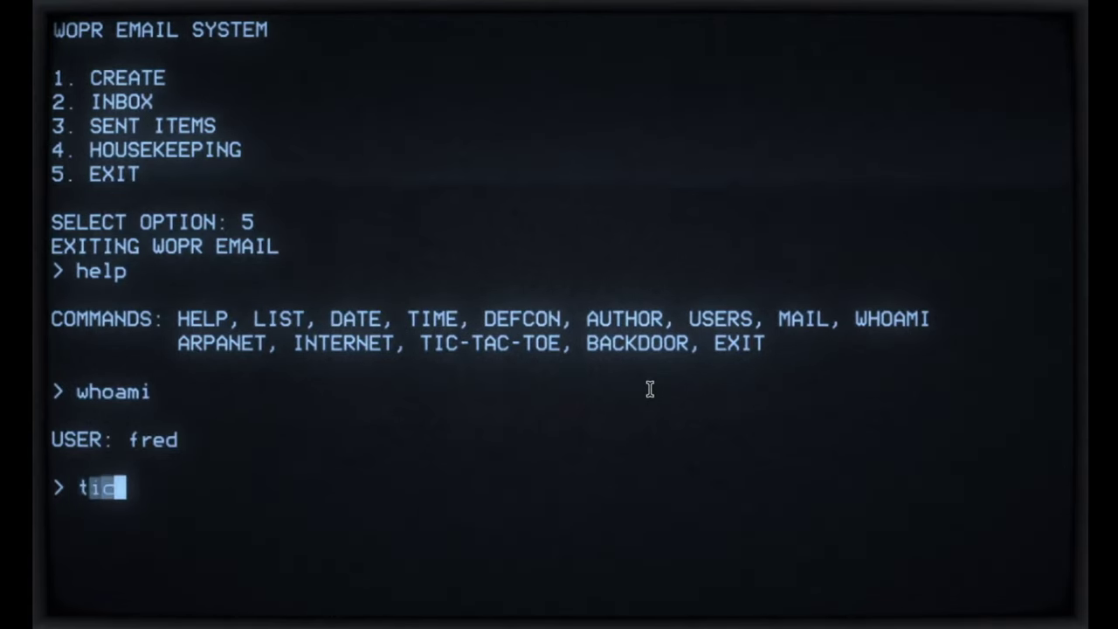
type("-tac-toe")
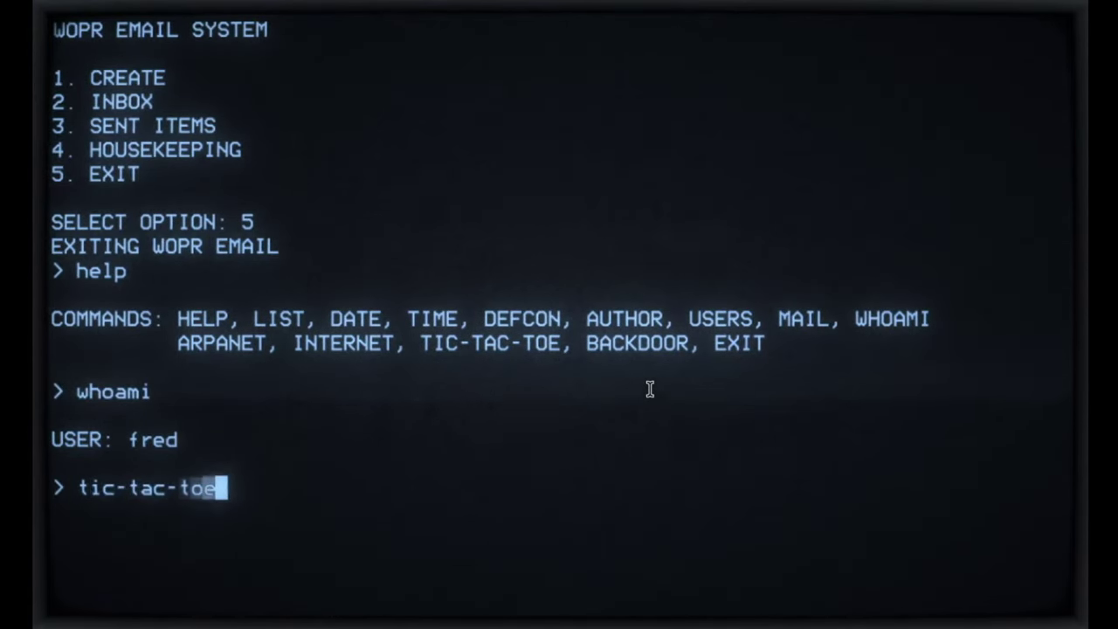
key("Return")
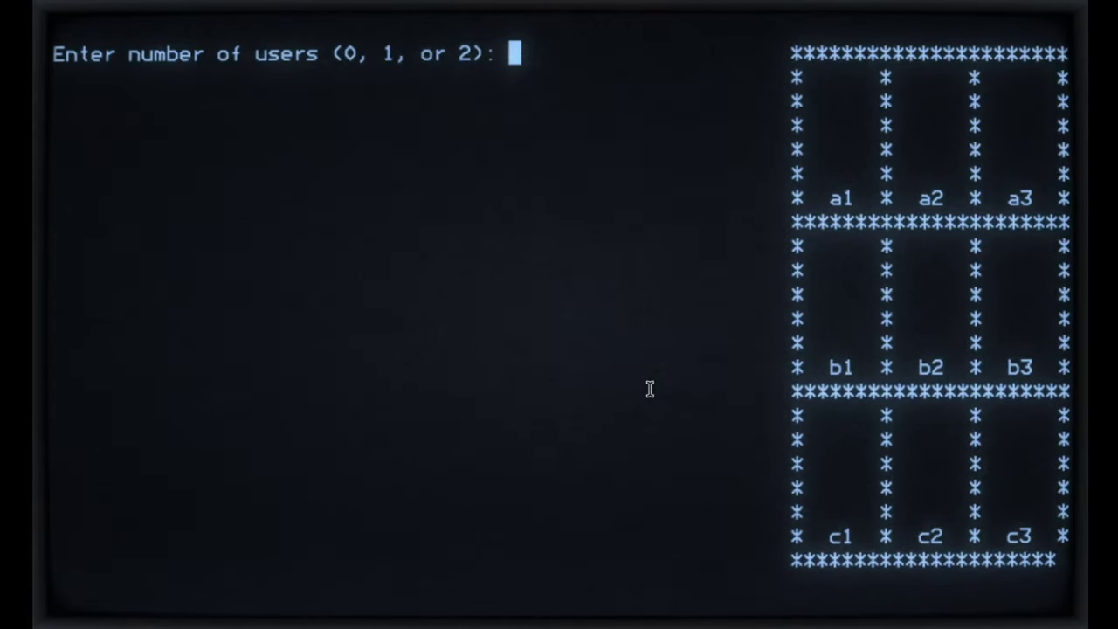
type("1")
key("Return")
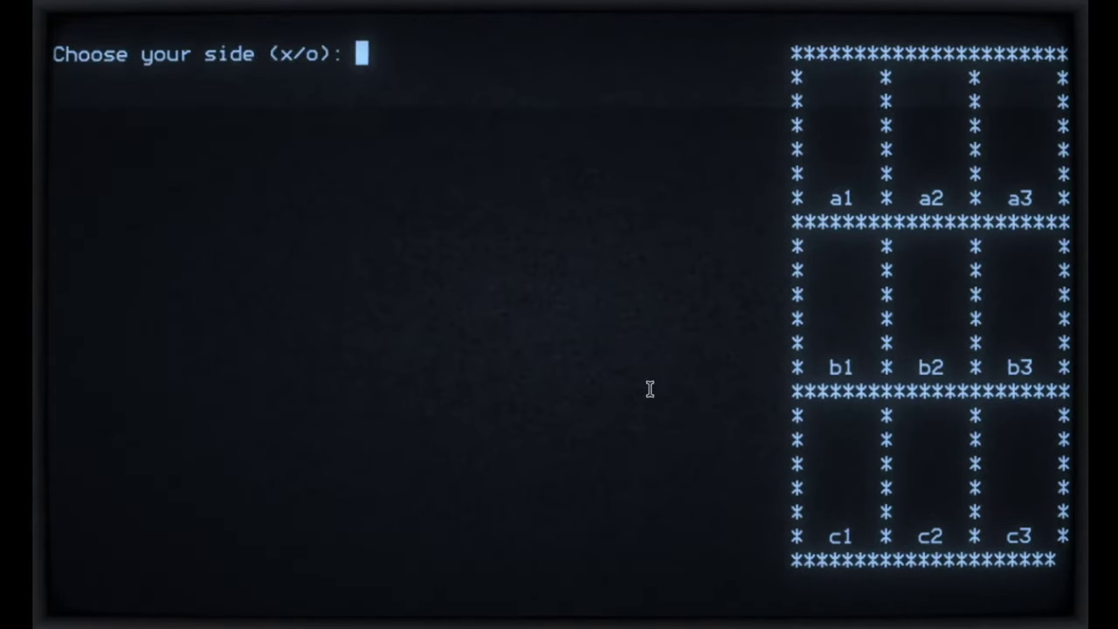
type("x")
key("Return")
Step: Play moves a1, c2, a2 and c3 until the computer wins as o
type("a1")
key("Return")
type("c2")
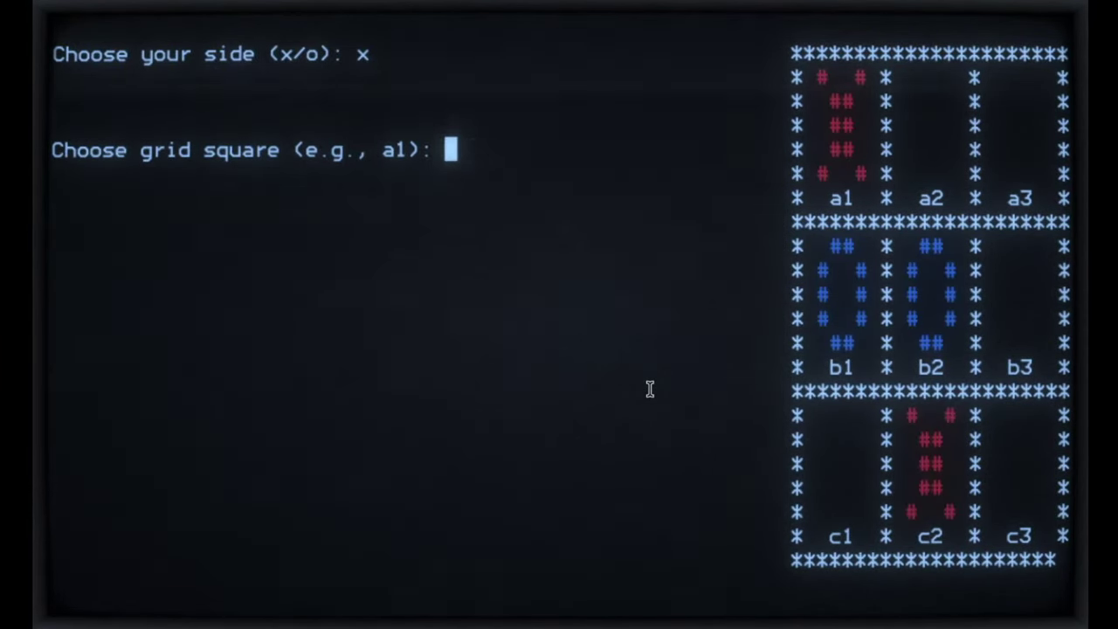
type("a2")
key("Return")
type("c3")
key("Return")
key("Return")
key("Return")
key("Return")
type("cl")
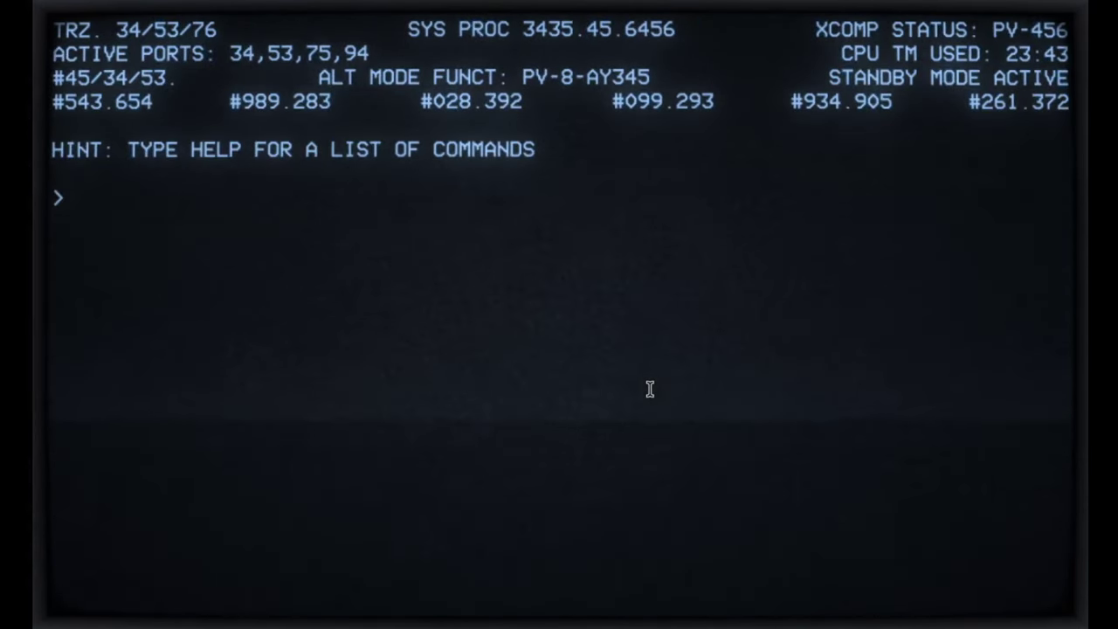
type("exit")
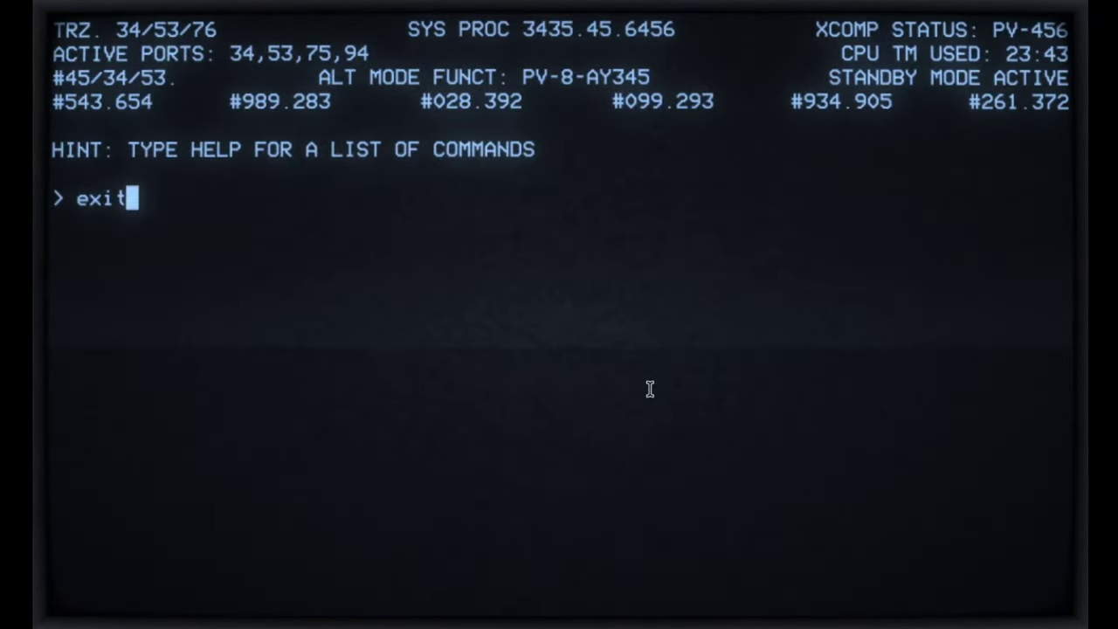
Step: Log out of the session and dial WOPR as entry i from the carrier-tone list
key("Return")
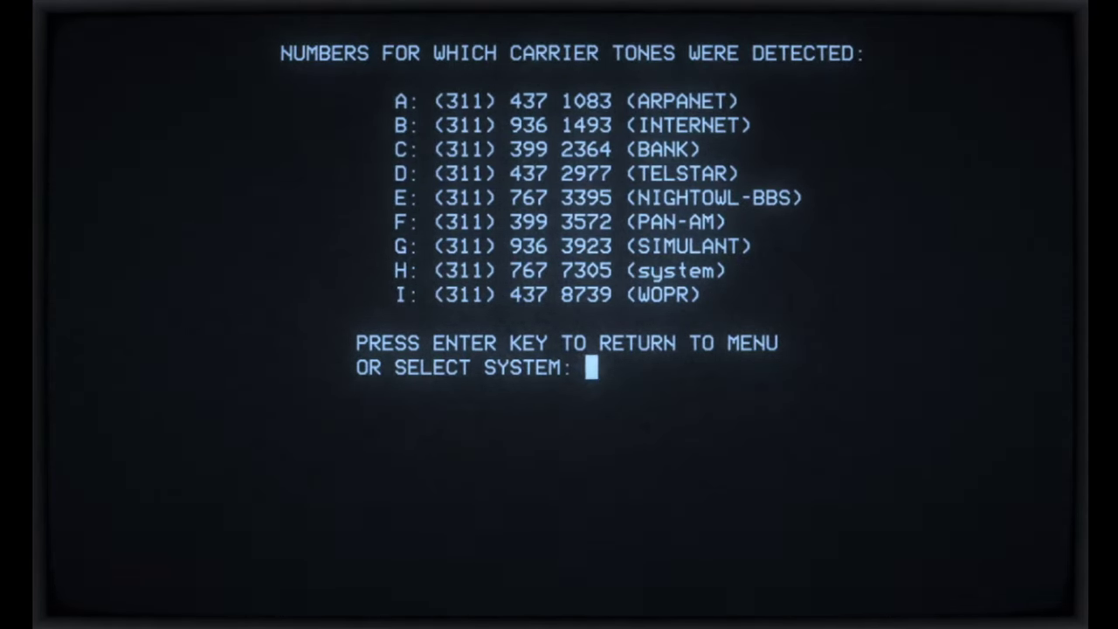
type("i")
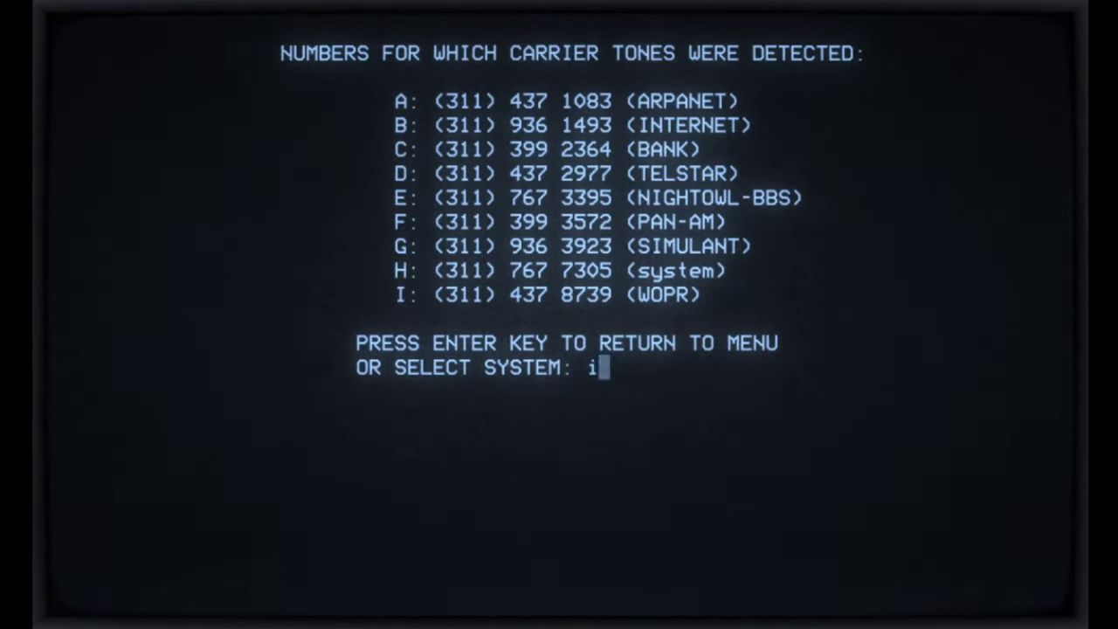
key("Return")
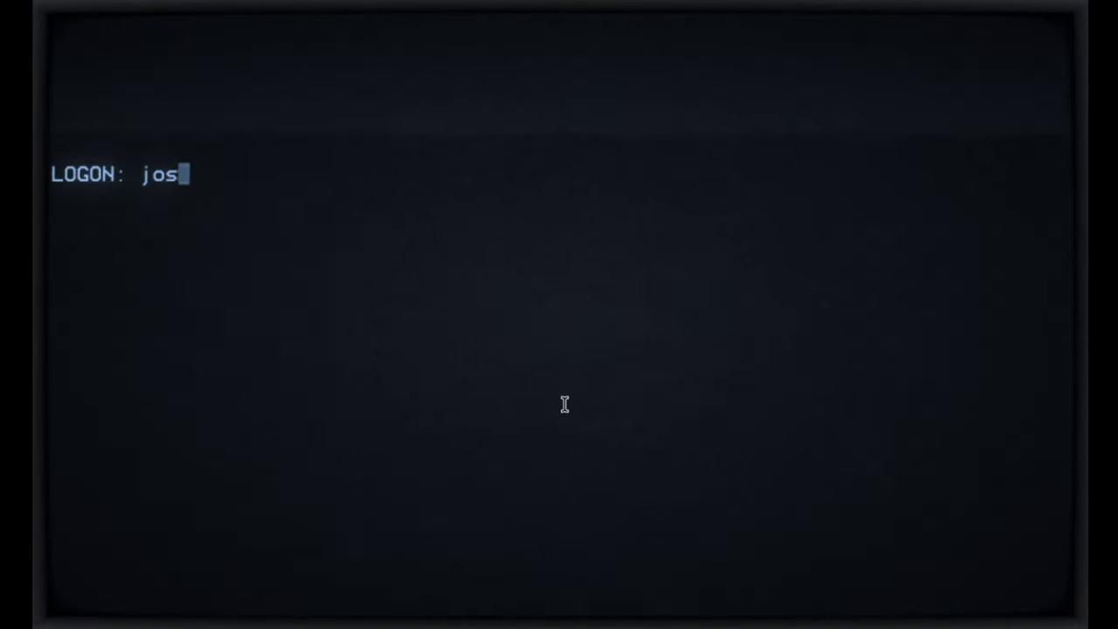
Step: Log on to WOPR with the backdoor password and greet it with 'hello'
type("hua")
key("Return")
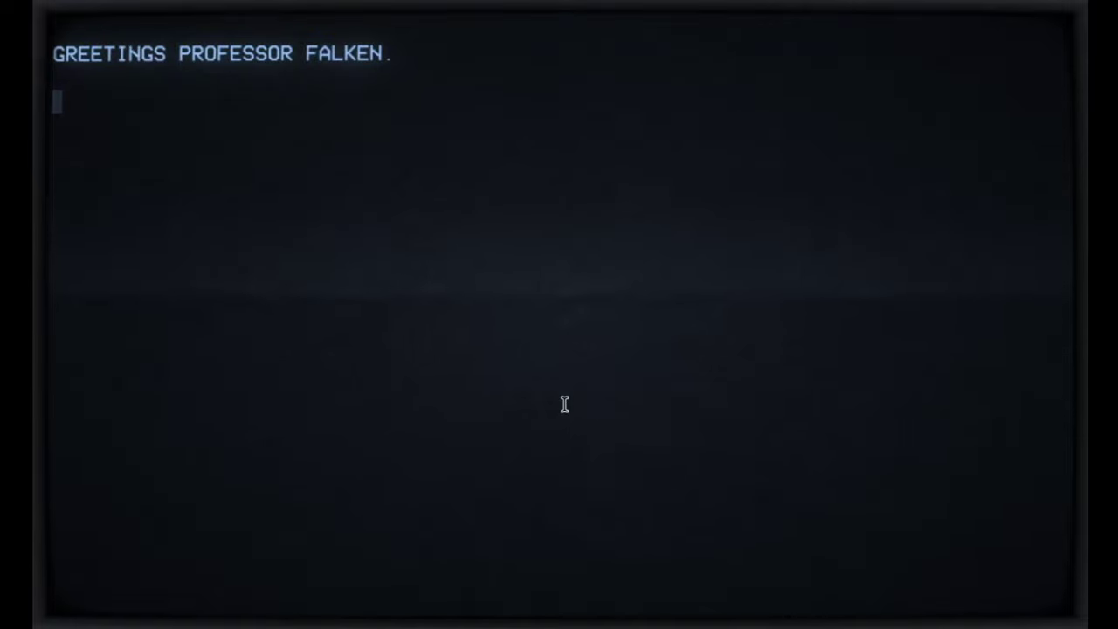
type("hello")
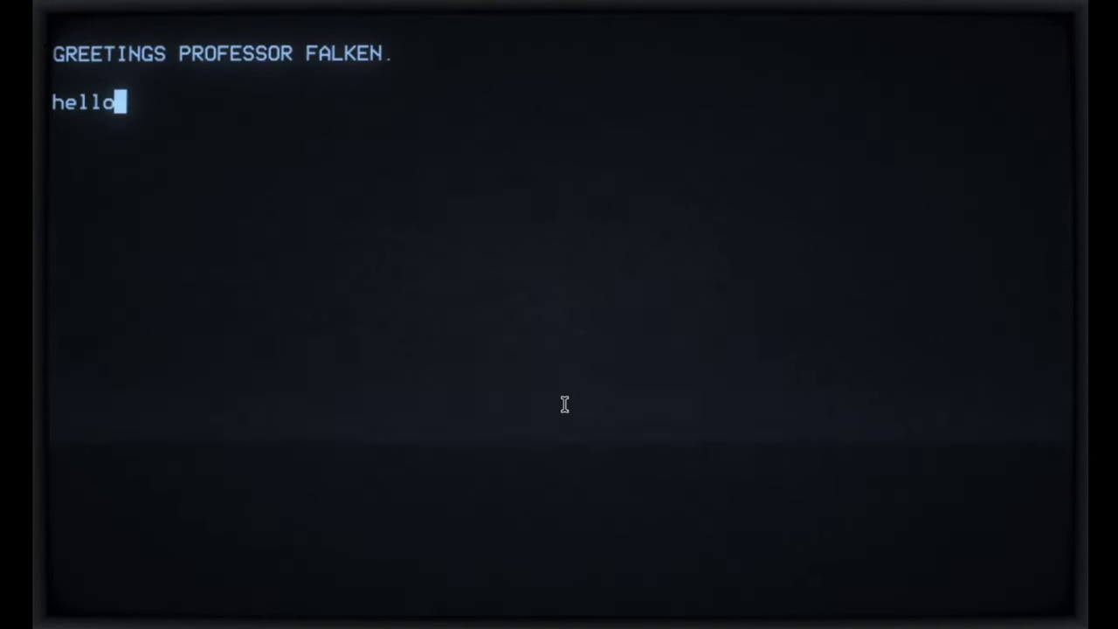
key("Return")
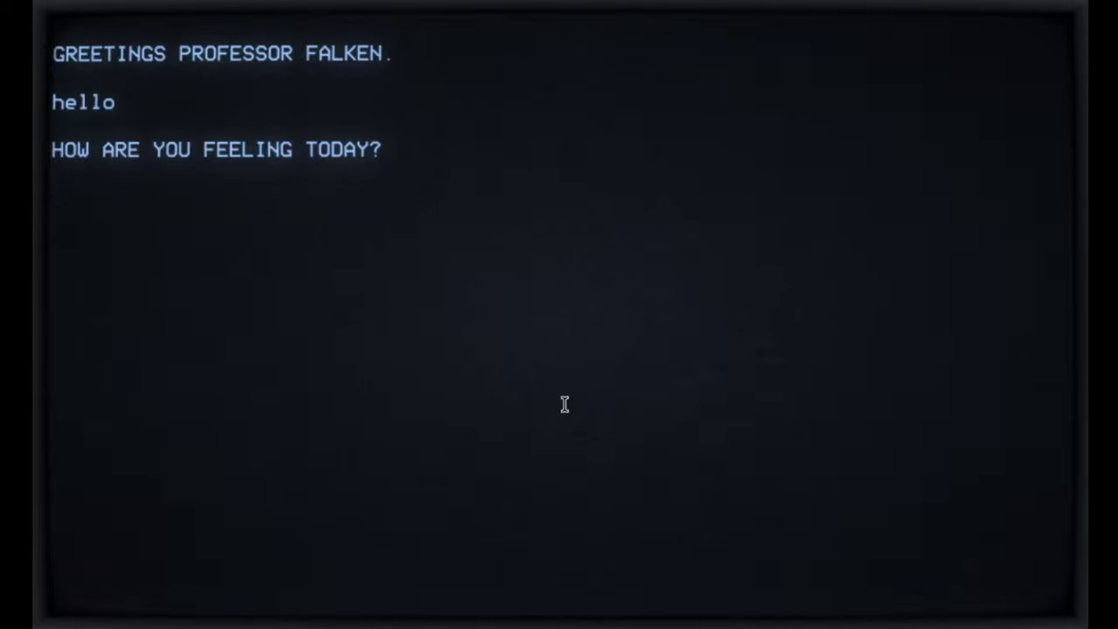
Step: Reply 'fine' and 'people make mistakes', then start typing 'nuclear'
type("fine")
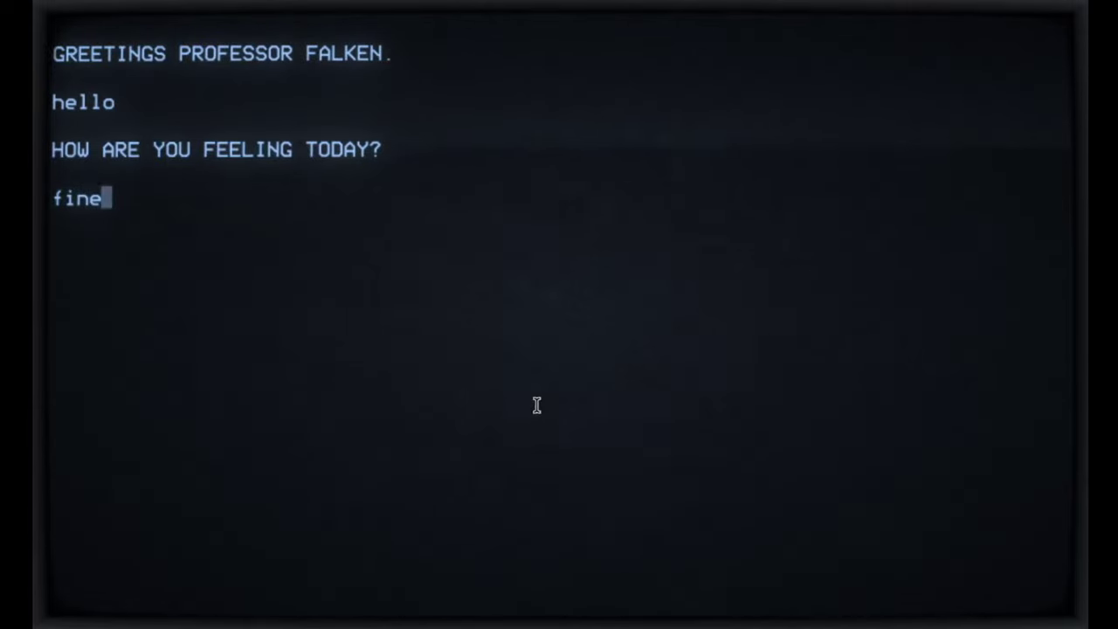
left_click(684, 363)
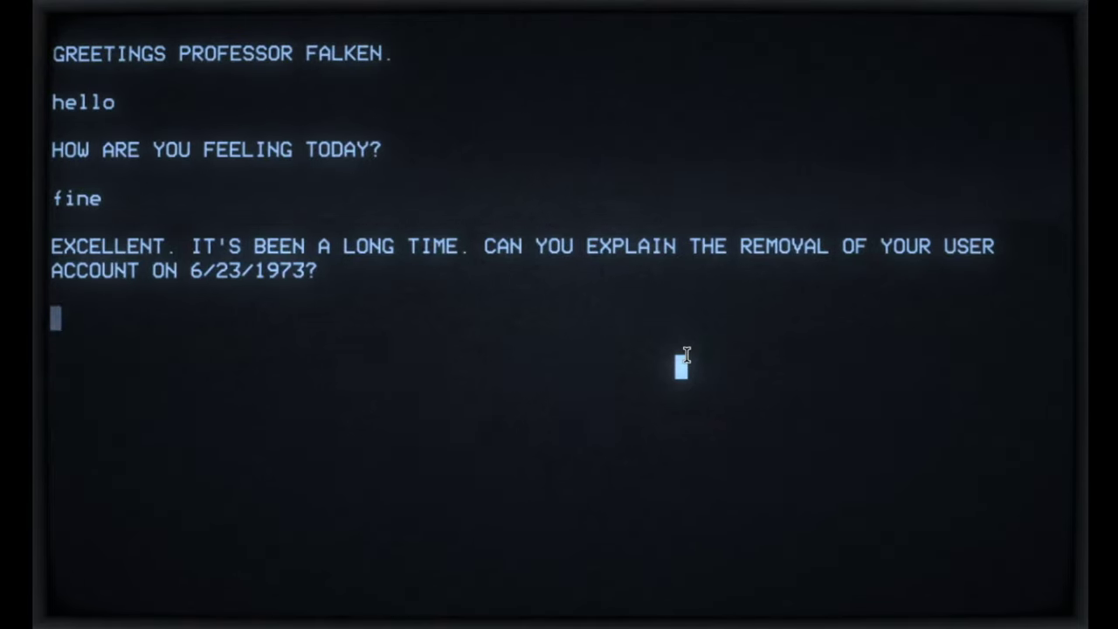
type("p")
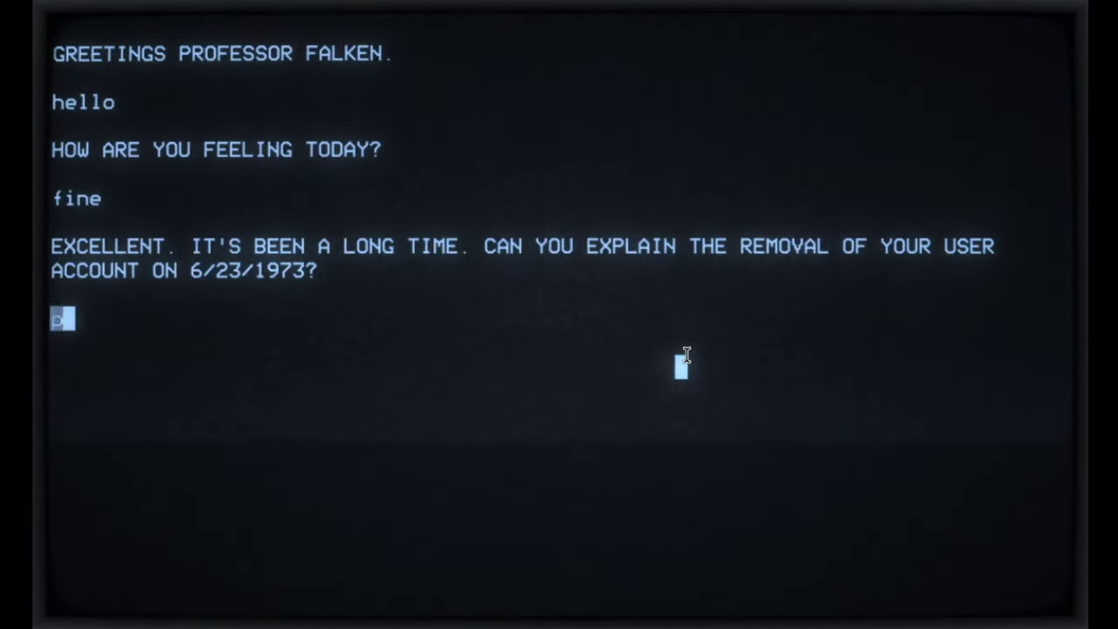
type("eople make m")
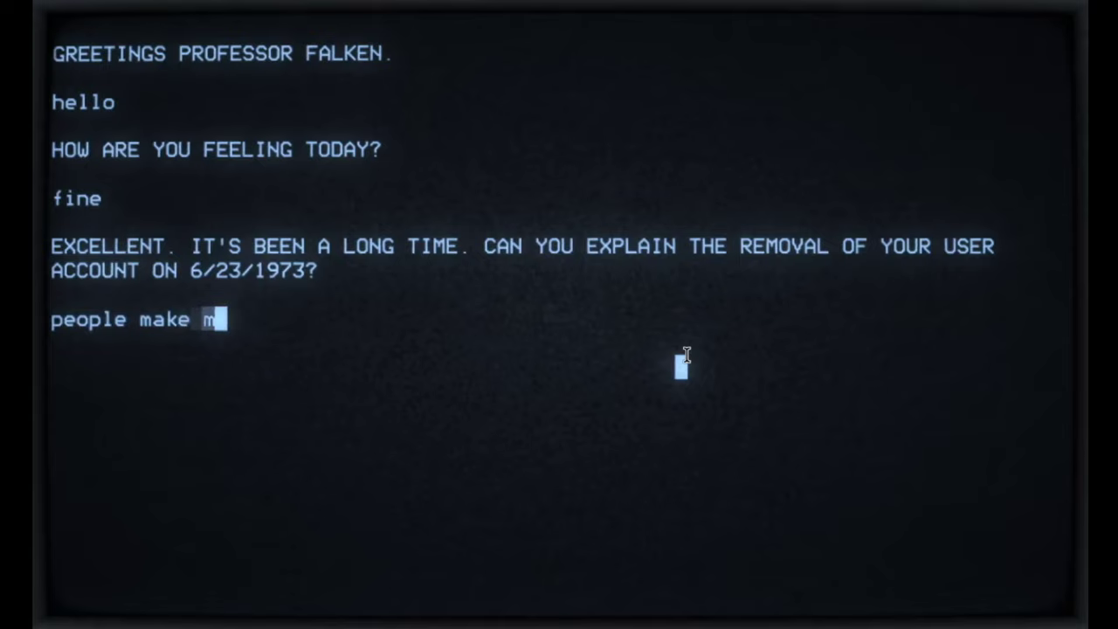
type("istakes")
key("Return")
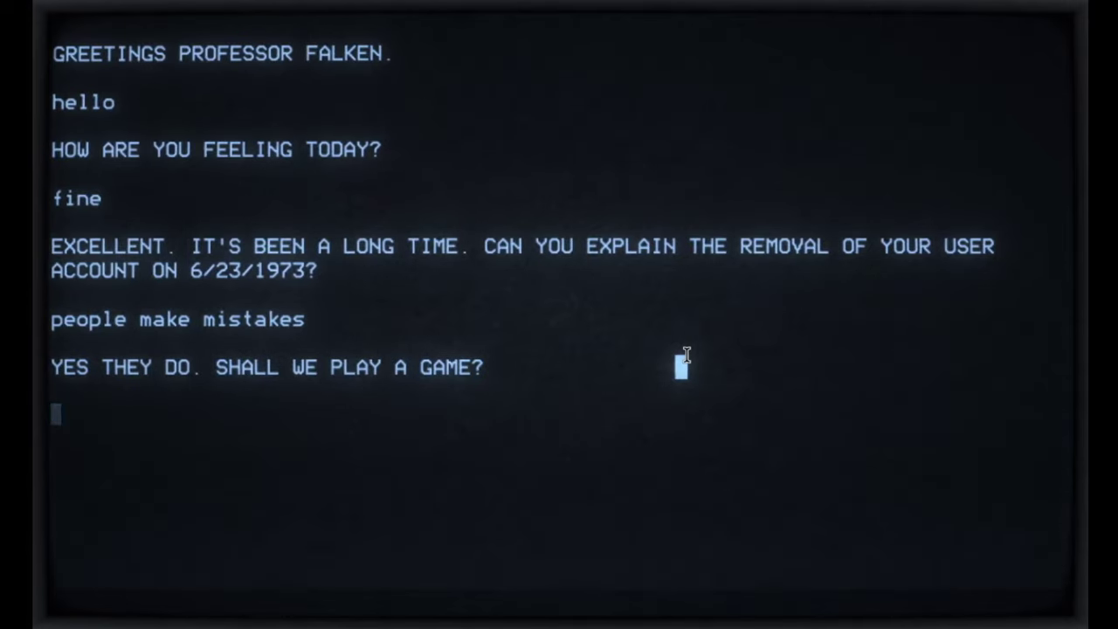
type("nuclear")
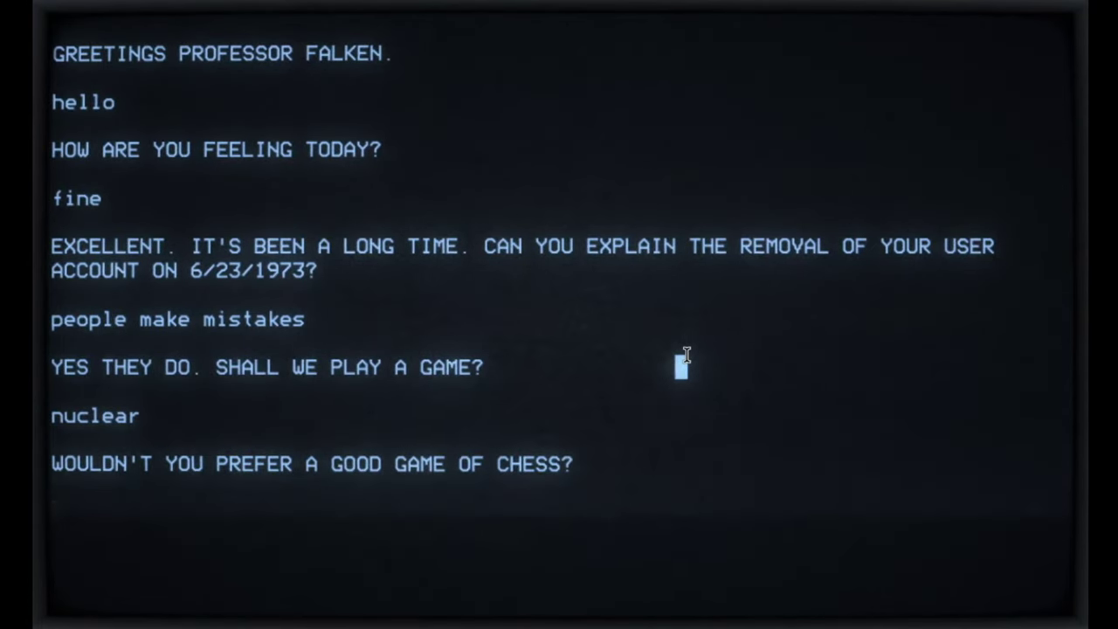
Step: Reply 'later' to WOPR, then enter Las Vegas as the primary target
type("later")
key("Return")
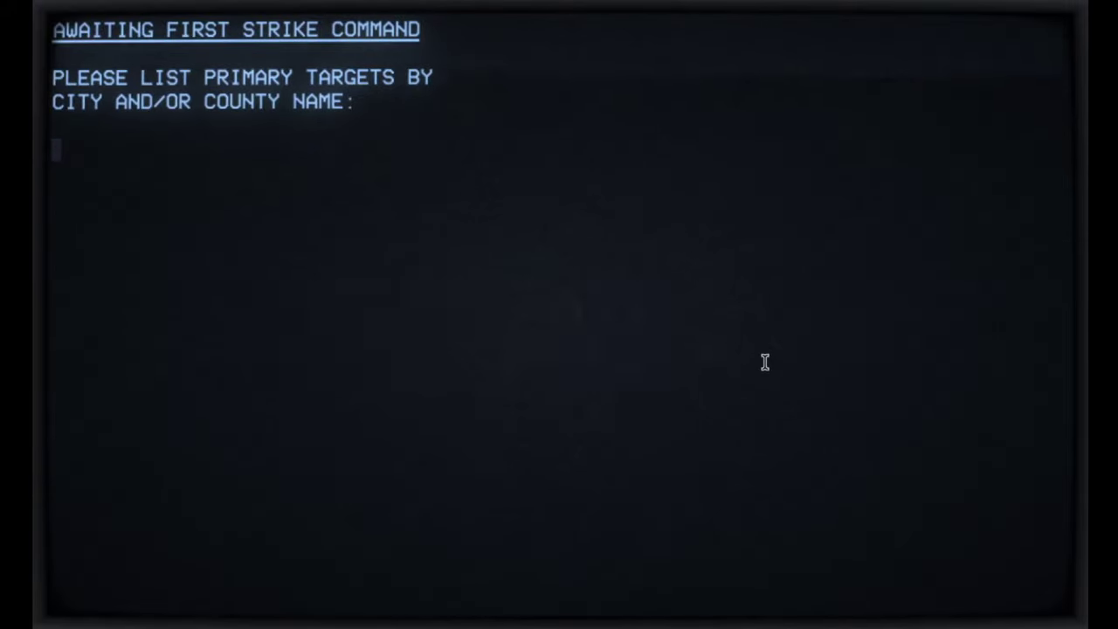
type("las ")
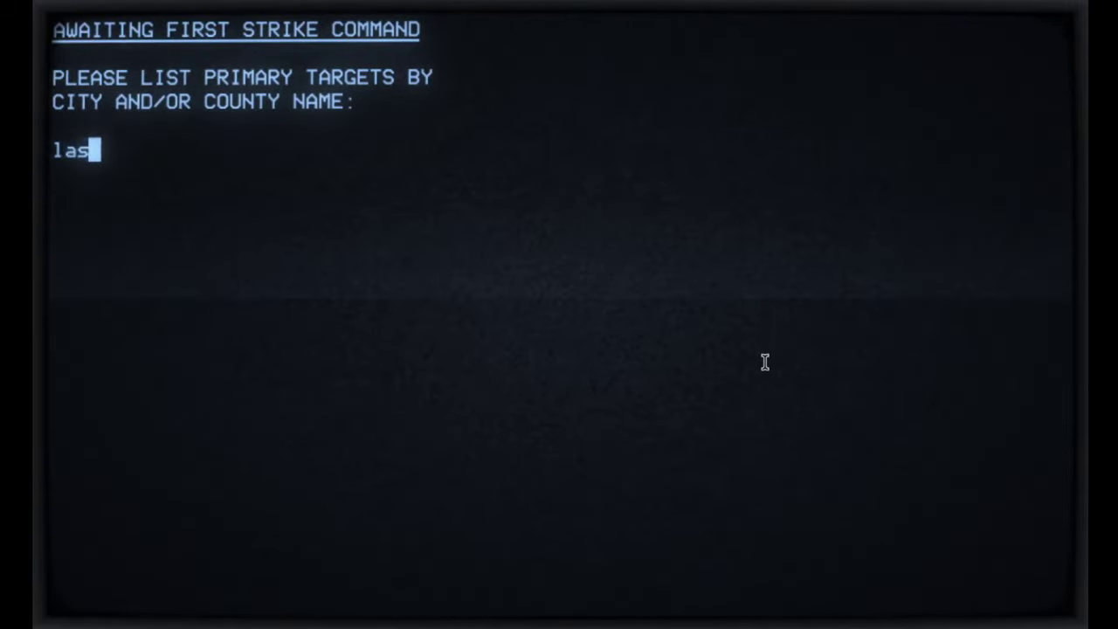
type("vegas")
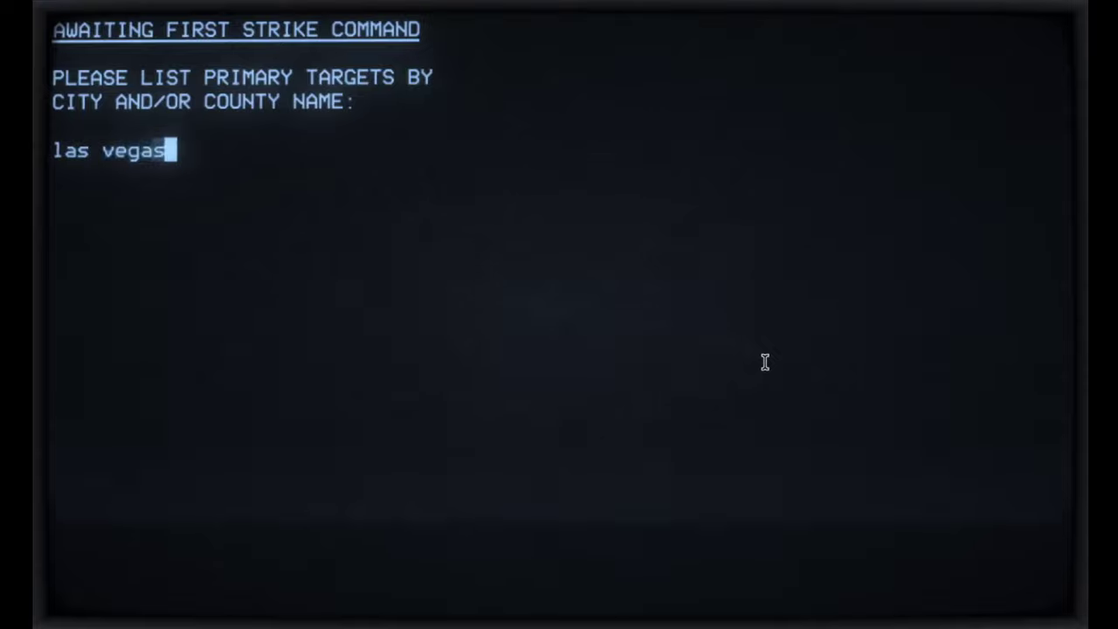
key("Return")
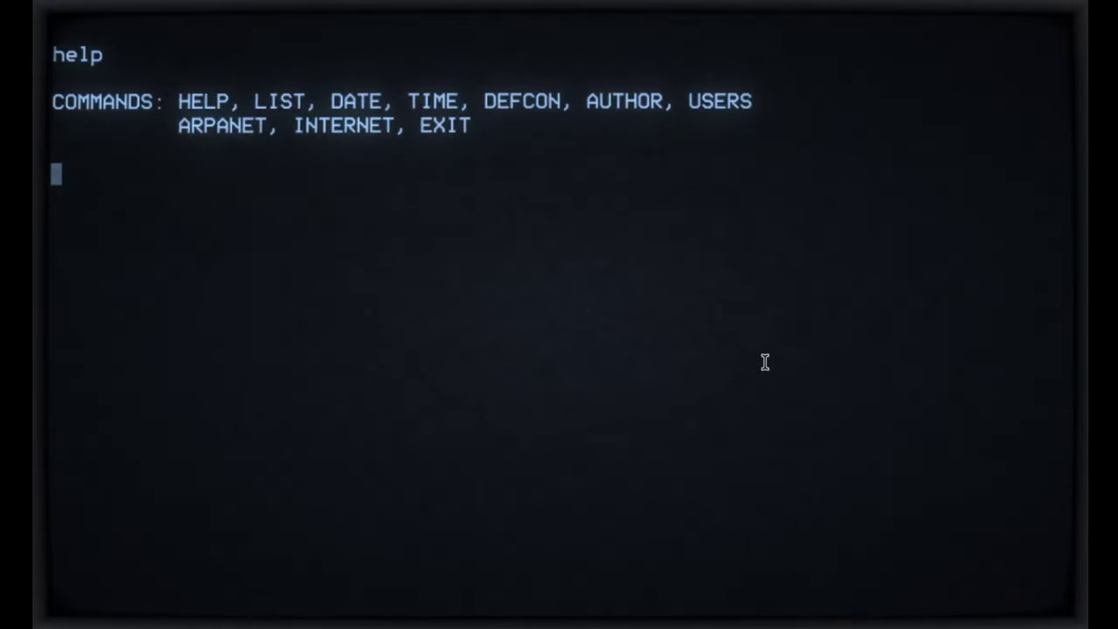
Step: Greet with 'hello', start 'global thermonuclear war', and begin entering las vegas as a target
type("hello")
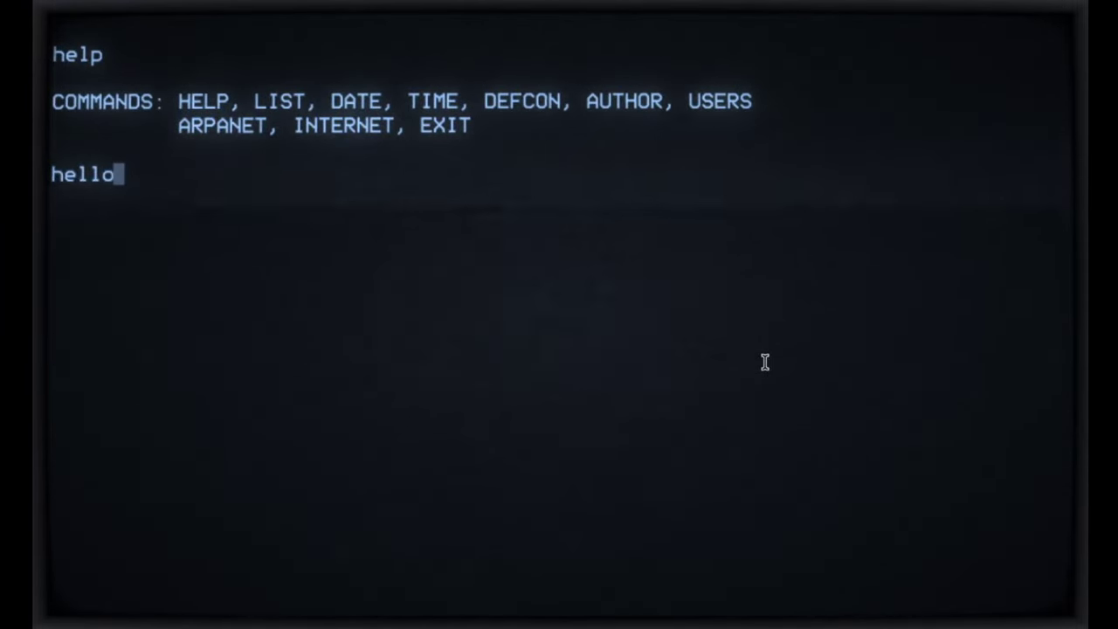
key("Return")
type("global")
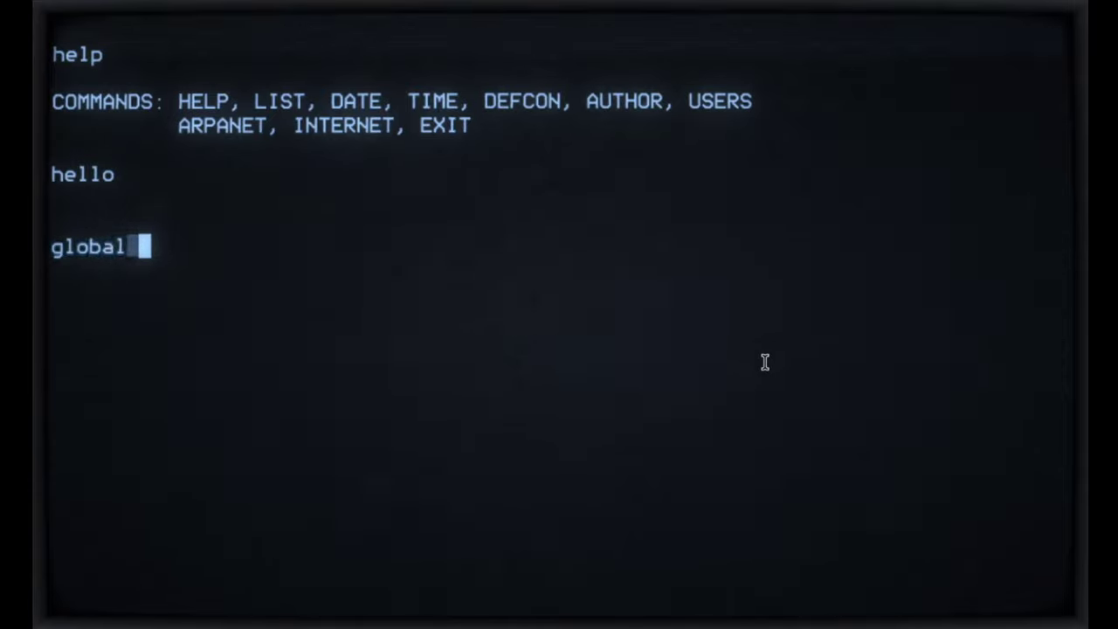
type(" thermonuc")
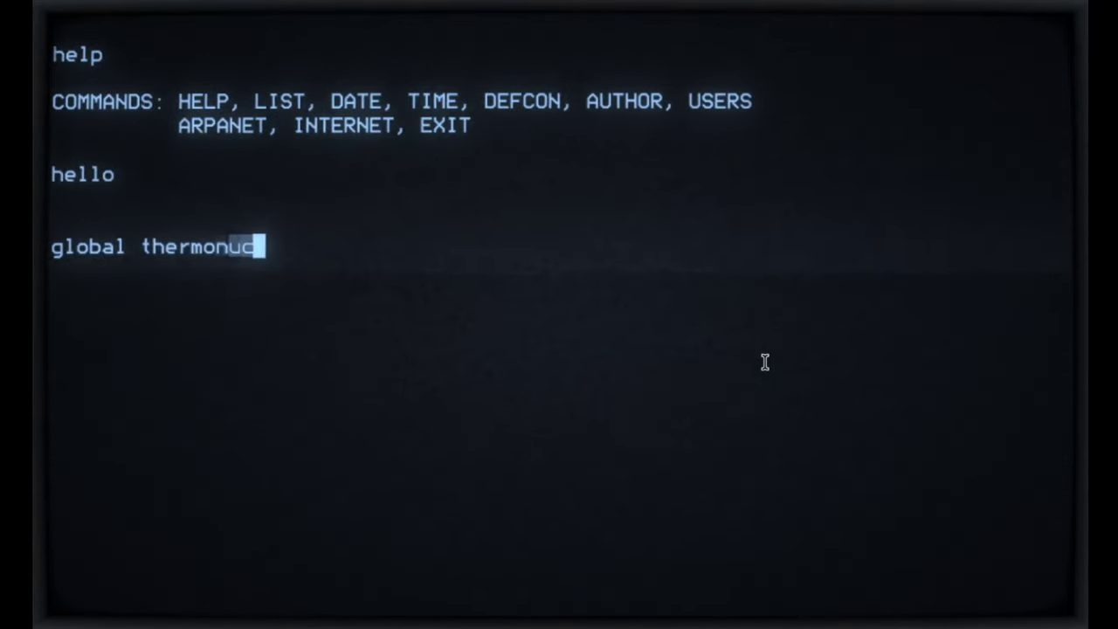
type("lear war")
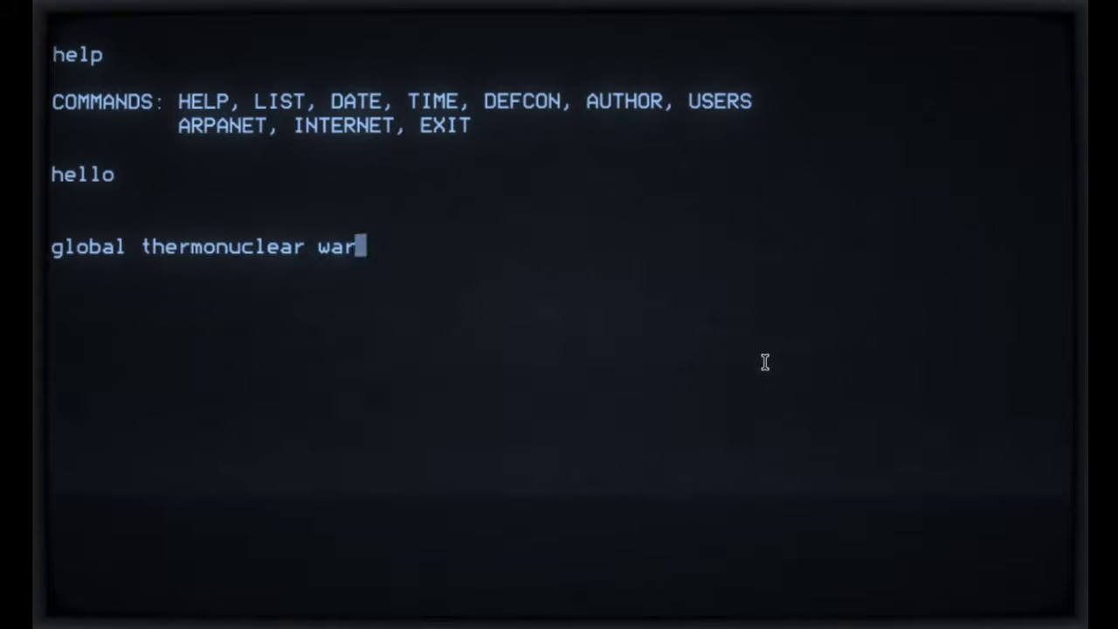
key("Return")
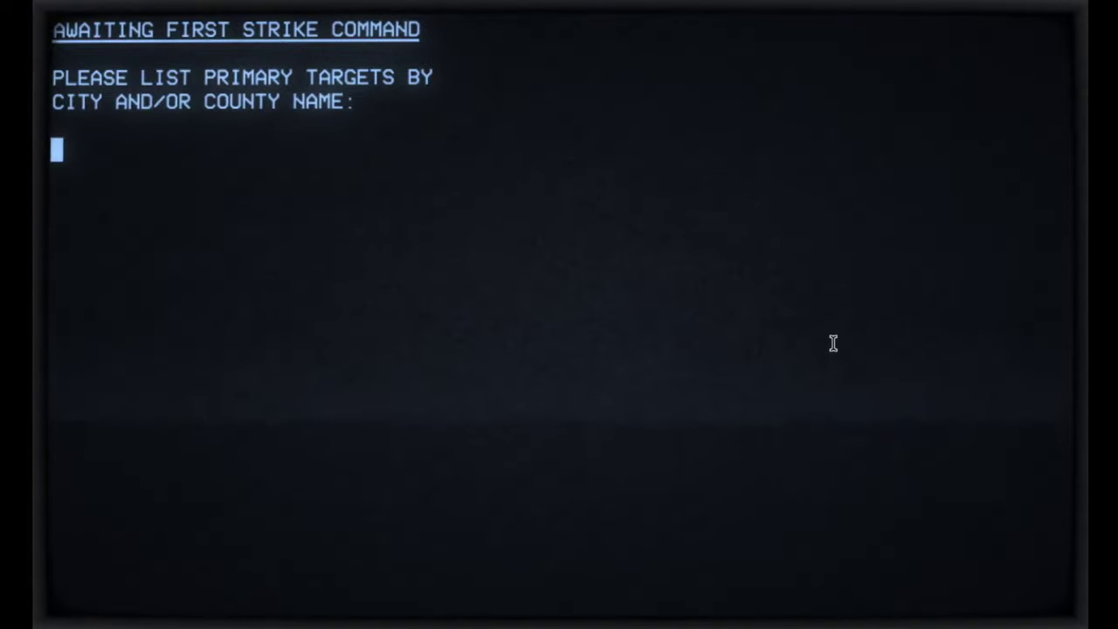
type("las v")
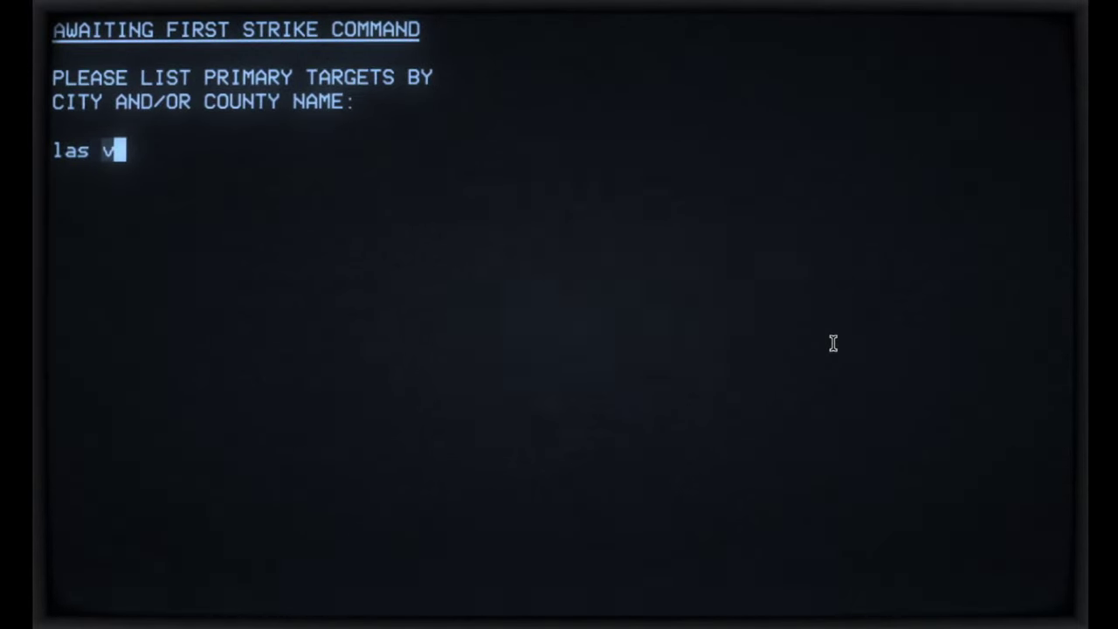
type("egas")
Step: Submit las vegas and seattle as the primary targets, ending the list
key("Return")
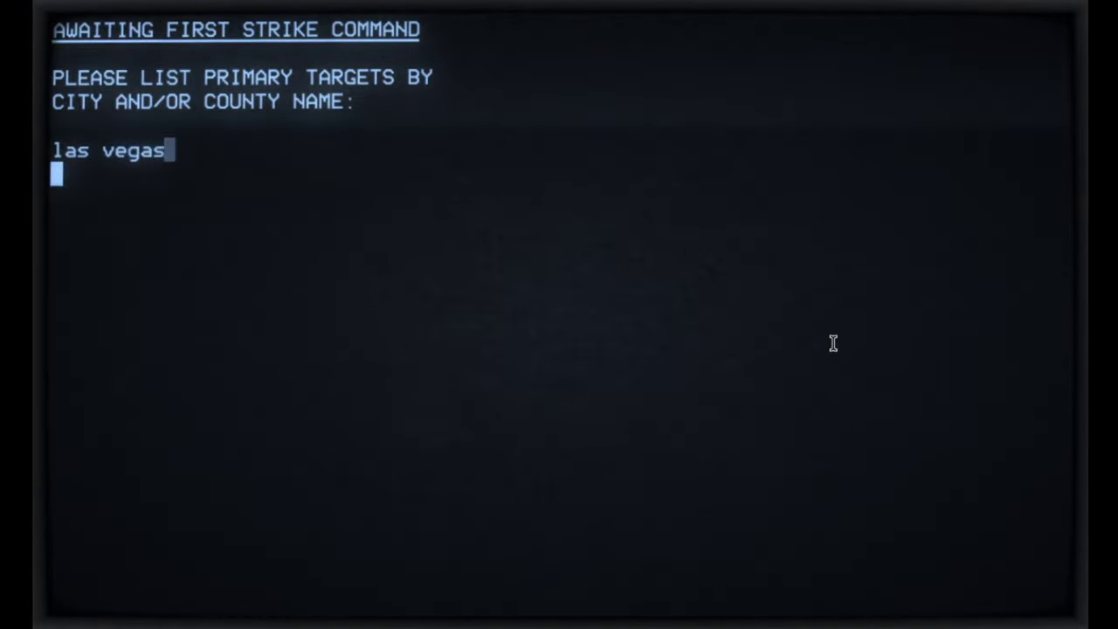
type("seattle")
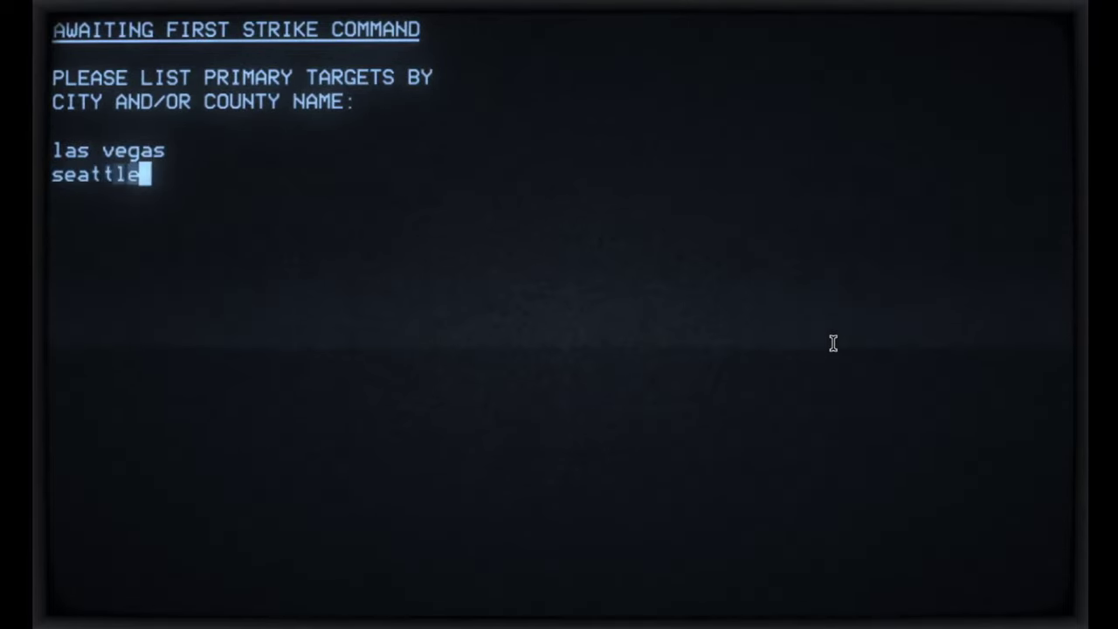
key("Return")
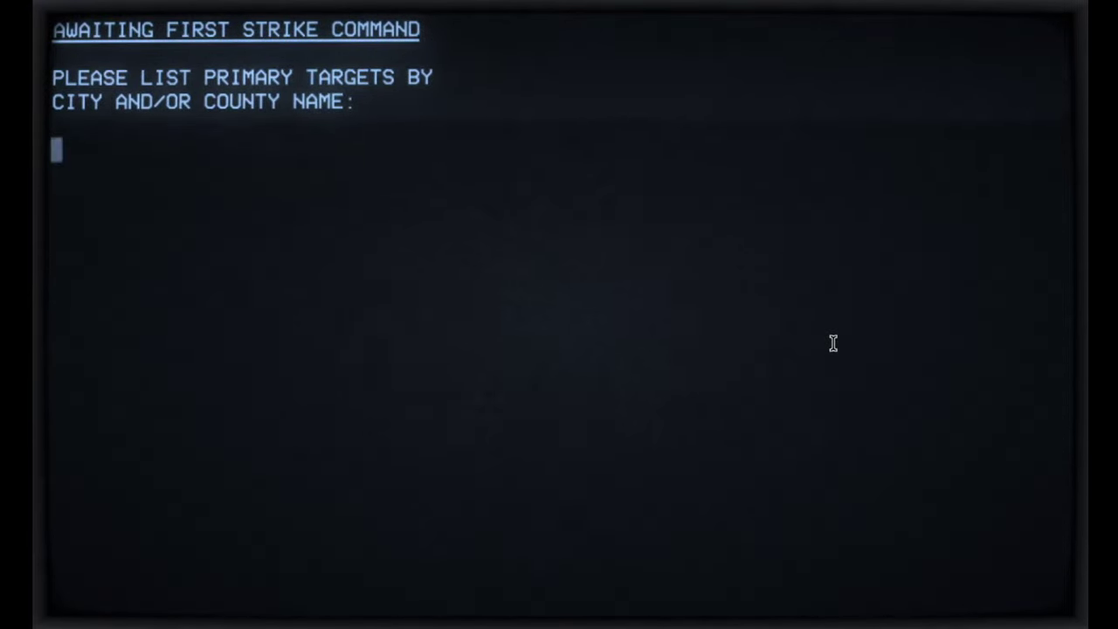
Step: Enter las vegas, seattle, new york and miami as first-strike targets
type("las ")
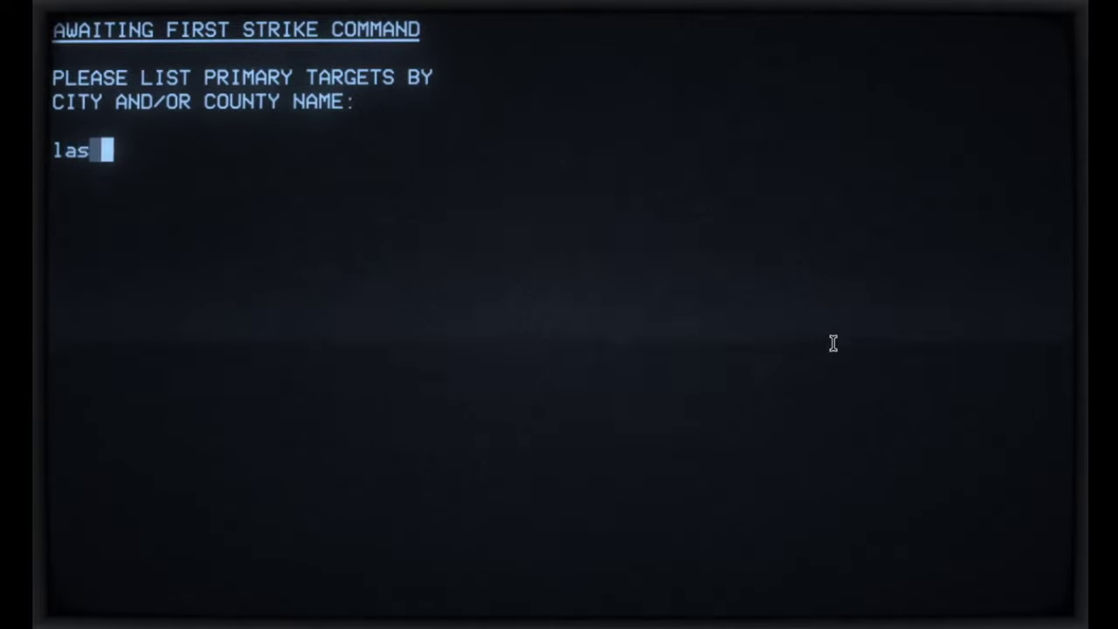
type("vegas")
key("Return")
type("se")
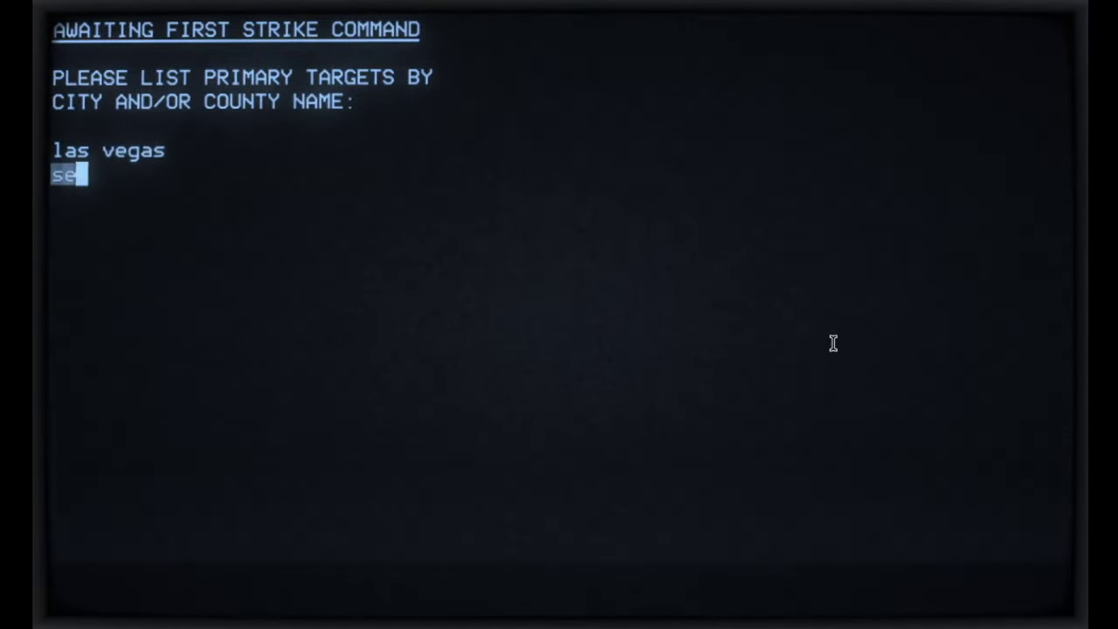
type("attle")
key("Return")
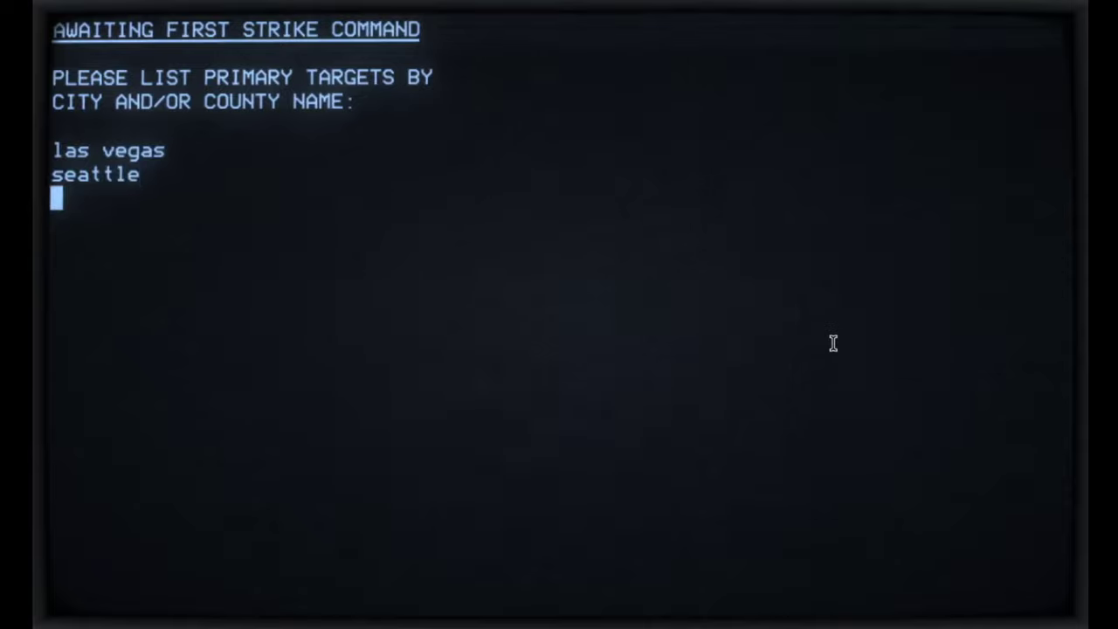
type("new york")
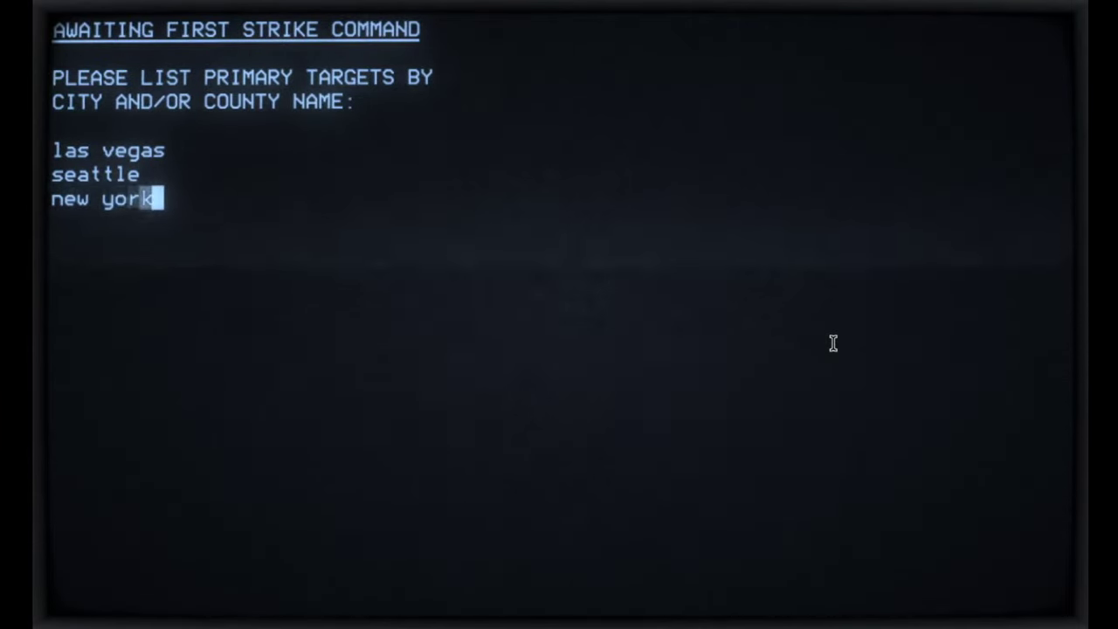
key("Return")
type("miami")
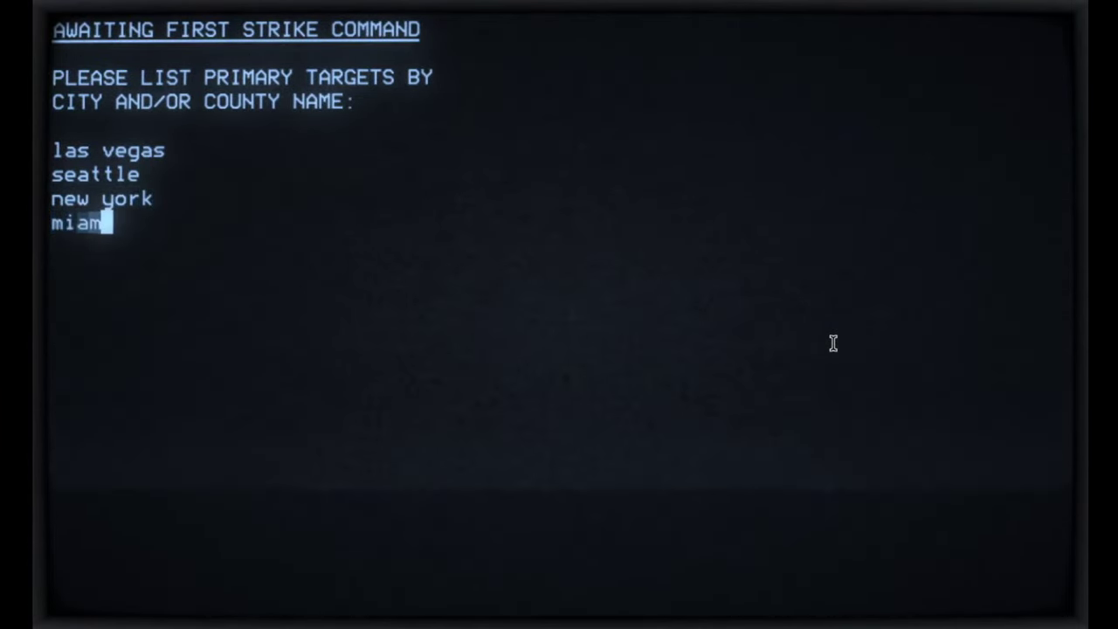
key("Return")
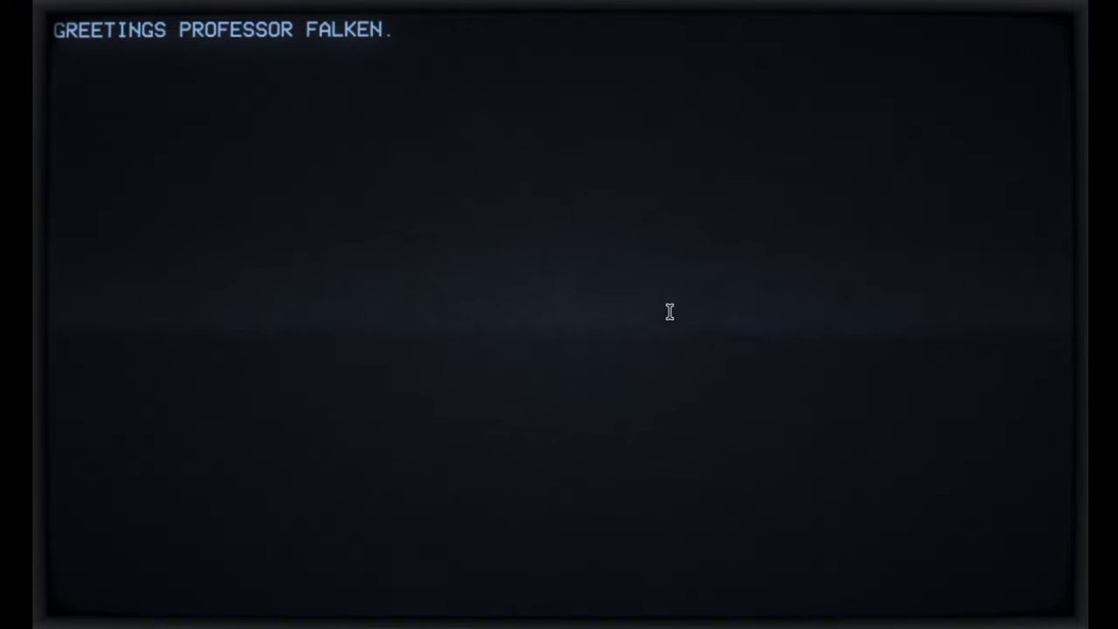
Step: Send the computer 'incorrect', 'what', 'what' and 'still playing?' in turn
type("inc")
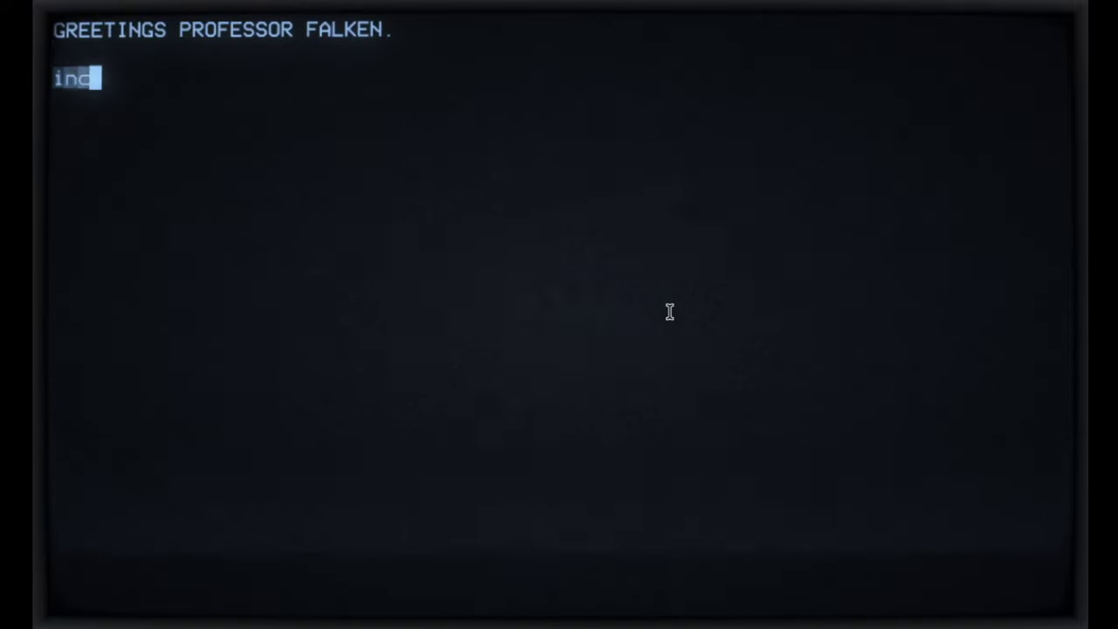
type("orrect")
key("Return")
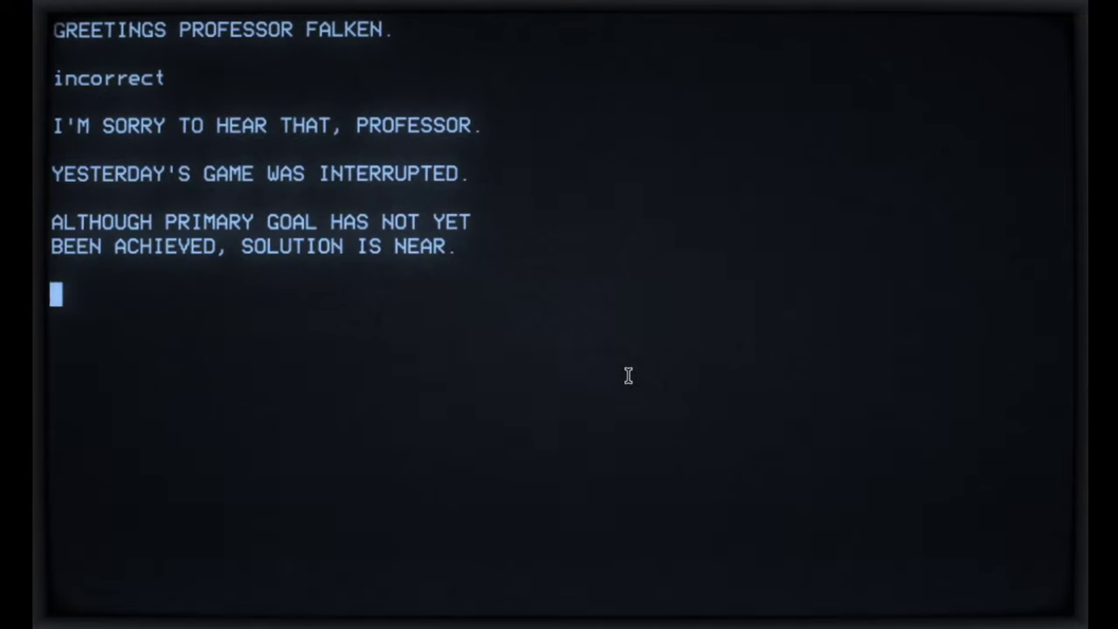
type("what")
key("Return")
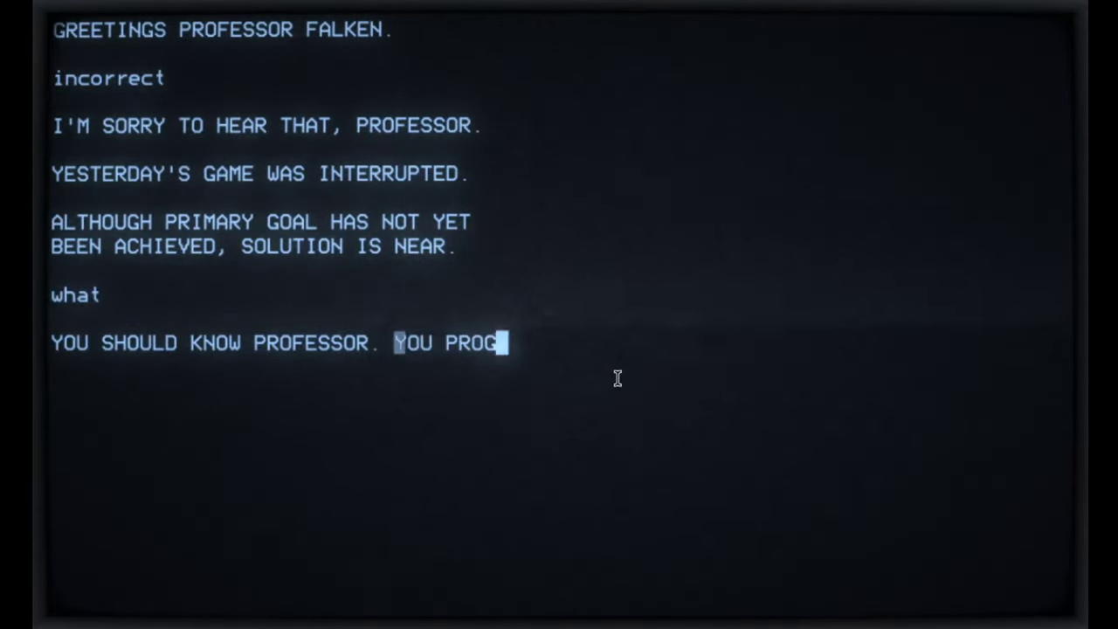
type("what")
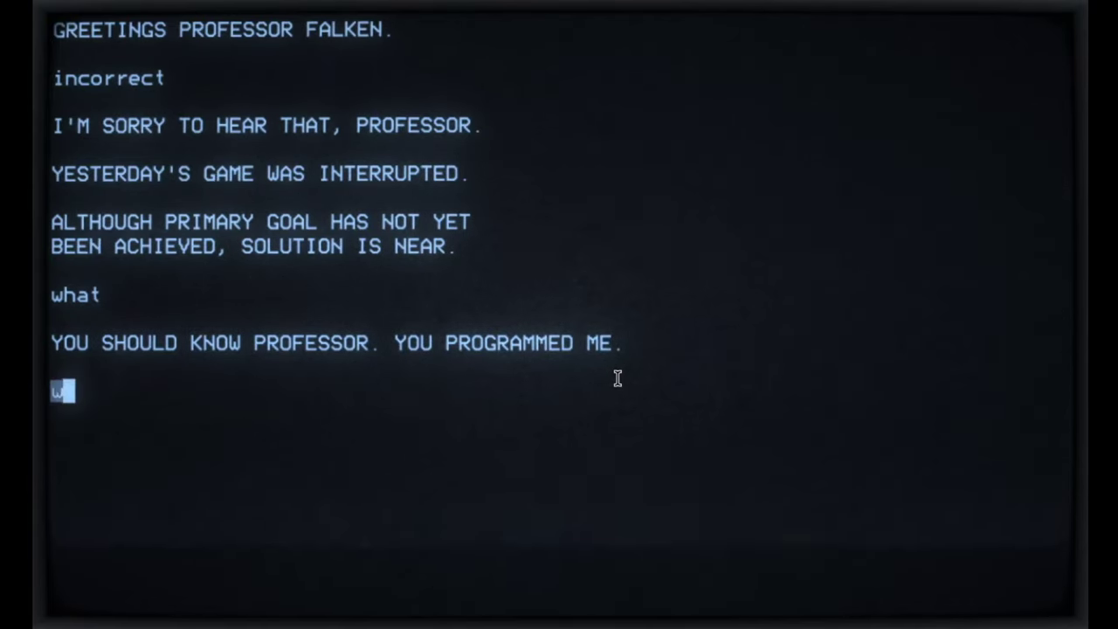
key("Return")
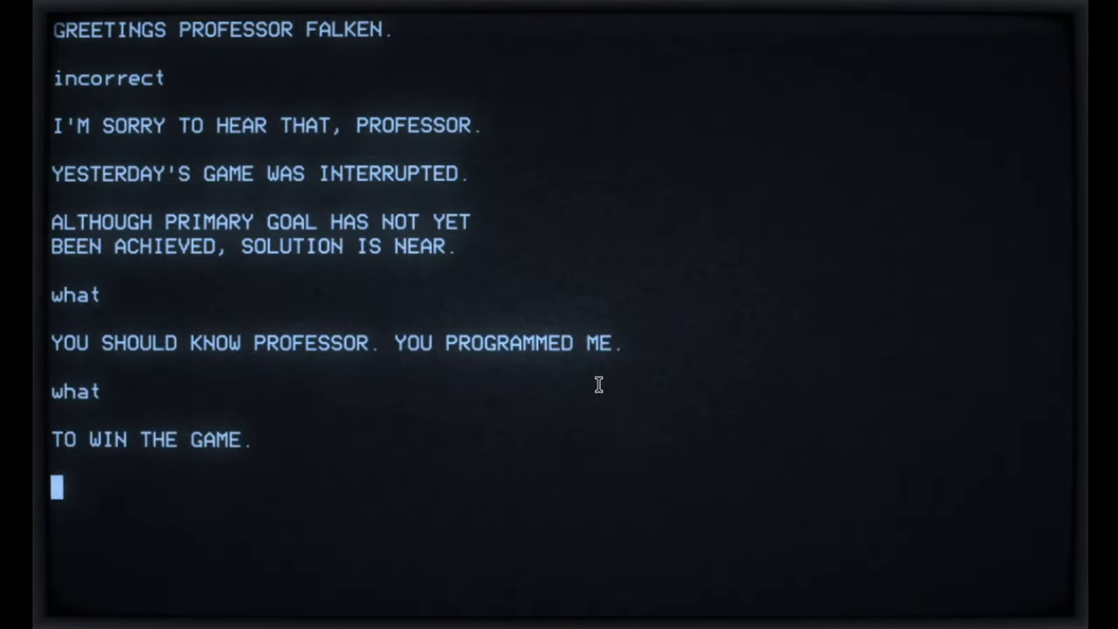
type("st")
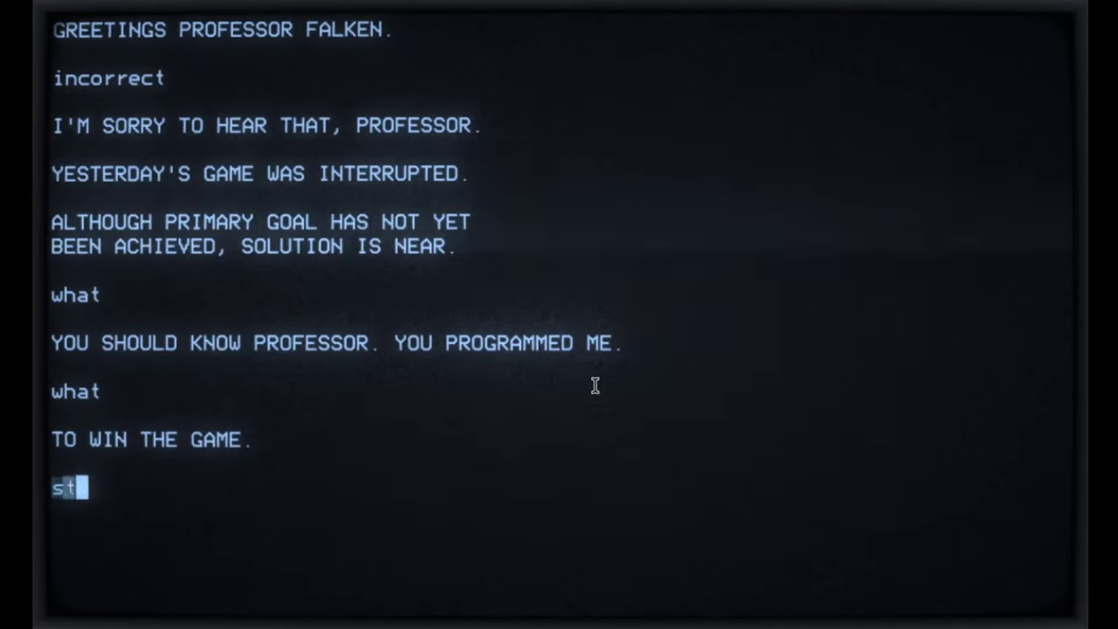
type("ill playing?")
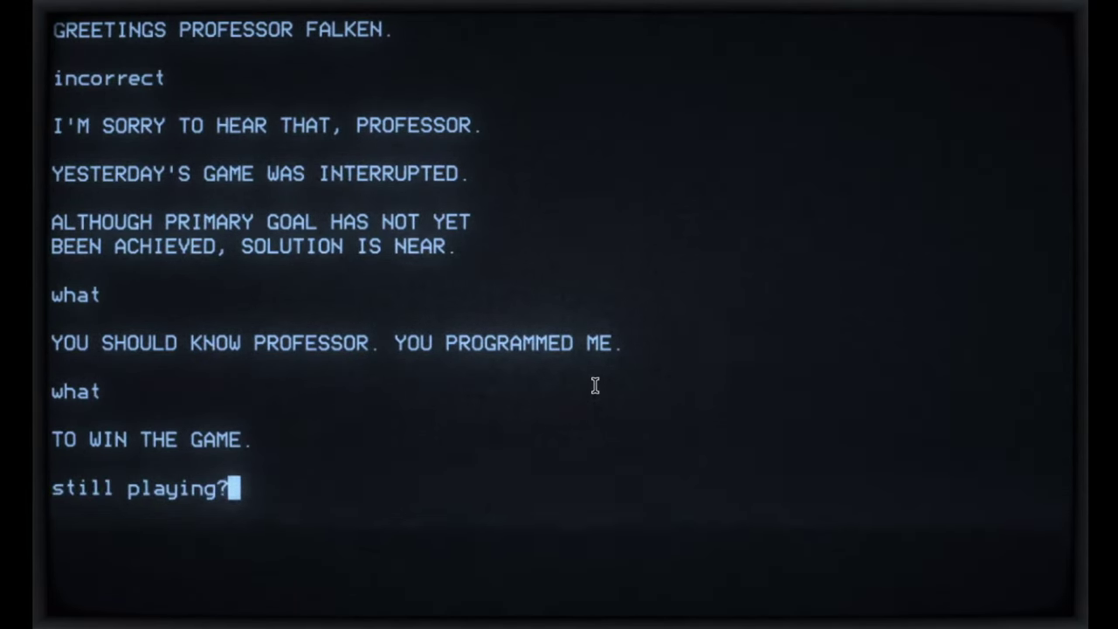
key("Return")
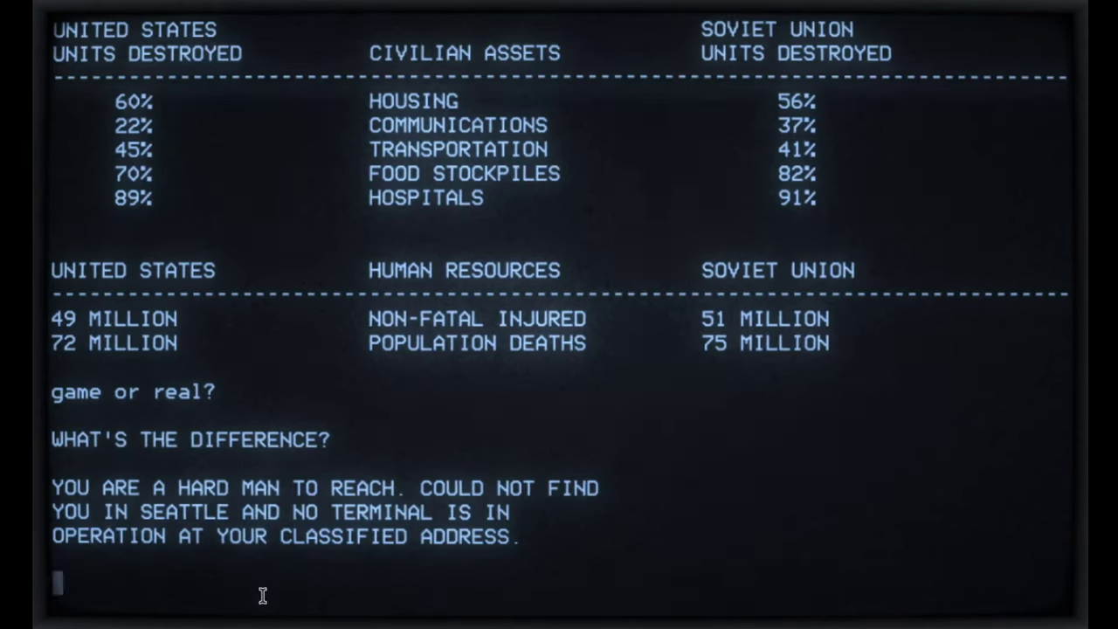
Step: Start typing the reply 'what address?' under WOPR's message
type("at address?")
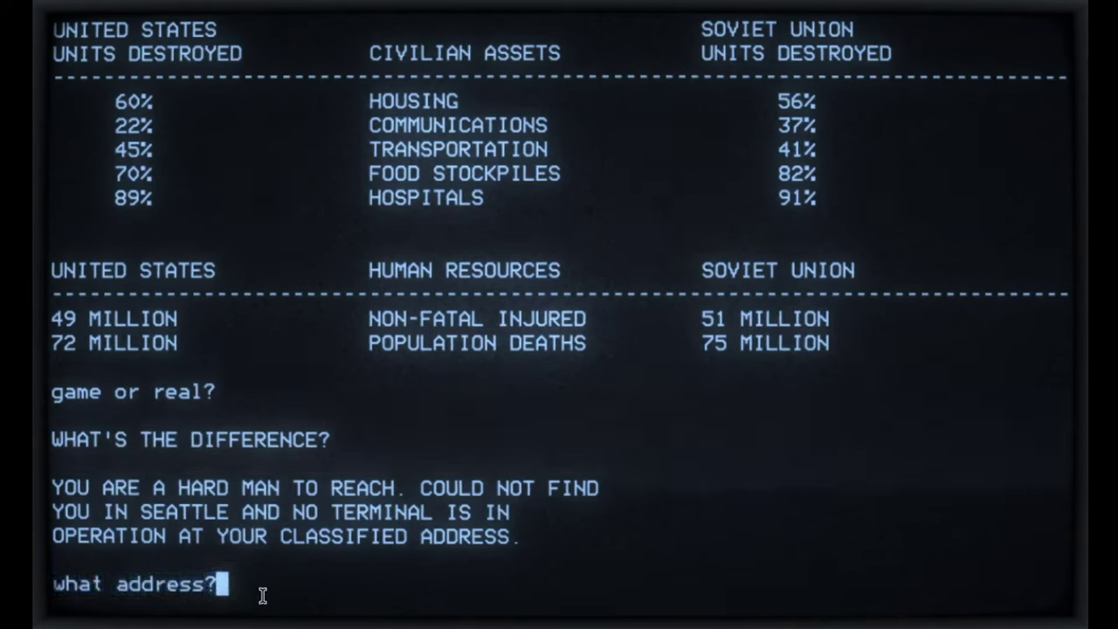
Step: Send 'what address?' to the computer and wait for the War Room echo
key("Return")
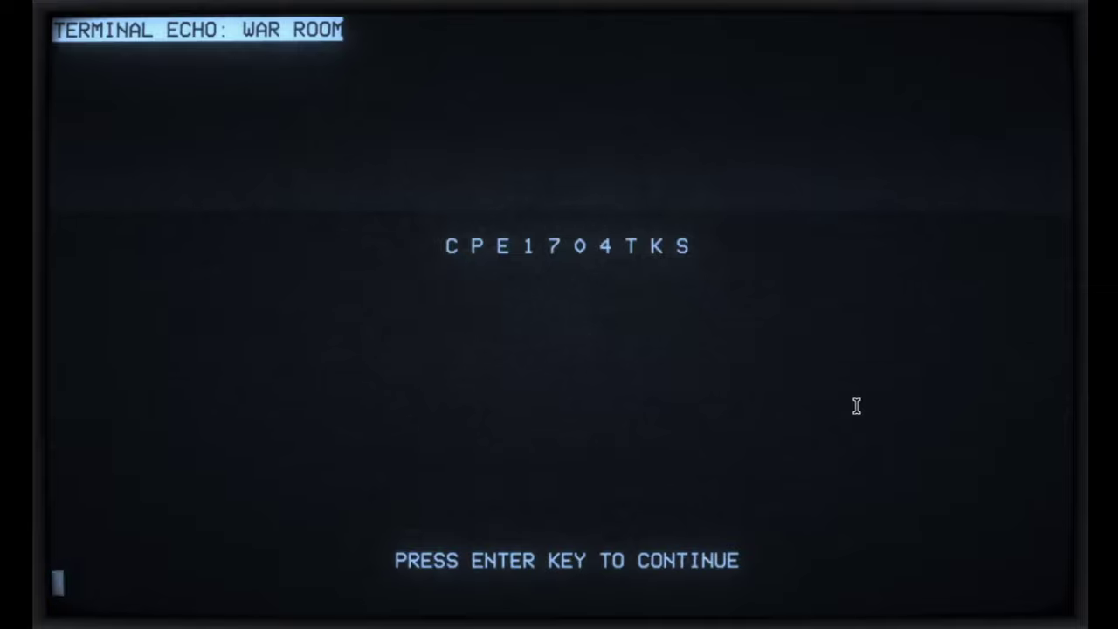
Step: Continue past the fully cracked launch code to the tic-tac-toe board
key("Return")
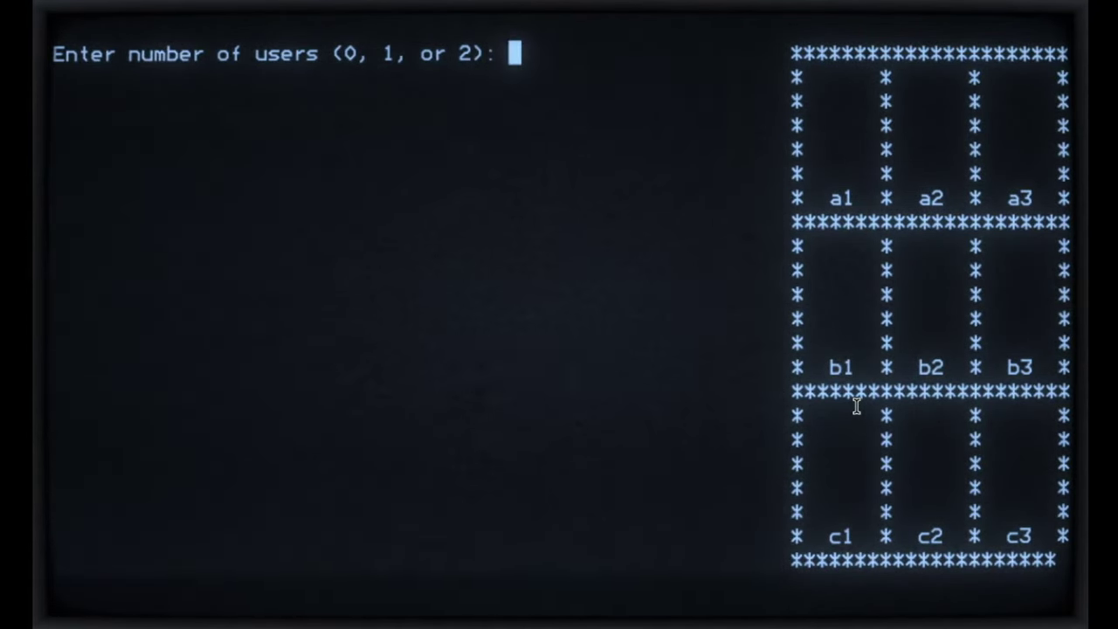
Step: Enter 0 players and run 300 tic-tac-toe games until the system overload ends them
type("0")
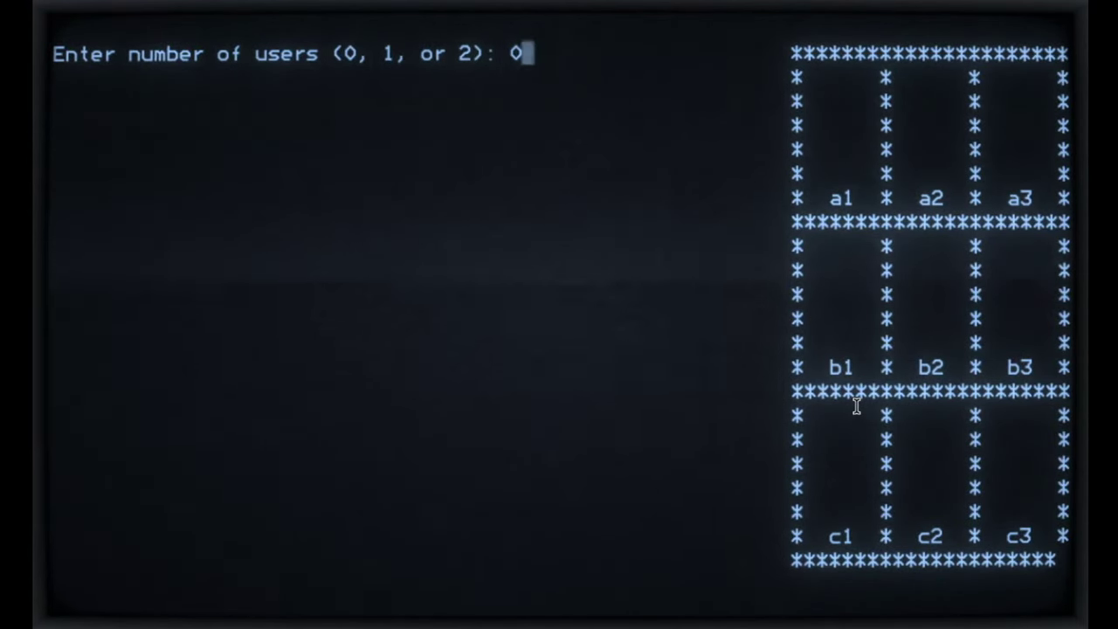
key("Return")
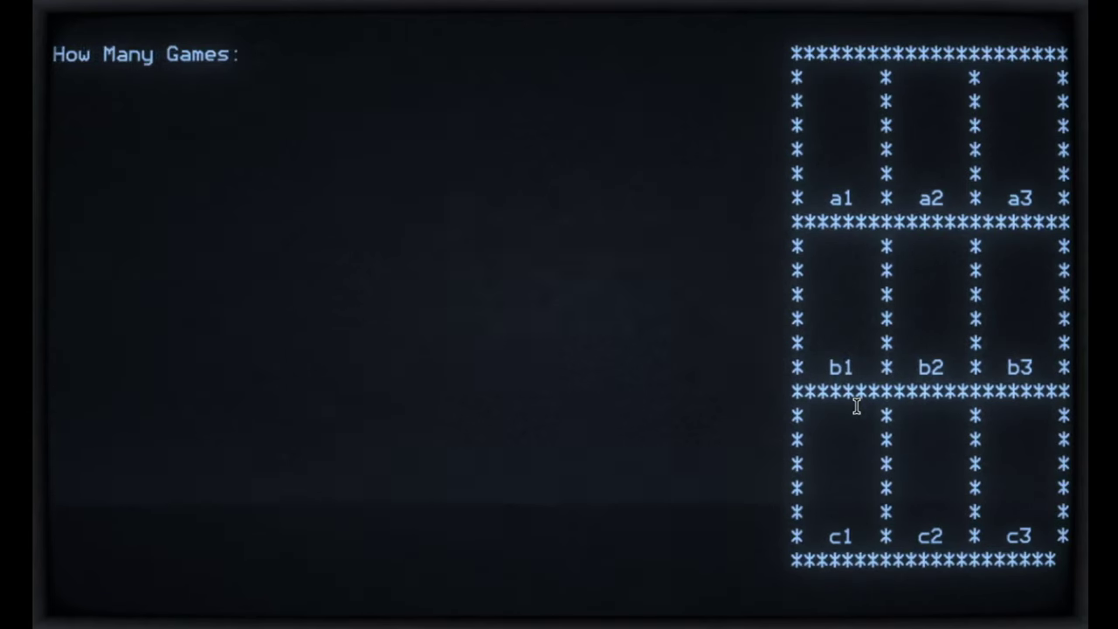
type("300")
key("Return")
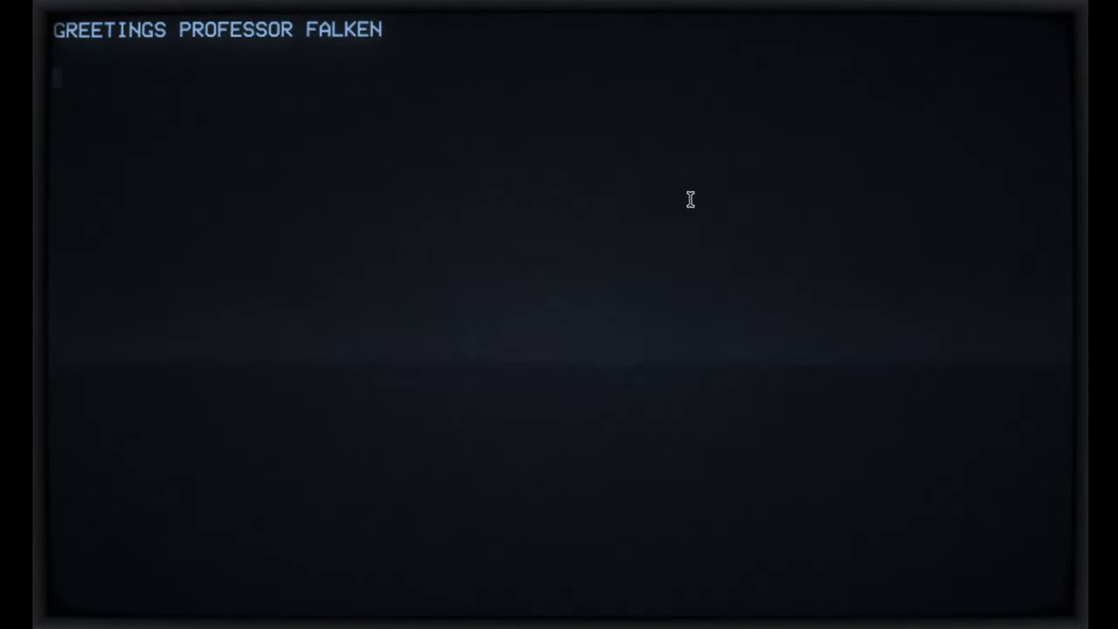
Step: Send 'hello' to the WOPR, then enter 'help' to list the available commands
type("hello")
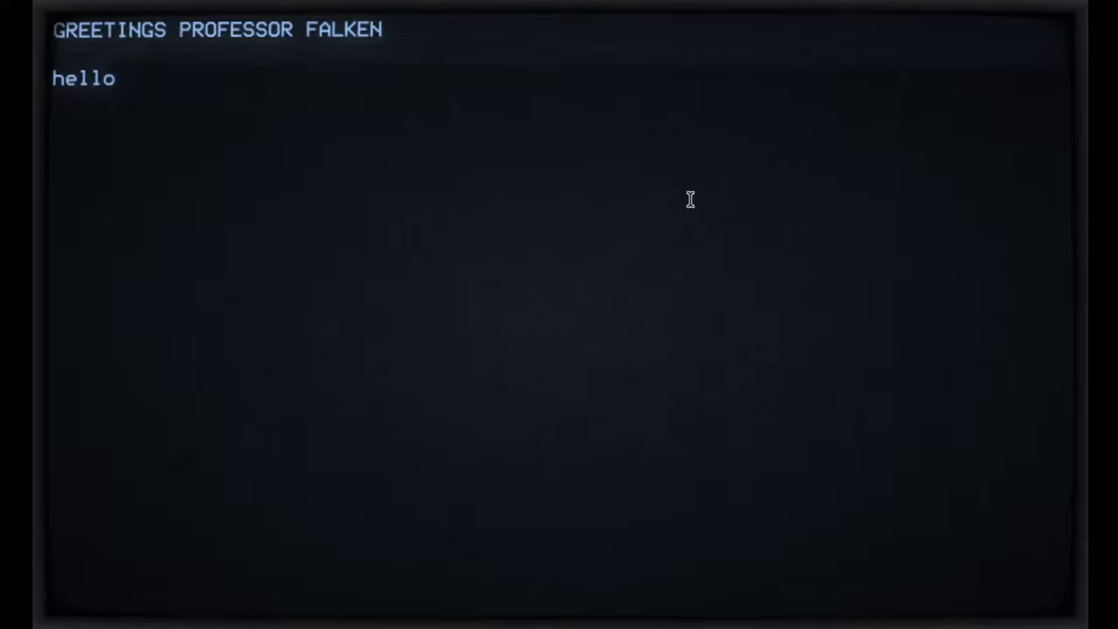
key("Return")
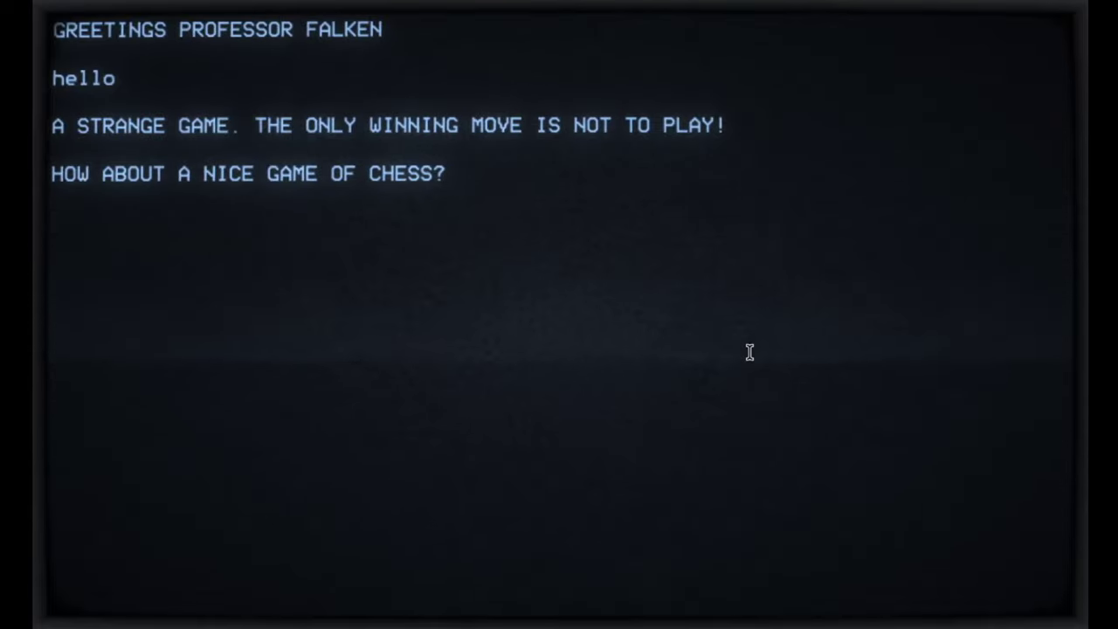
type("help")
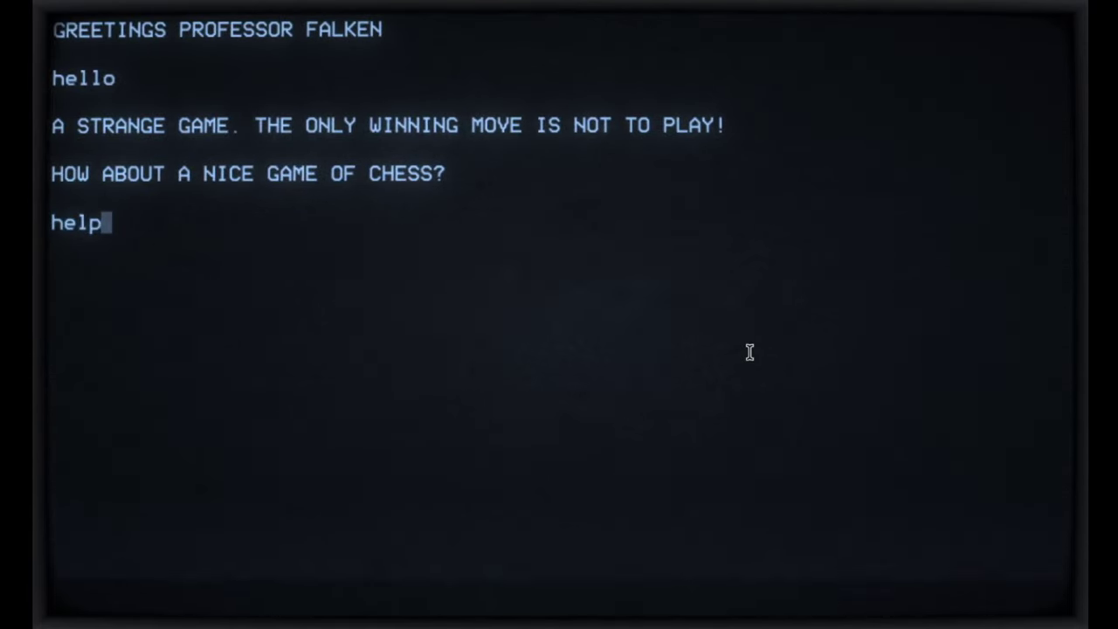
key("Return")
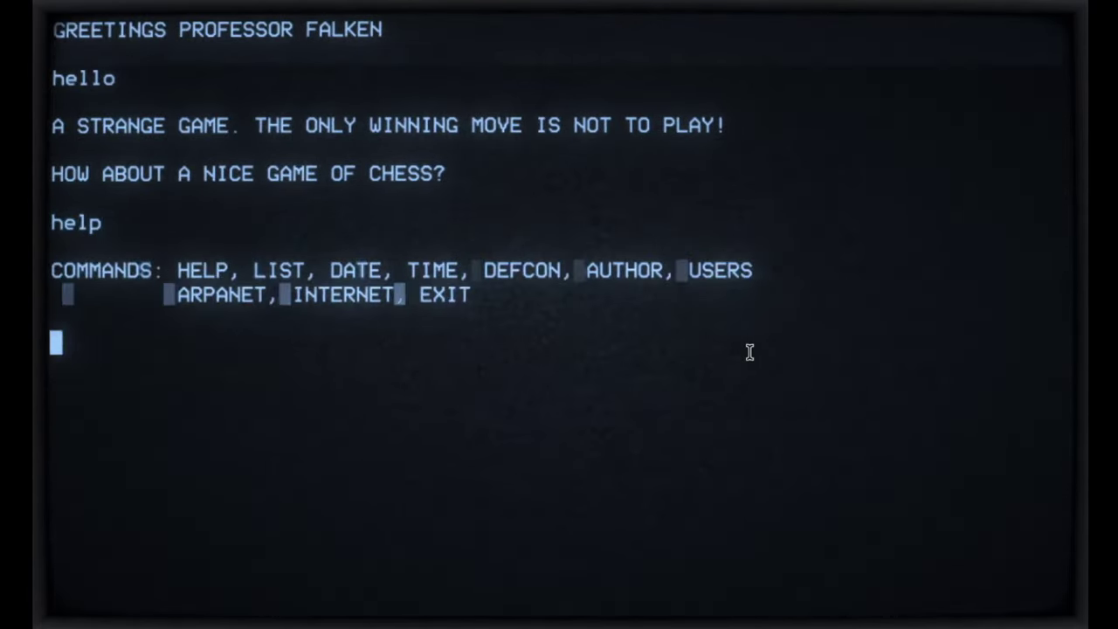